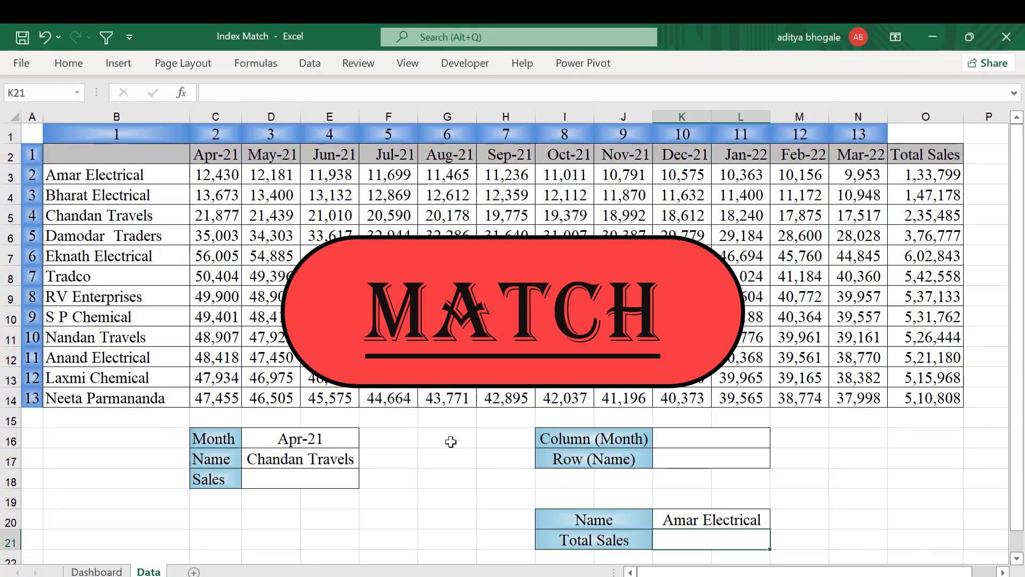
pyautogui.moveTo(270, 197); pyautogui.dragTo(238, 428)
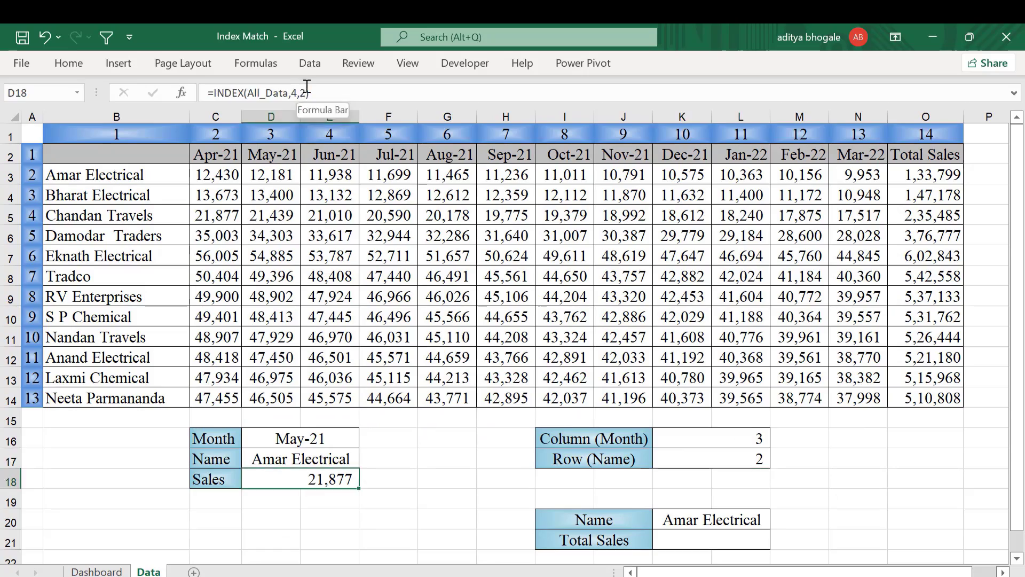
pyautogui.doubleClick(294, 93)
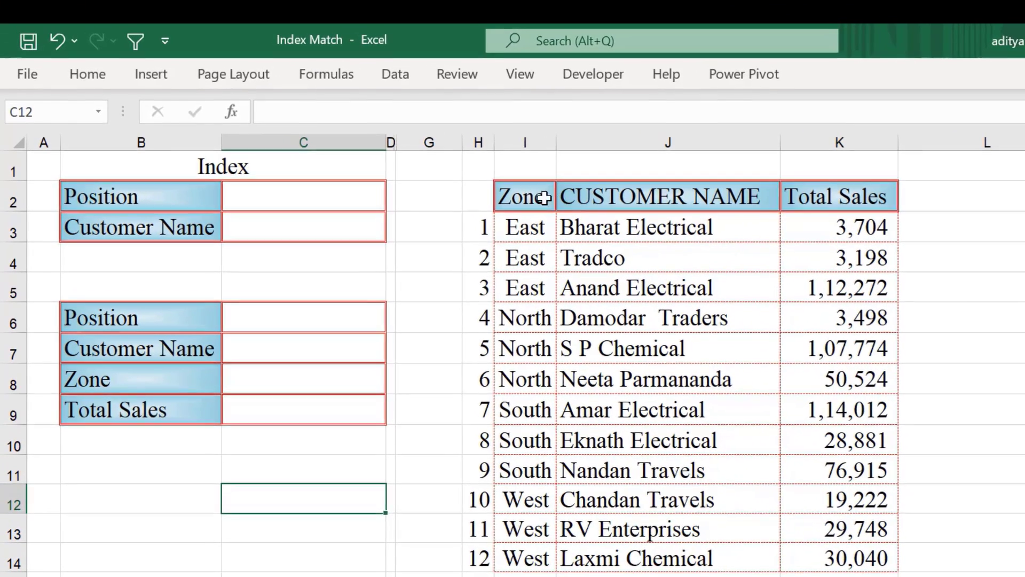
# - Examine the customer table's Zone, Customer Name and Total Sales columns and how they are ordered relative to each other
pyautogui.moveTo(419, 140); pyautogui.dragTo(663, 183)
pyautogui.click(739, 281)
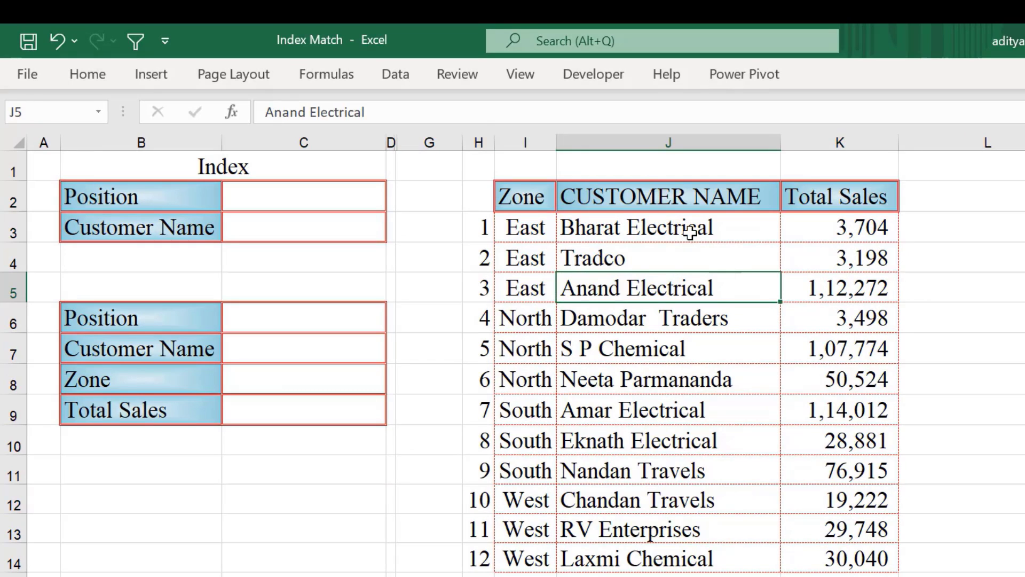
pyautogui.moveTo(691, 229); pyautogui.dragTo(694, 320)
pyautogui.click(656, 195)
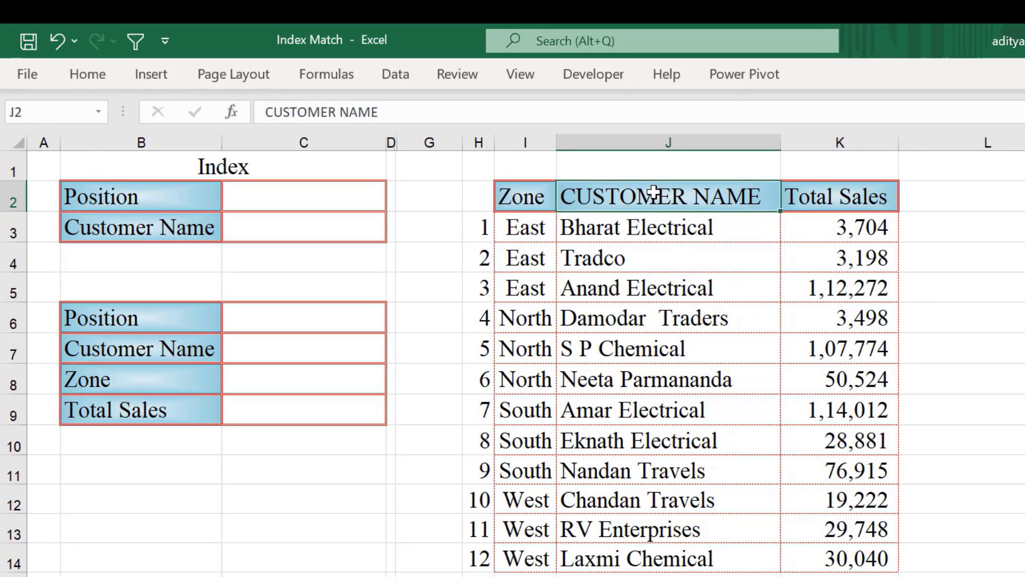
pyautogui.moveTo(659, 200); pyautogui.dragTo(847, 532)
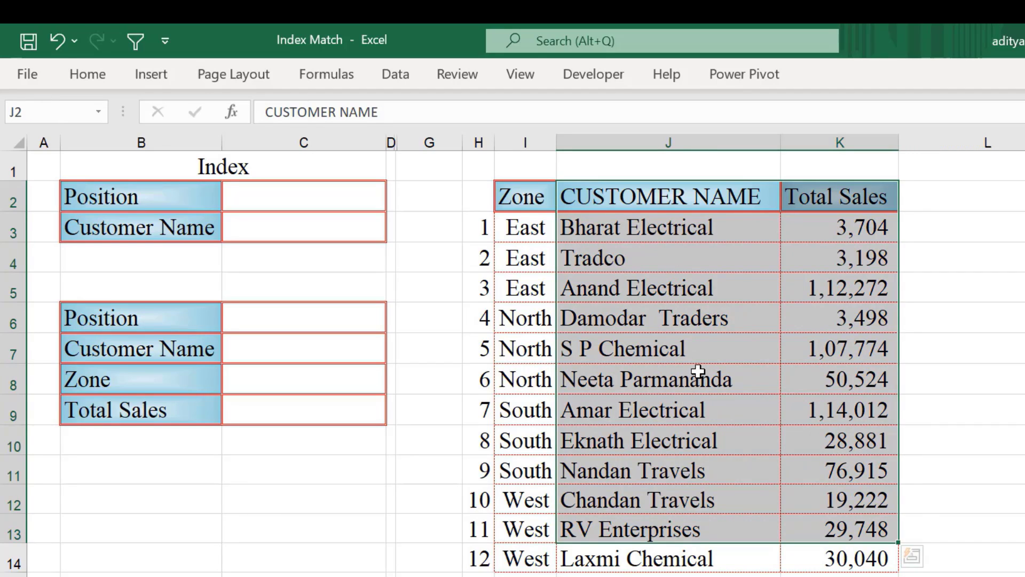
pyautogui.click(697, 258)
pyautogui.moveTo(680, 194); pyautogui.dragTo(694, 385)
pyautogui.click(516, 203)
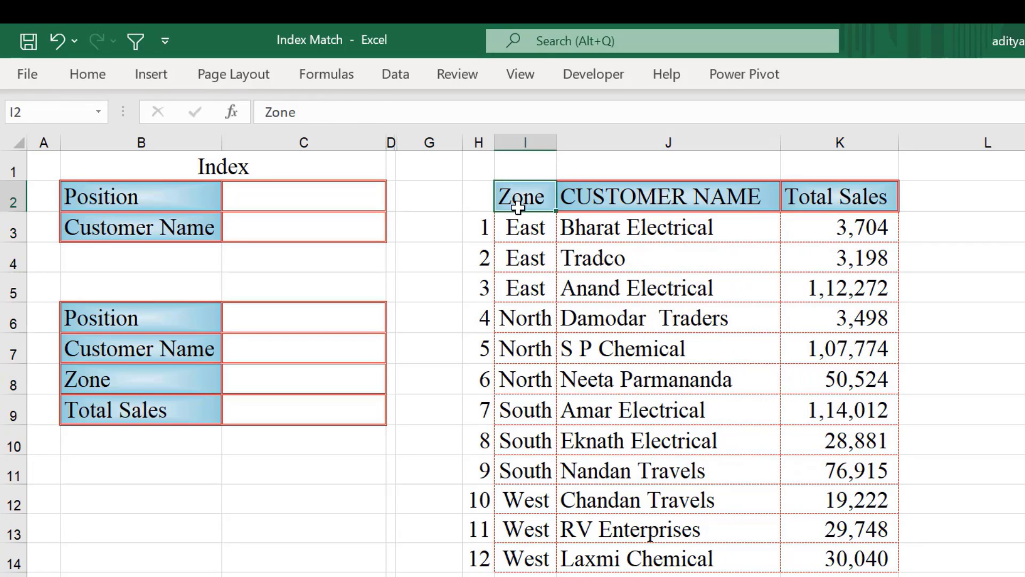
pyautogui.moveTo(518, 207); pyautogui.dragTo(533, 346)
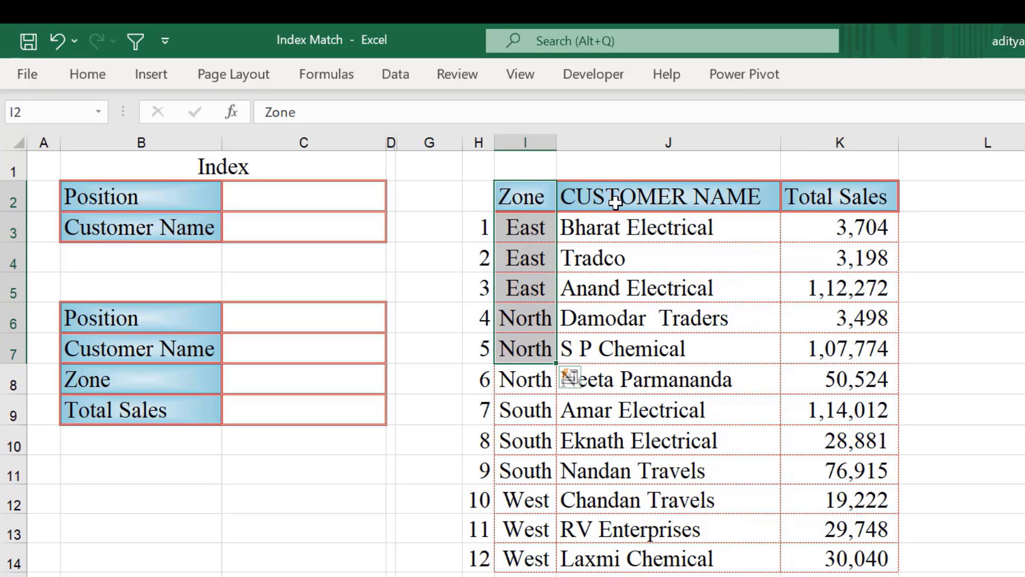
pyautogui.moveTo(617, 198); pyautogui.dragTo(981, 417)
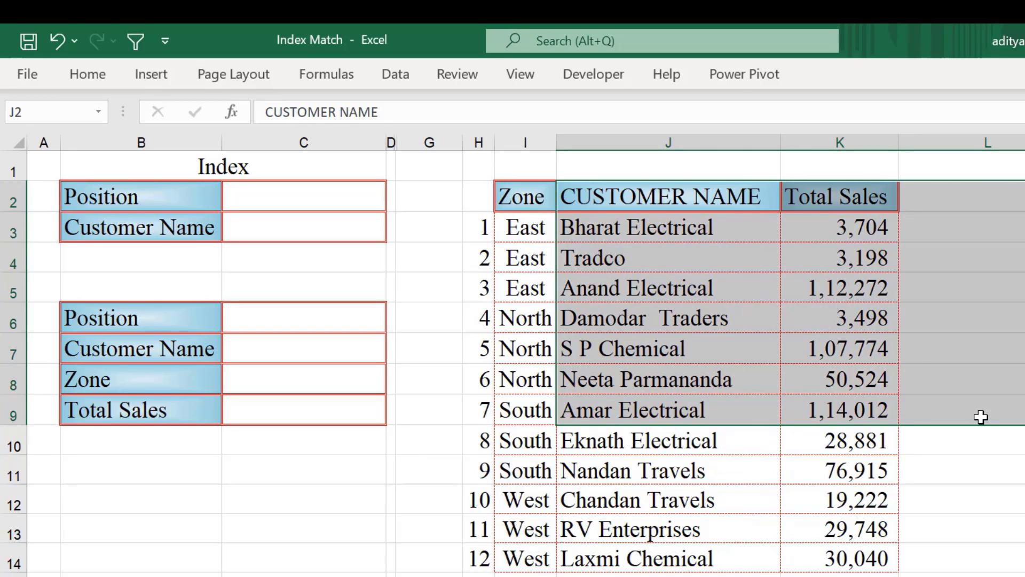
# - Copy Bharat Electrical from the customer table and paste it as a value into the first Customer Name cell, C3
pyautogui.click(701, 231)
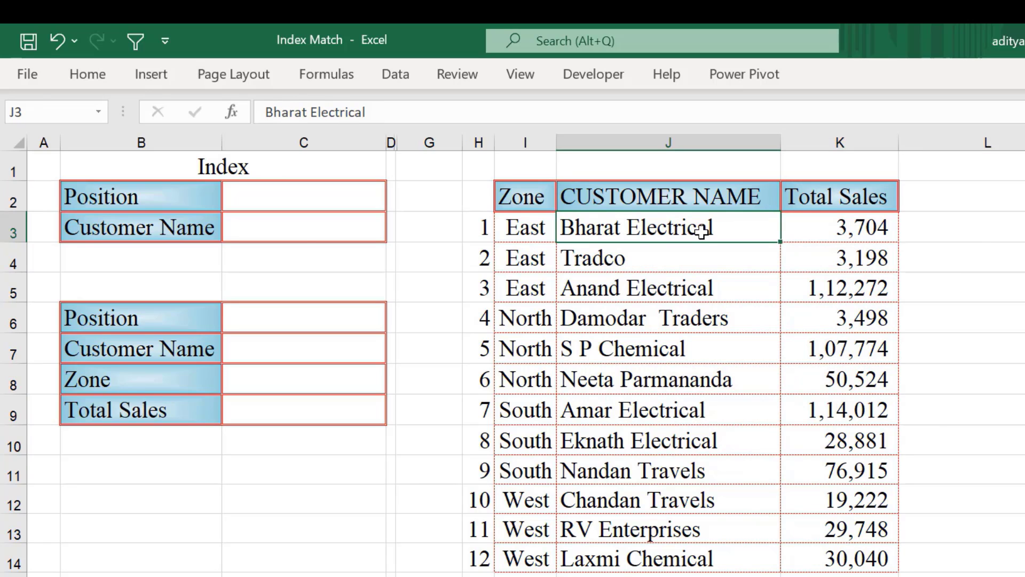
pyautogui.hotkey('ctrl', 'c')
pyautogui.click(295, 227)
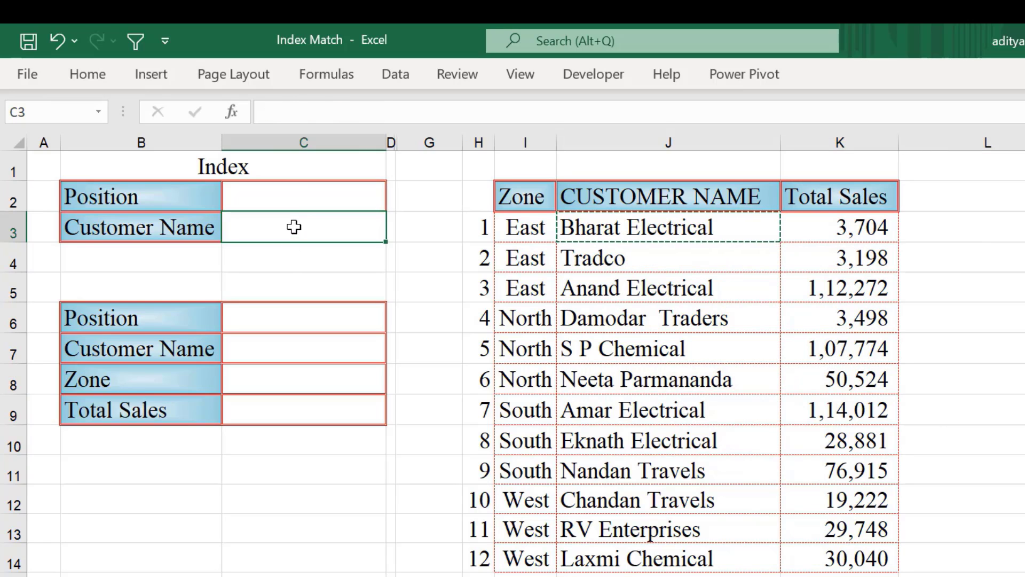
pyautogui.hotkey('ctrl', 'alt', 'v')
pyautogui.press('v')
pyautogui.press('Return')
pyautogui.press('Escape')
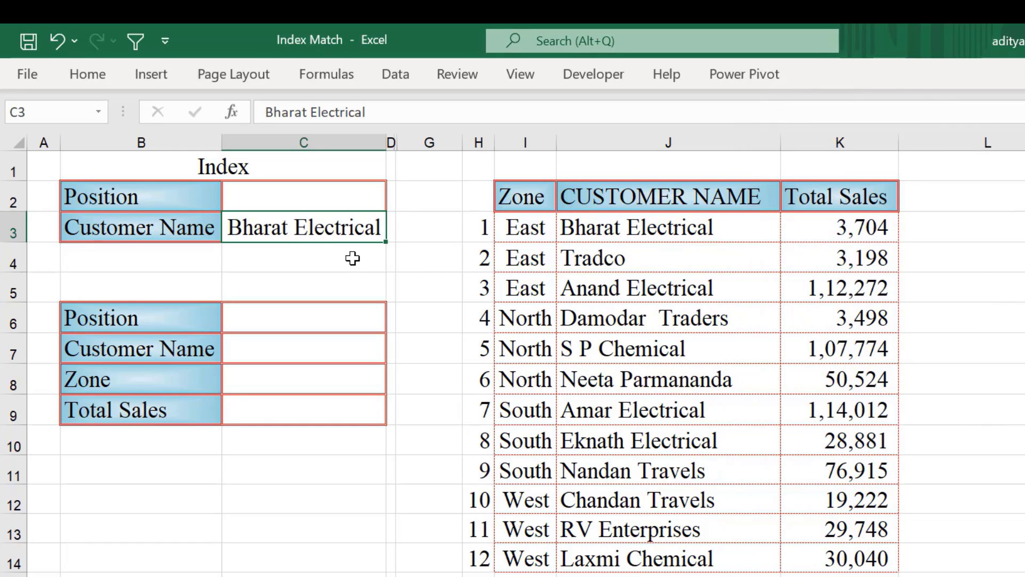
pyautogui.moveTo(572, 237); pyautogui.dragTo(579, 313)
pyautogui.click(242, 188)
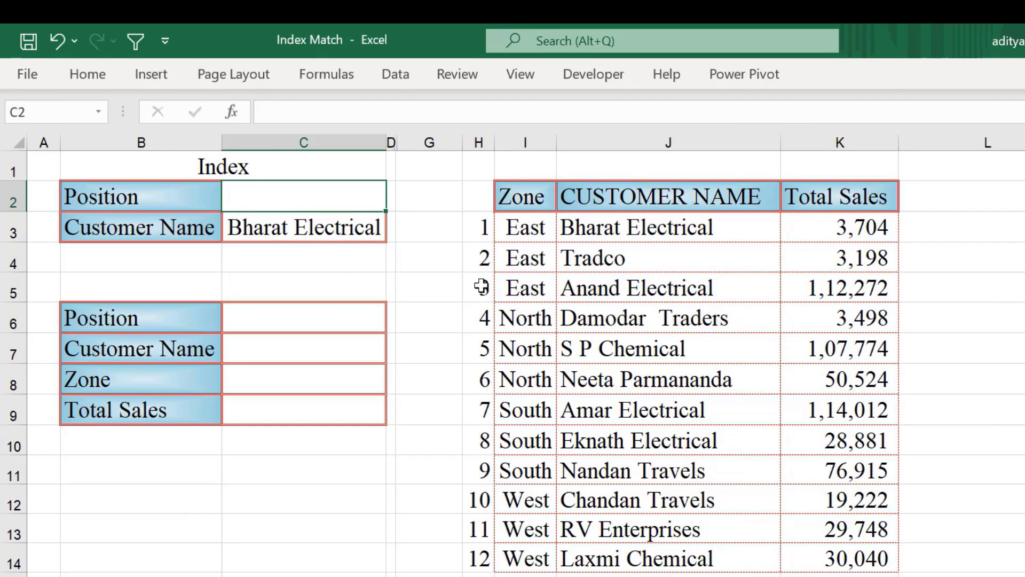
pyautogui.moveTo(472, 233); pyautogui.dragTo(473, 334)
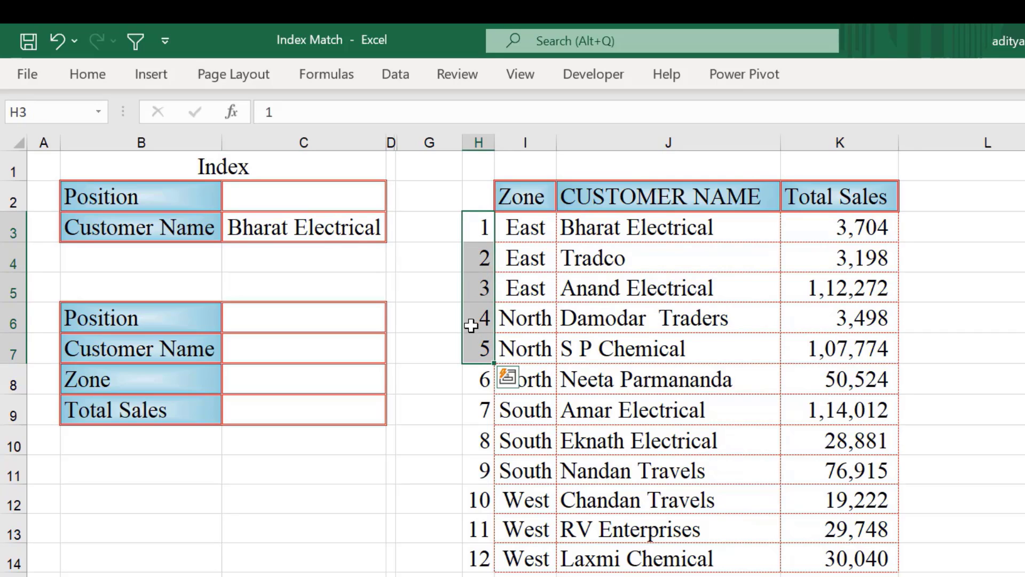
# - Enter =VLOOKUP(C3,J2:K14,2,0) in Position cell C2 to look up the customer's value from the table
pyautogui.click(322, 199)
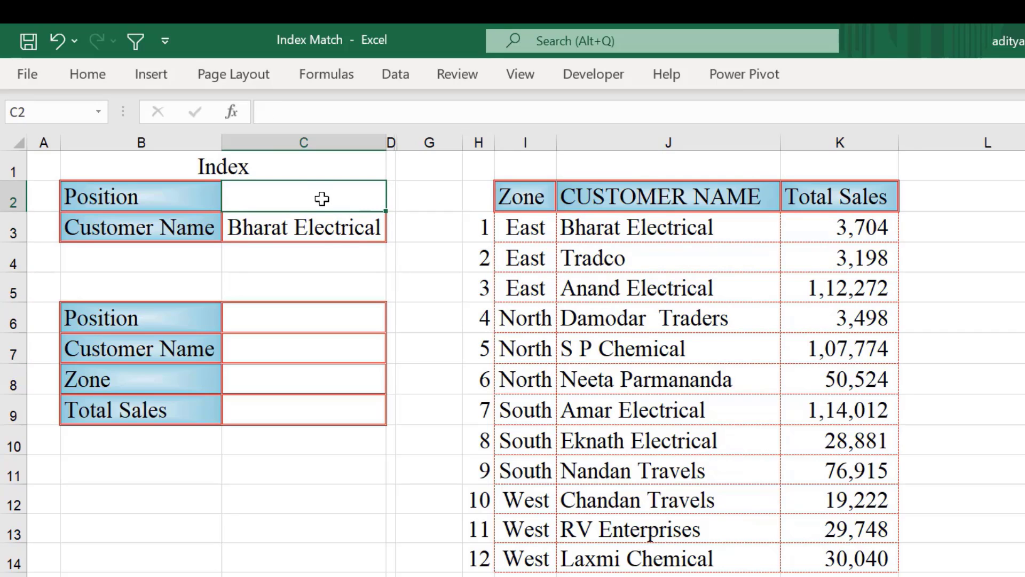
pyautogui.write('=')
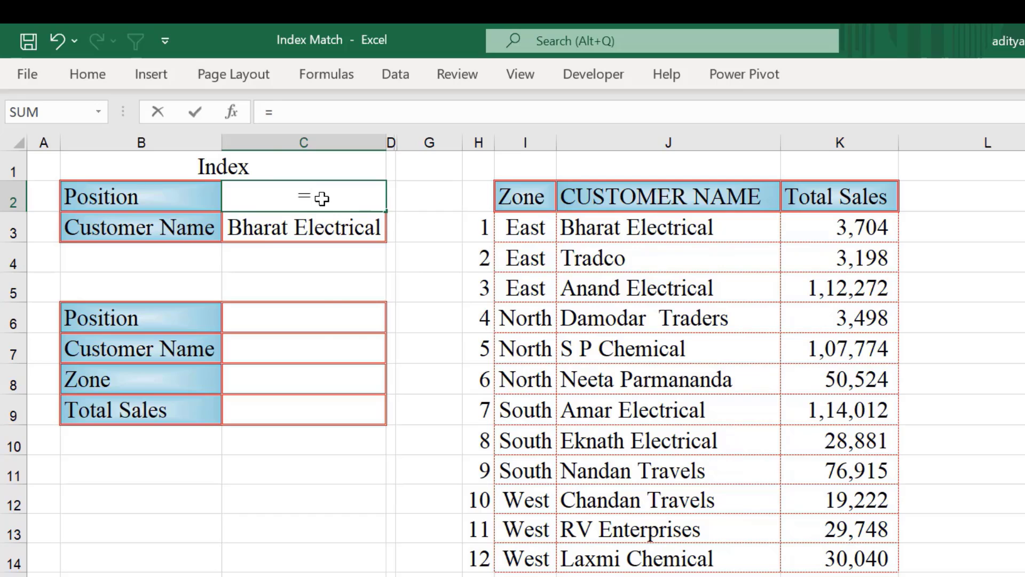
pyautogui.write('vl')
pyautogui.press('Tab')
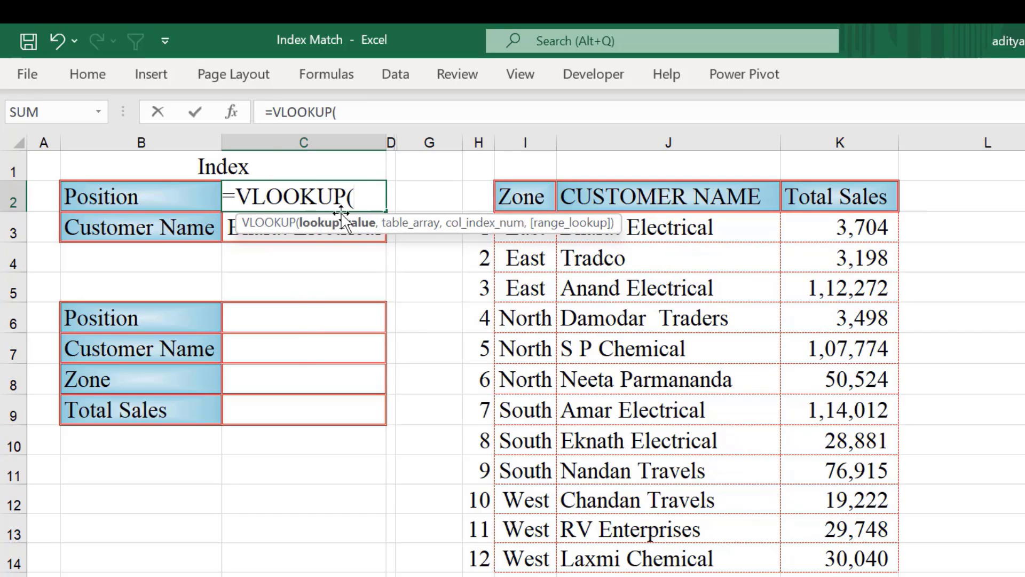
pyautogui.click(309, 238)
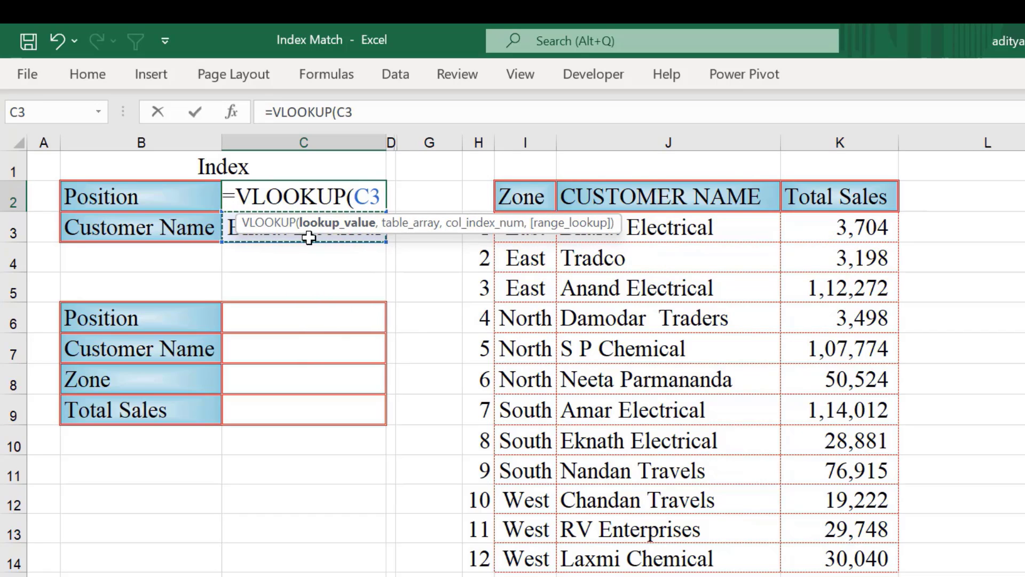
pyautogui.write(',')
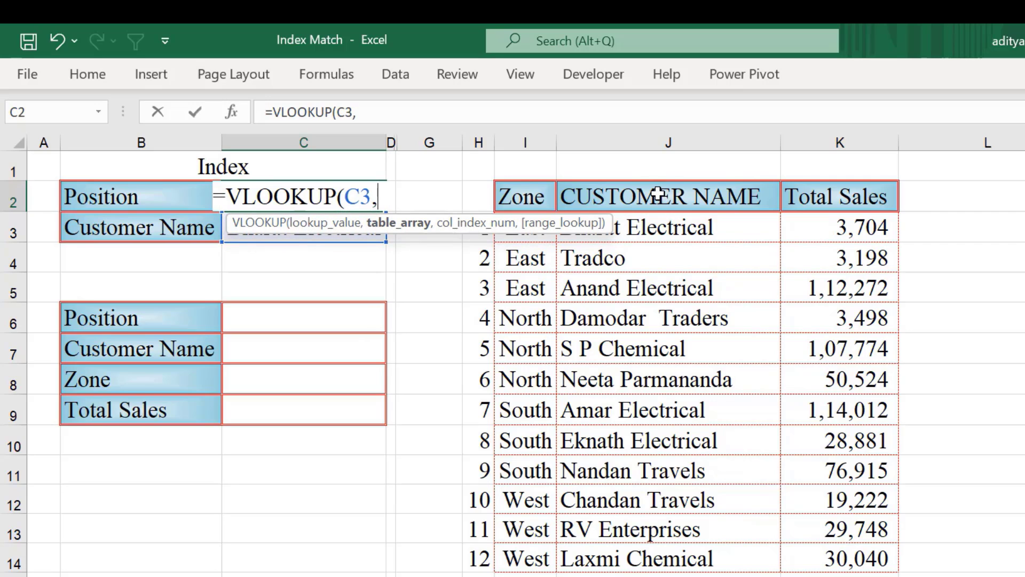
pyautogui.moveTo(658, 193); pyautogui.dragTo(891, 564)
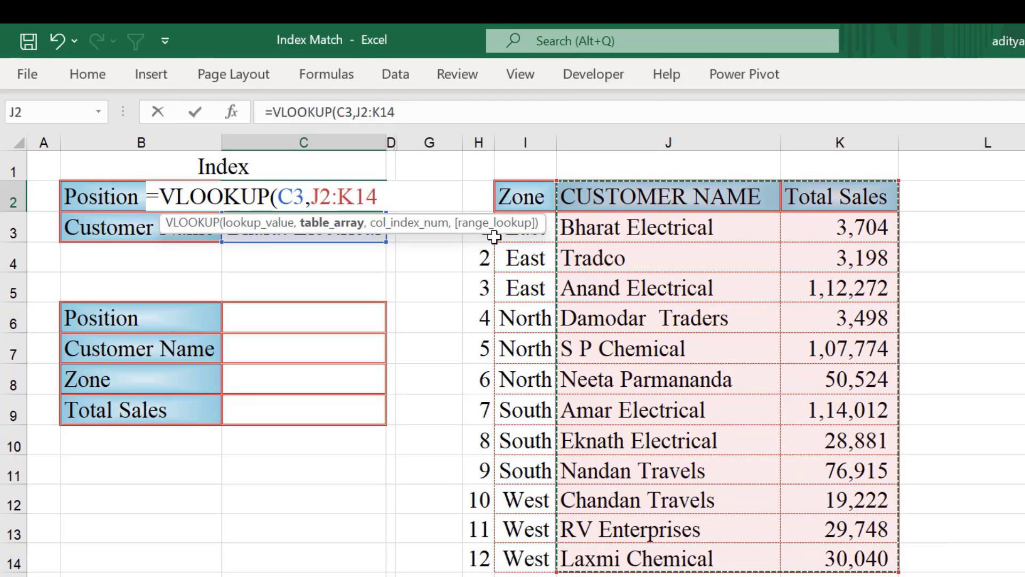
pyautogui.write(',')
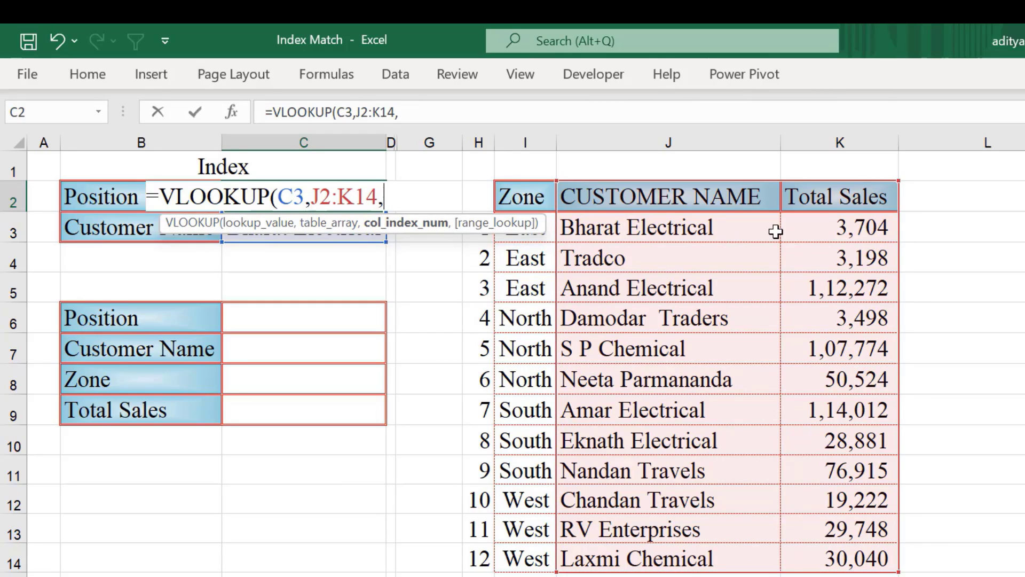
pyautogui.write('2,0)')
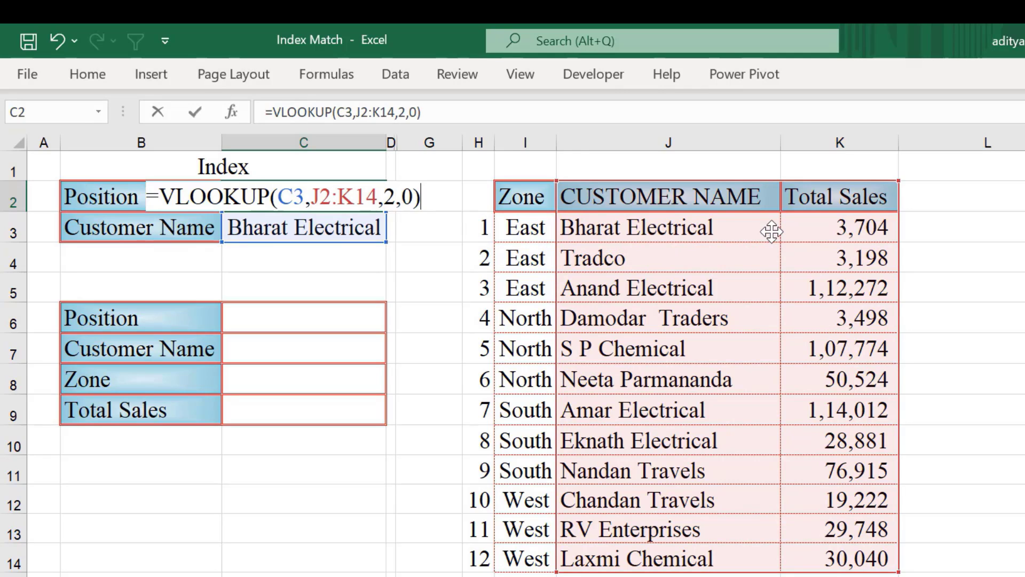
pyautogui.press('Return')
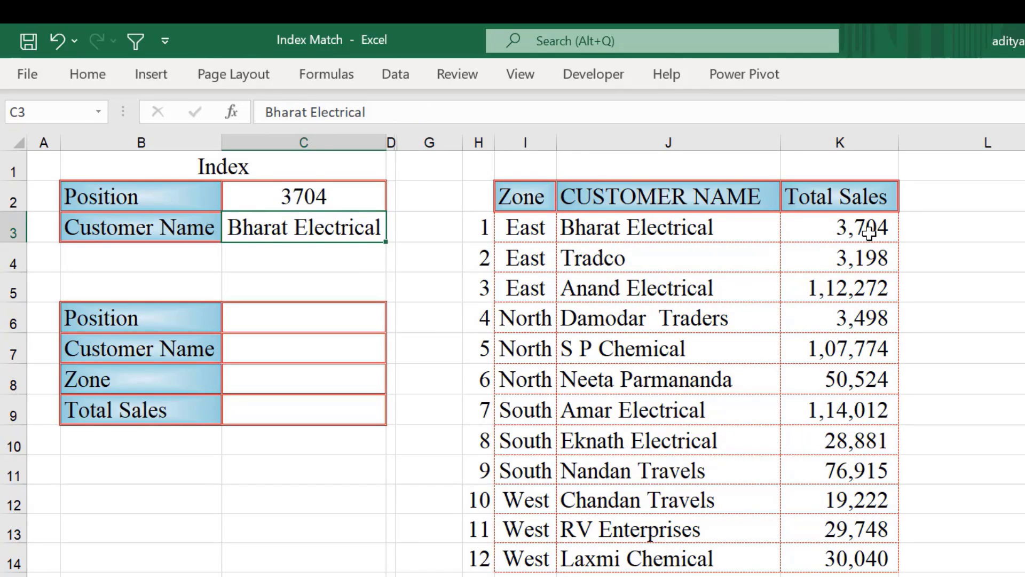
pyautogui.click(335, 197)
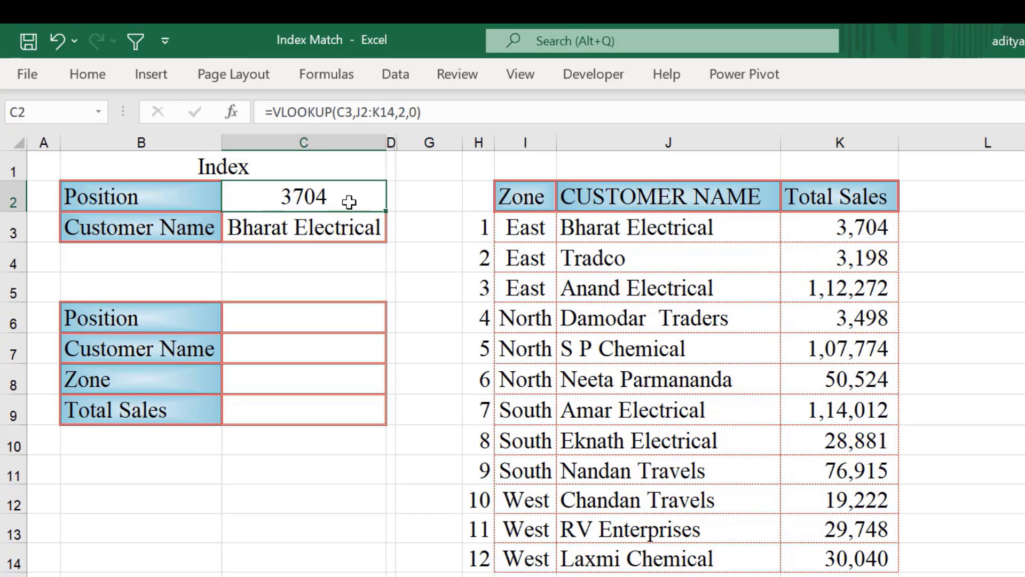
pyautogui.hotkey('ctrl', '2')
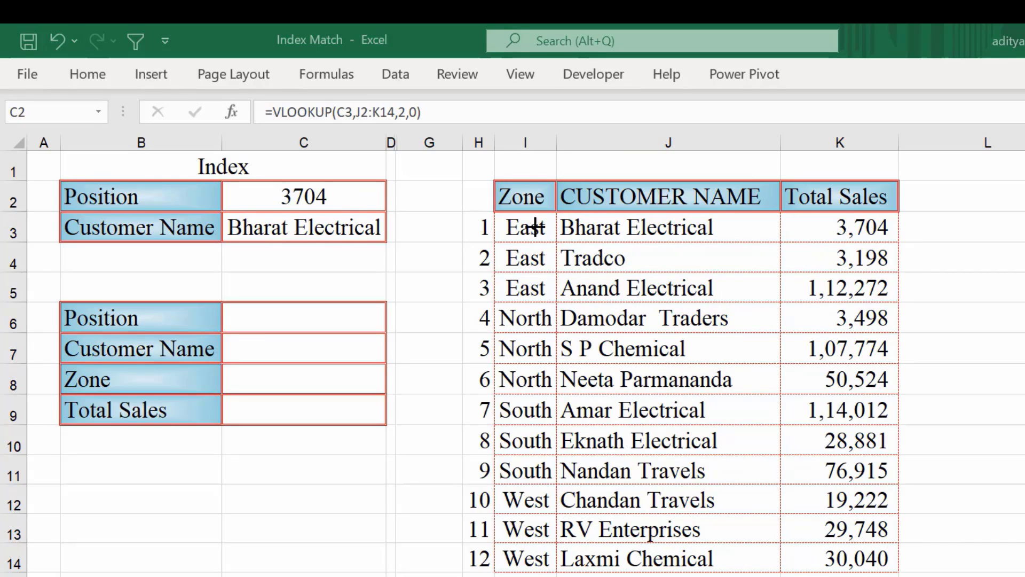
pyautogui.moveTo(522, 70); pyautogui.dragTo(524, 174)
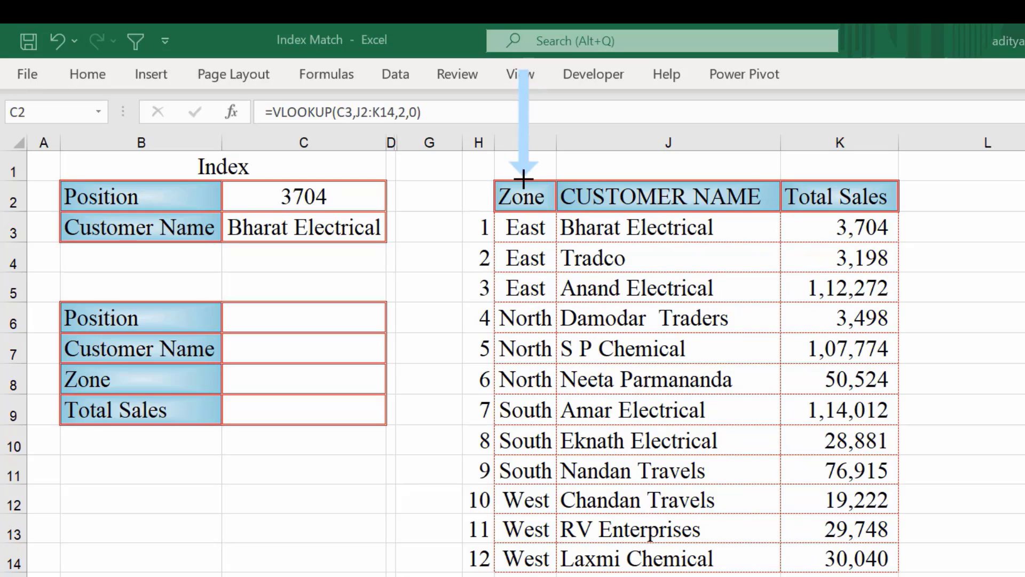
pyautogui.moveTo(483, 72); pyautogui.dragTo(472, 191)
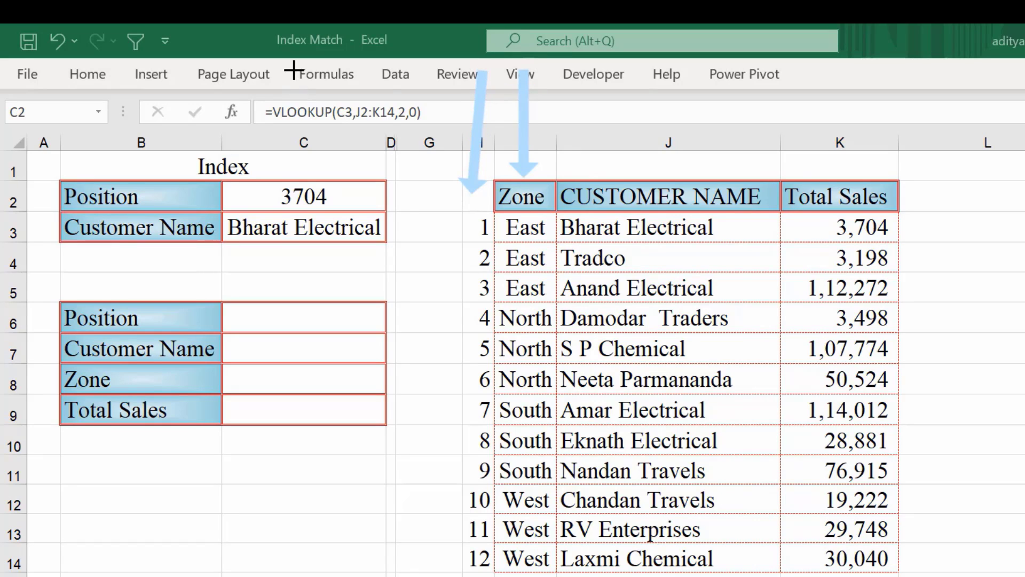
pyautogui.moveTo(293, 62); pyautogui.dragTo(292, 170)
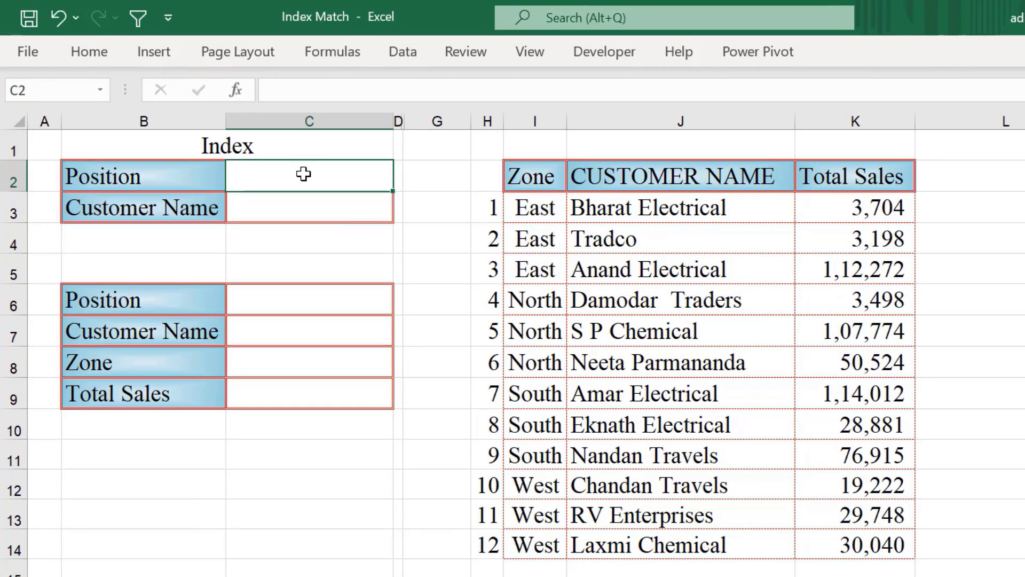
# - Set the first Position cell, C2, to 1 to match the numbering beside the customer table
pyautogui.write('1')
pyautogui.press('Return')
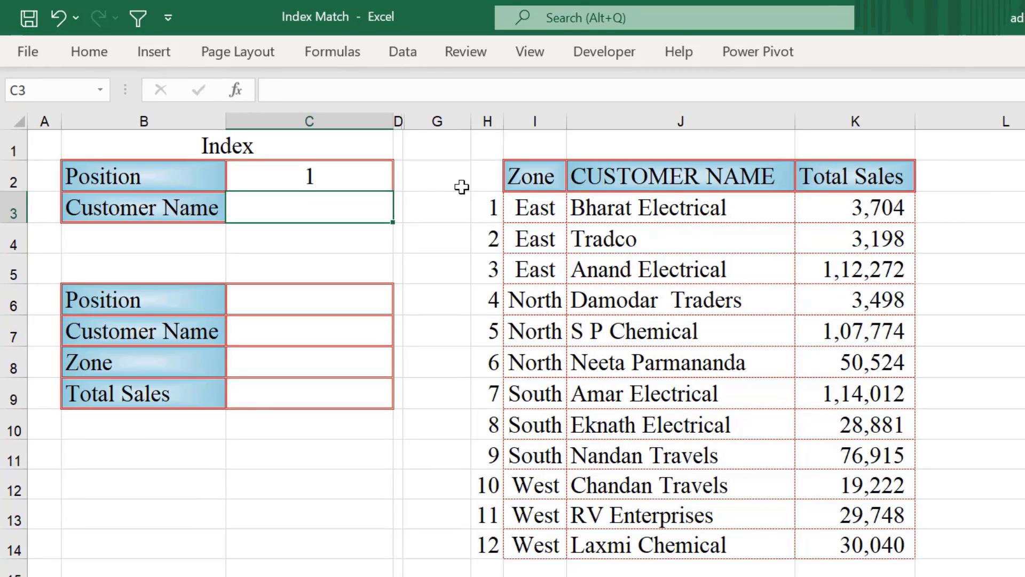
pyautogui.moveTo(487, 207); pyautogui.dragTo(487, 339)
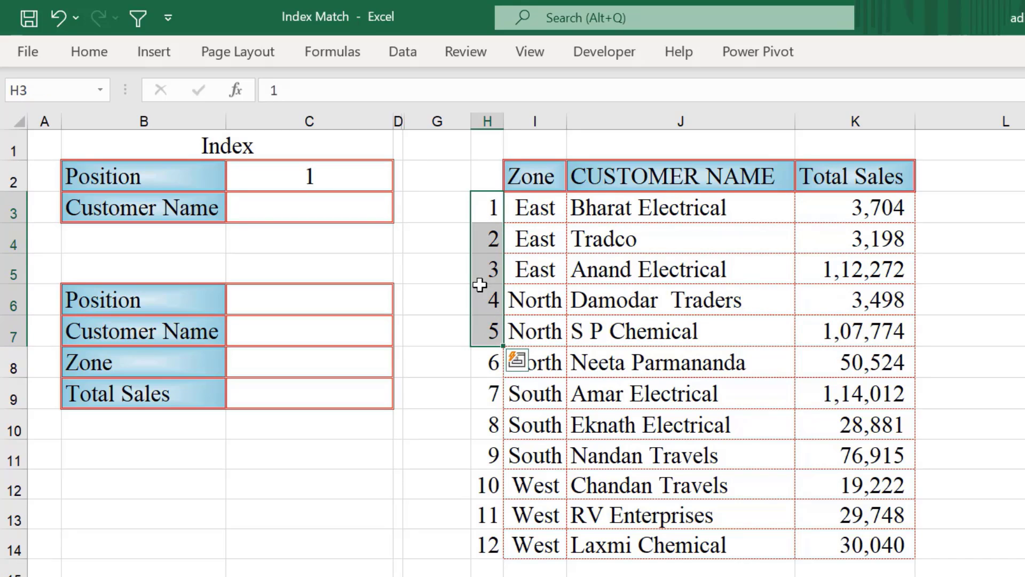
# - Enter =INDEX(J3:J14,C2) in the first Customer Name cell, C3, to return the name at the given position
pyautogui.click(263, 206)
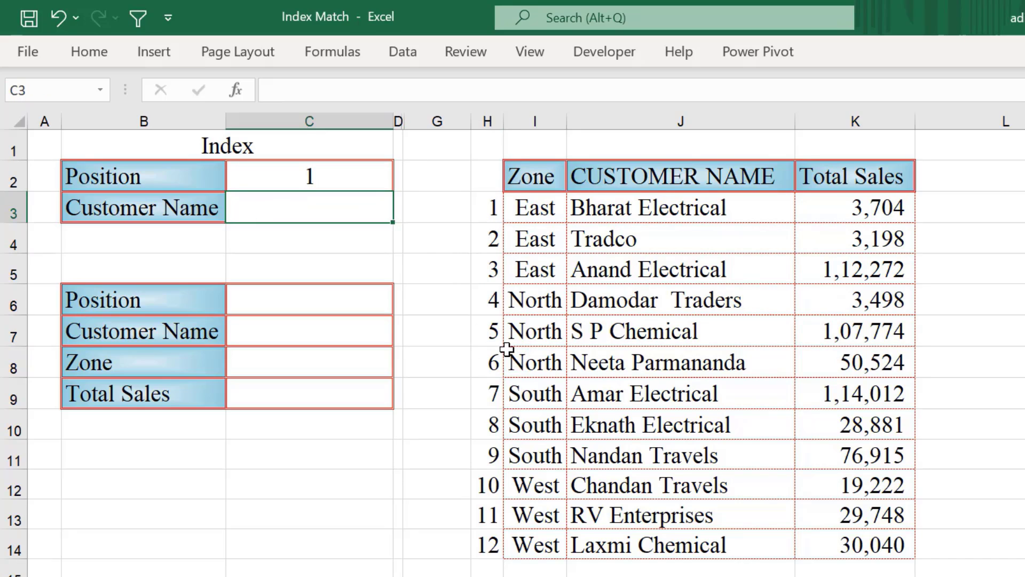
pyautogui.write('=inde')
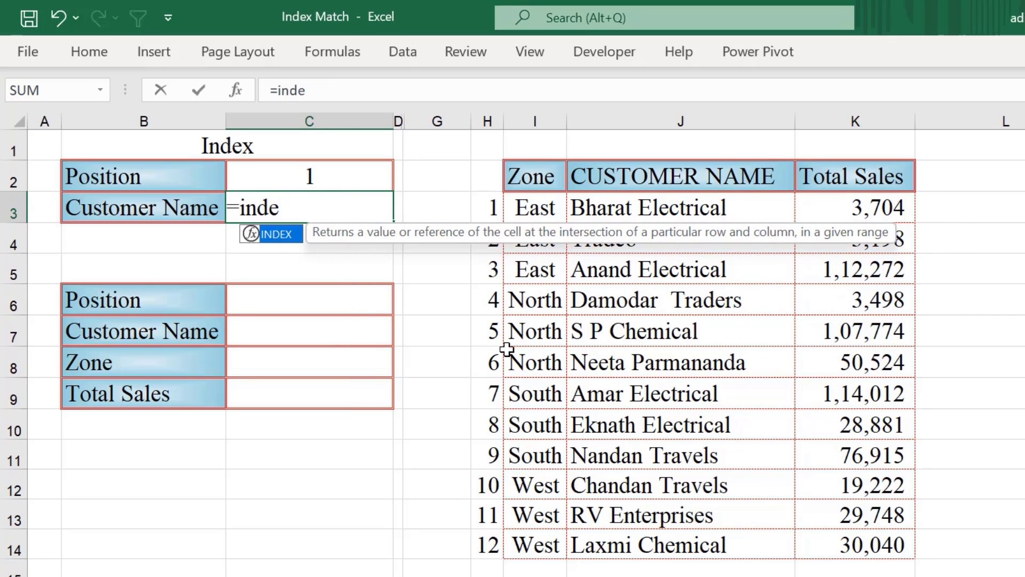
pyautogui.press('Tab')
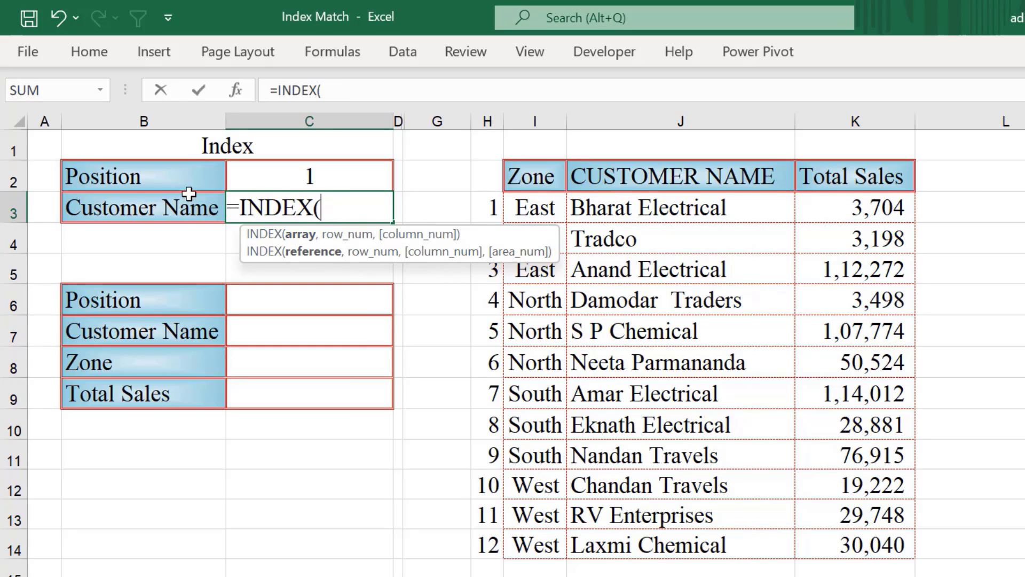
pyautogui.click(716, 208)
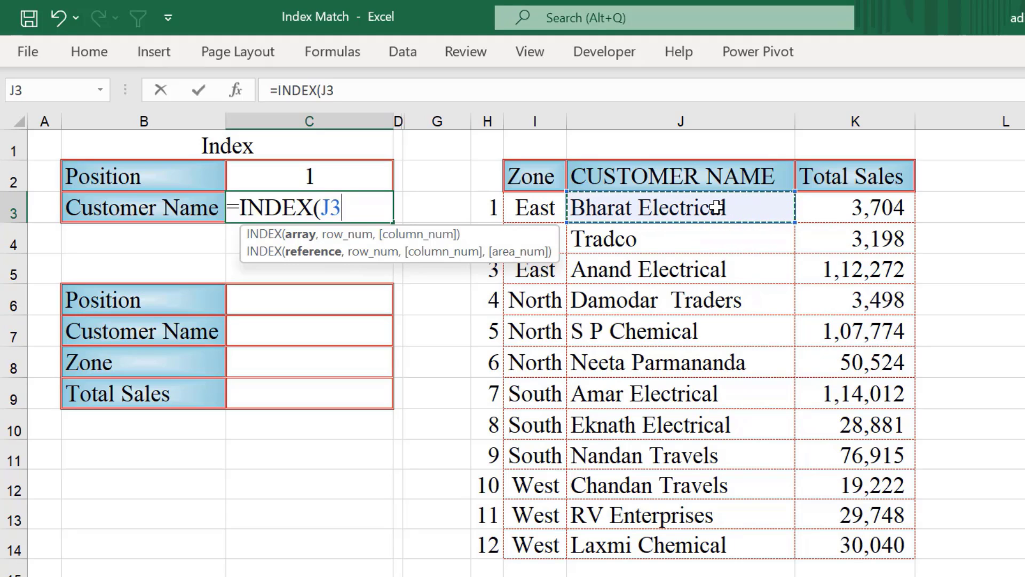
pyautogui.hotkey('ctrl', 'shift', 'Down')
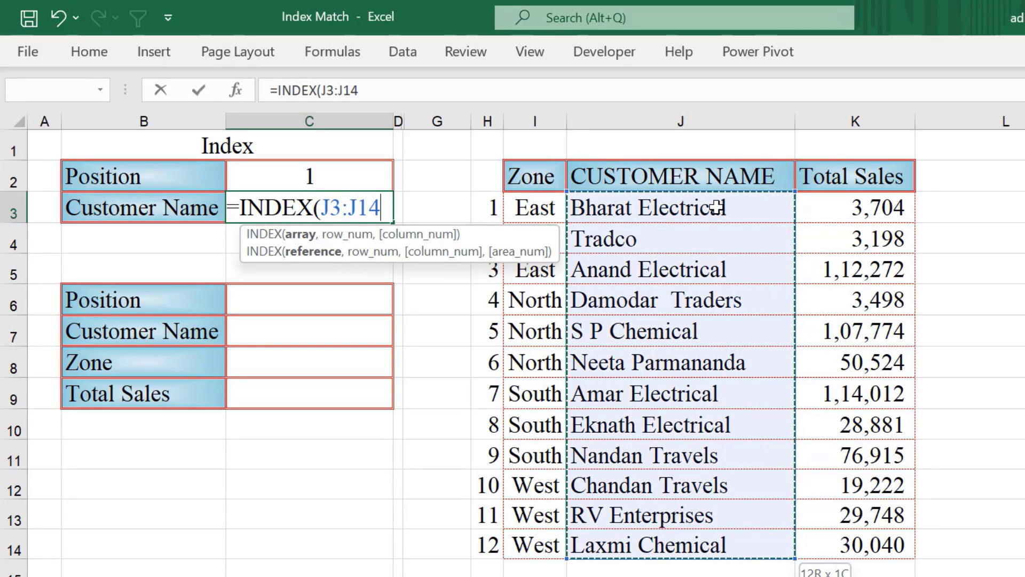
pyautogui.write(',')
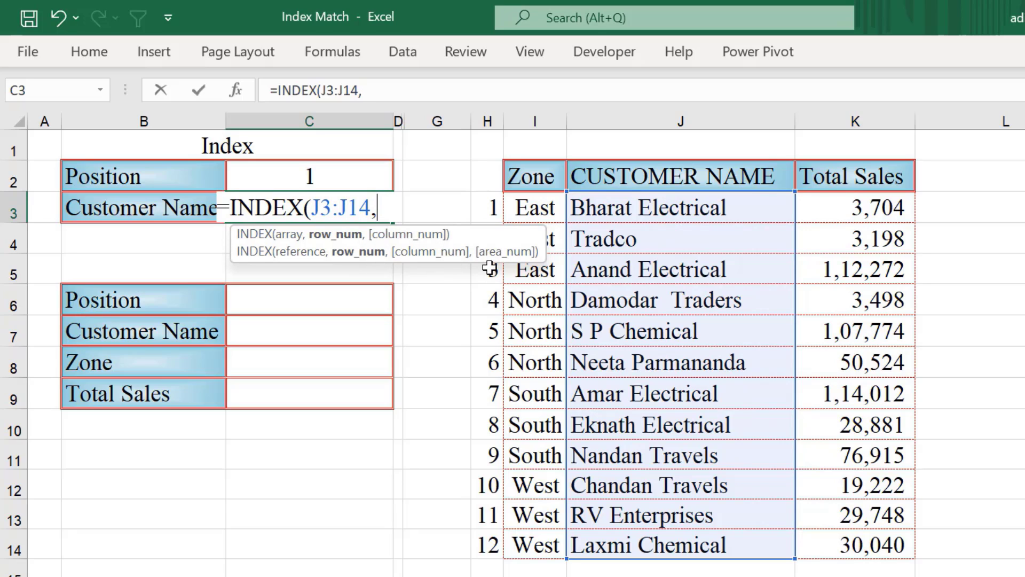
pyautogui.click(349, 180)
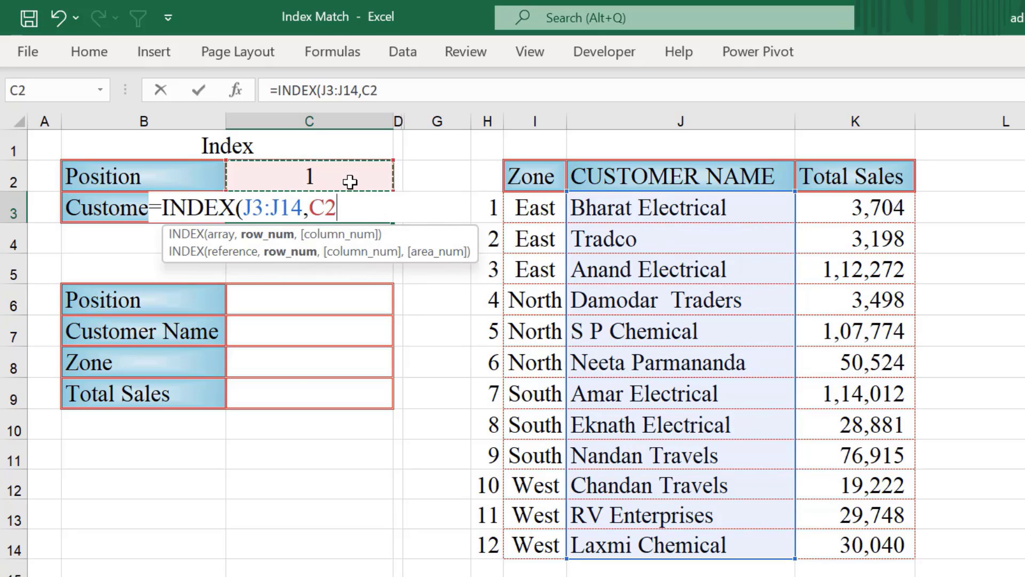
pyautogui.write(')')
pyautogui.press('Return')
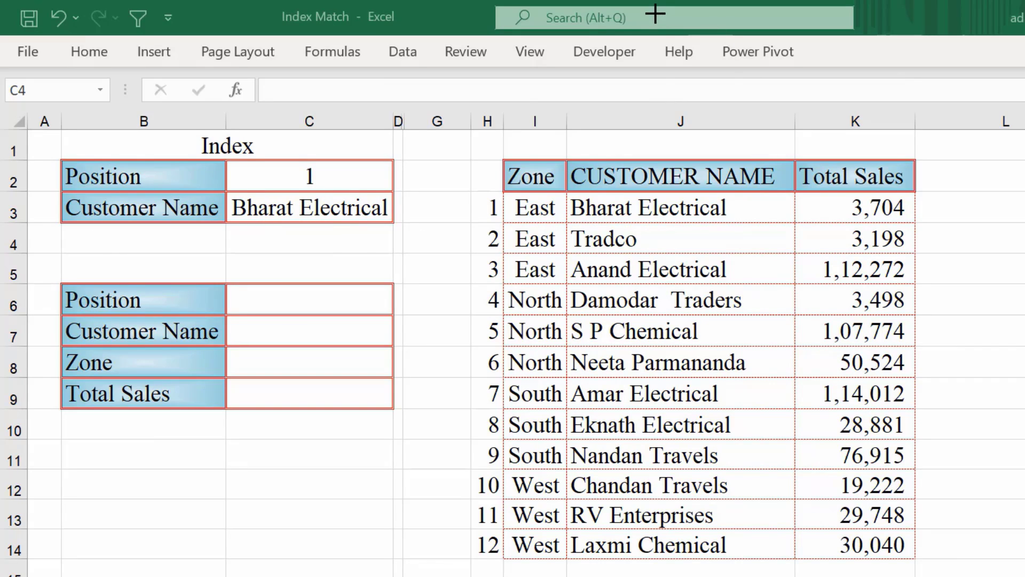
# - Test the INDEX formula by setting the first Position cell, C2, to 2 and finally to 12
pyautogui.moveTo(655, 14); pyautogui.dragTo(660, 319)
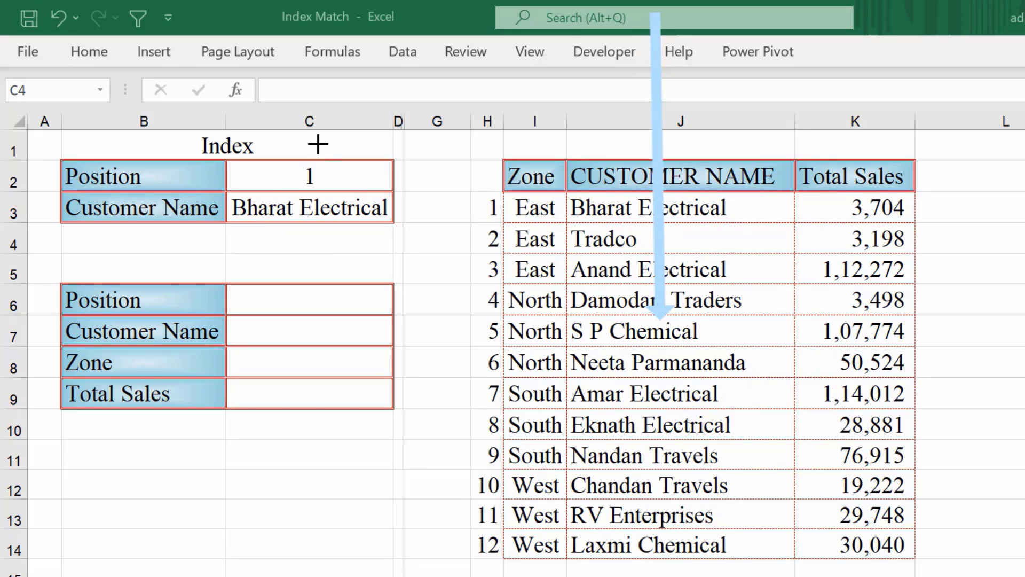
pyautogui.moveTo(305, 89); pyautogui.dragTo(305, 199)
pyautogui.click(323, 174)
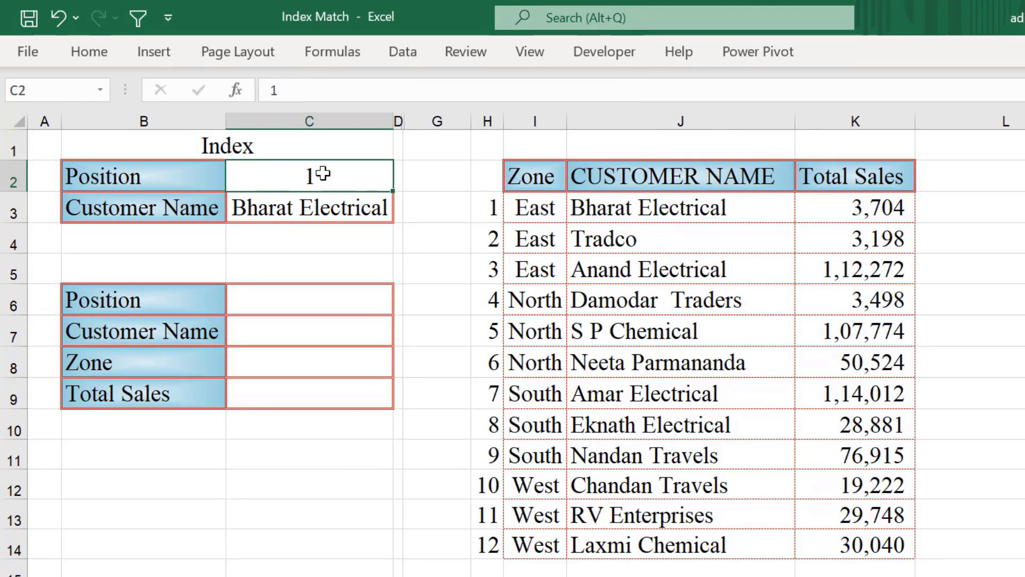
pyautogui.write('2')
pyautogui.press('Return')
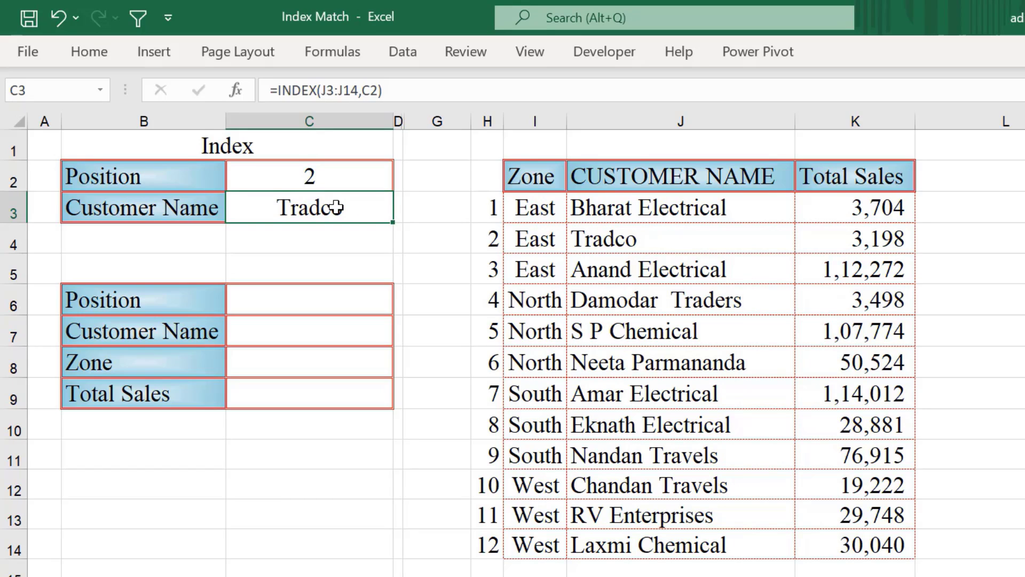
pyautogui.click(329, 179)
pyautogui.write('12')
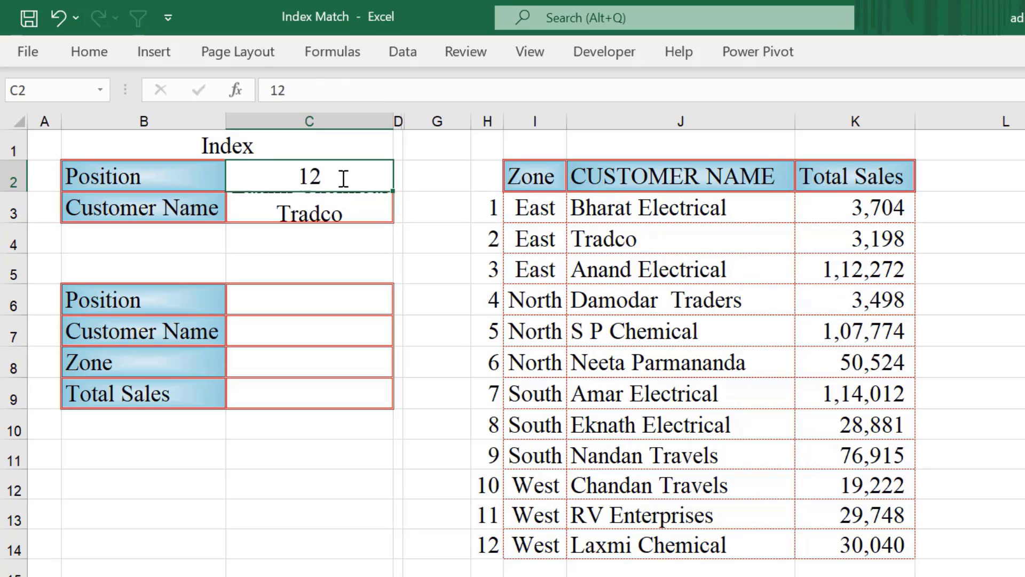
pyautogui.press('Return')
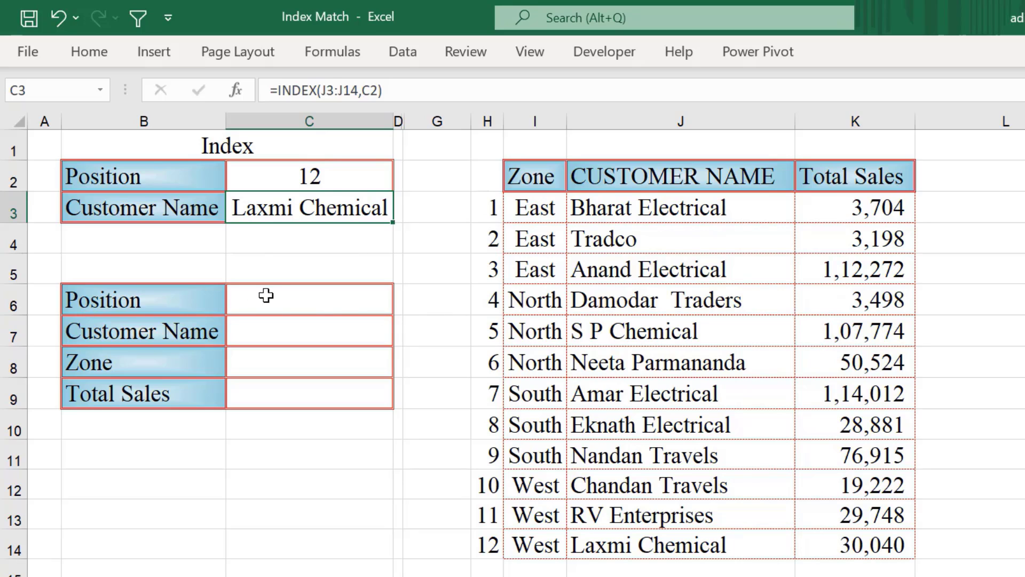
# - Compare the Customer Name, Zone and Total Sales fields of the second lookup block with their matching columns in the customer table
pyautogui.click(294, 294)
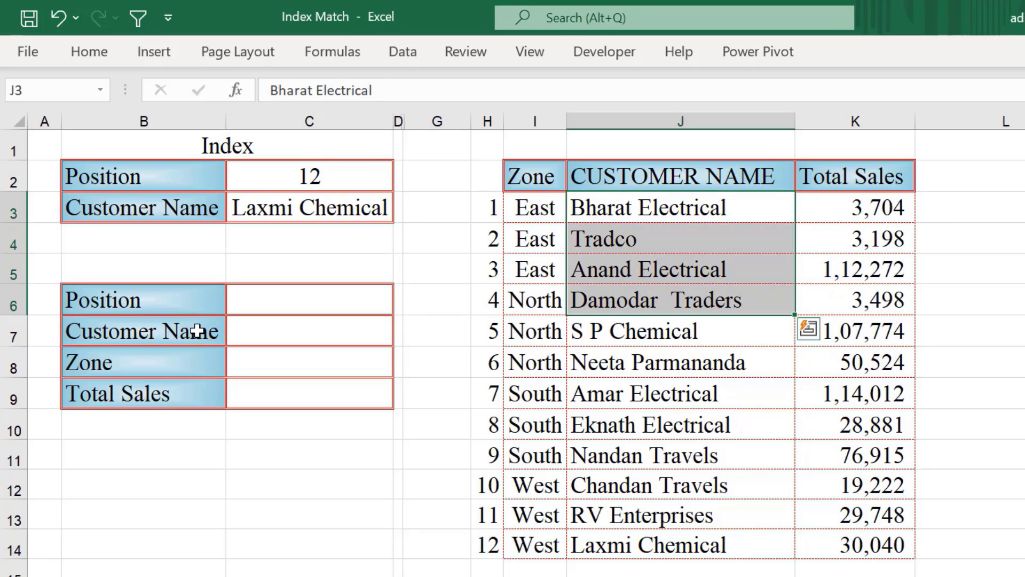
pyautogui.click(195, 334)
pyautogui.moveTo(617, 215); pyautogui.dragTo(618, 324)
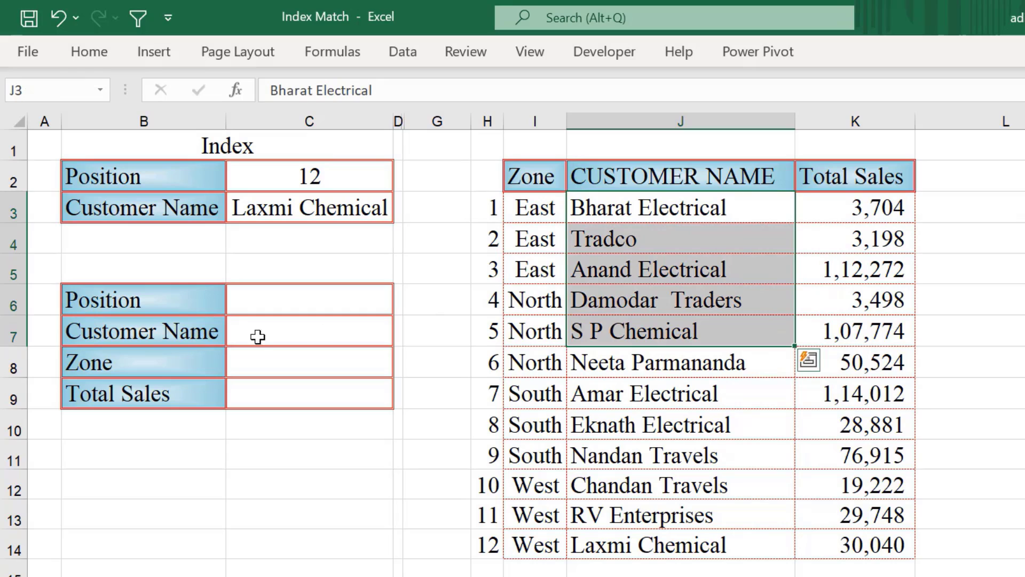
pyautogui.click(160, 353)
pyautogui.moveTo(522, 199); pyautogui.dragTo(531, 331)
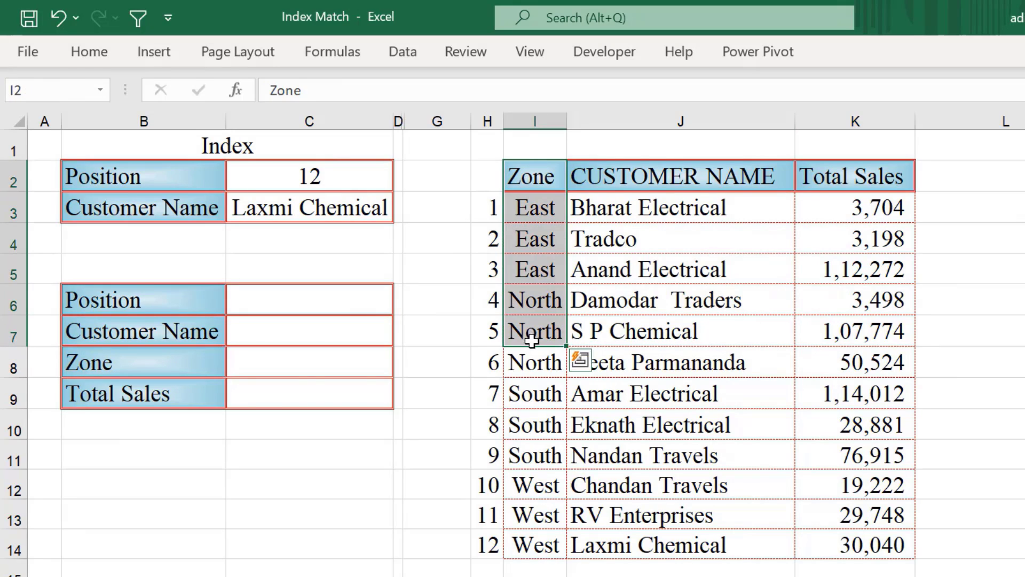
pyautogui.click(206, 394)
pyautogui.moveTo(865, 192); pyautogui.dragTo(865, 299)
# - Set the second Position cell, C6, to 1
pyautogui.click(271, 306)
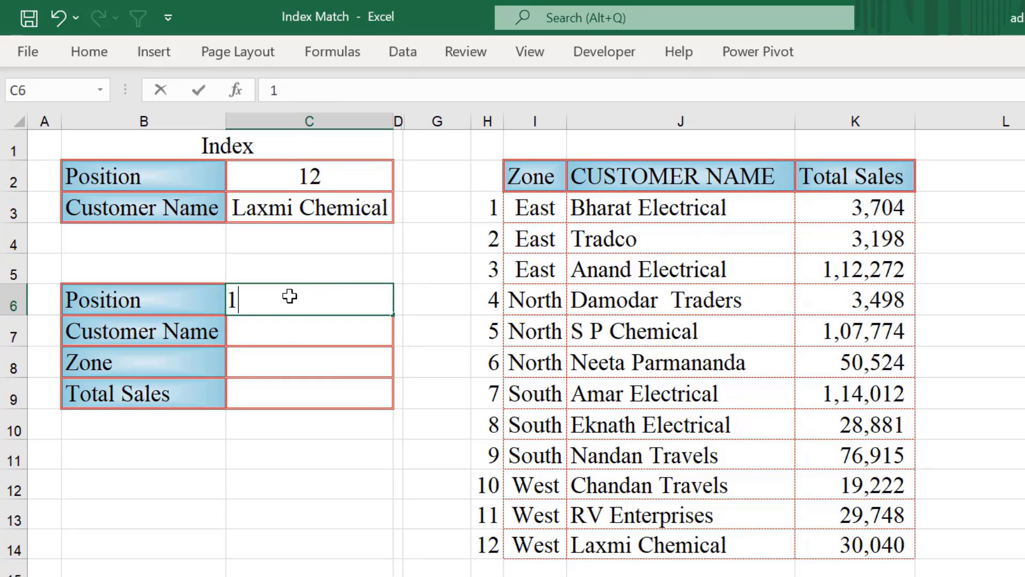
pyautogui.press('Return')
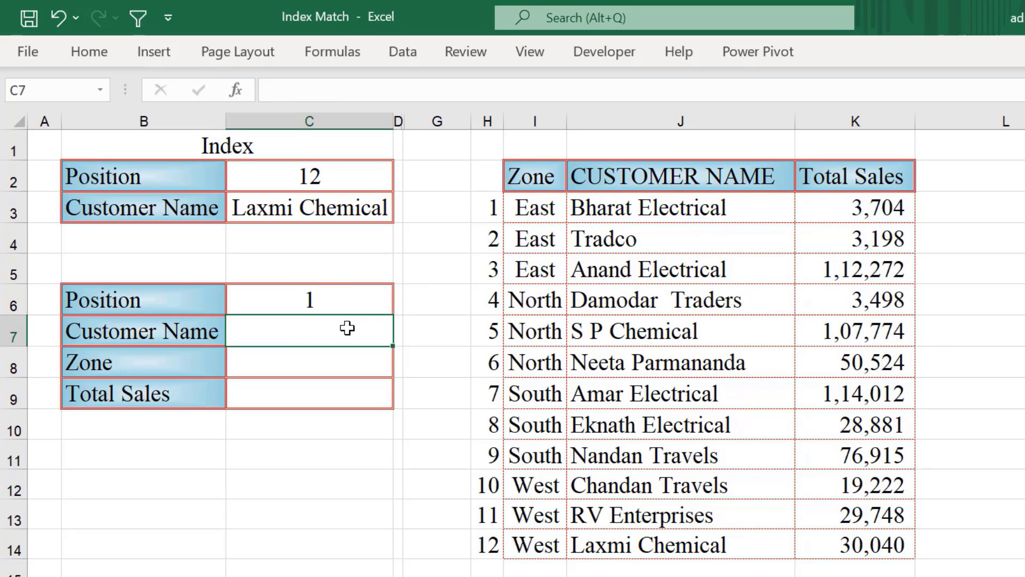
pyautogui.write('=')
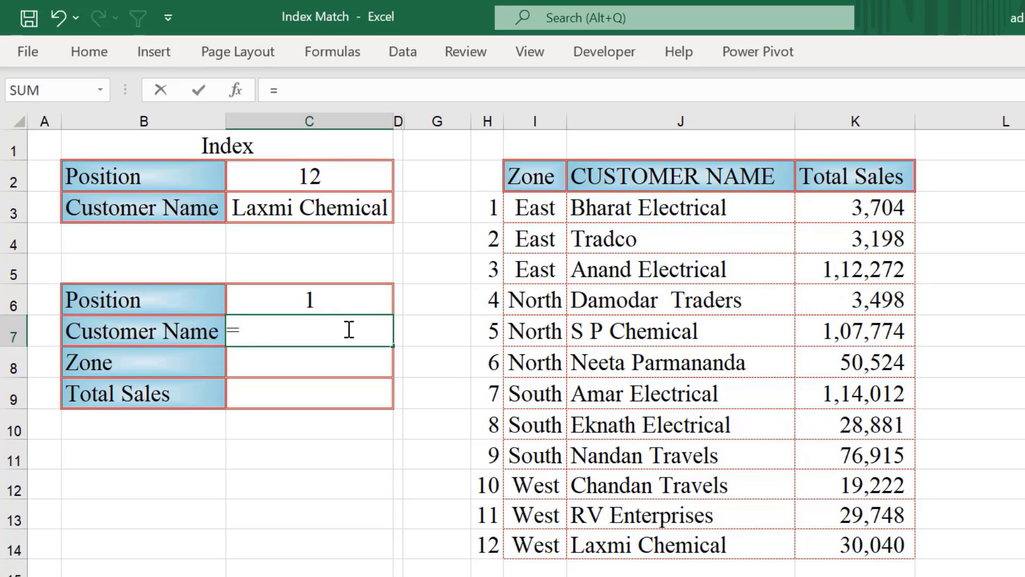
pyautogui.write('in')
pyautogui.press('Tab')
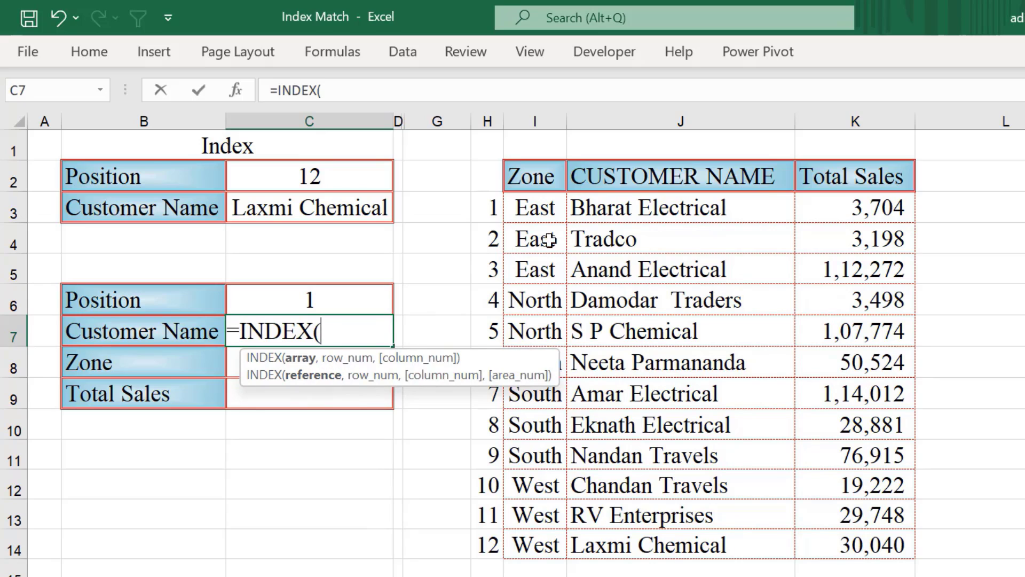
pyautogui.moveTo(540, 204); pyautogui.dragTo(854, 544)
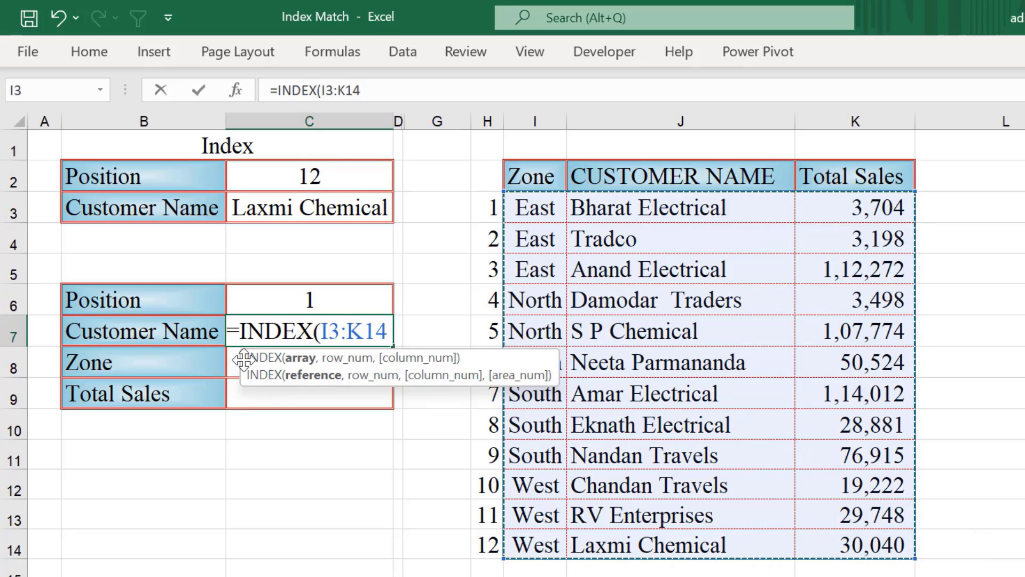
pyautogui.press('F4')
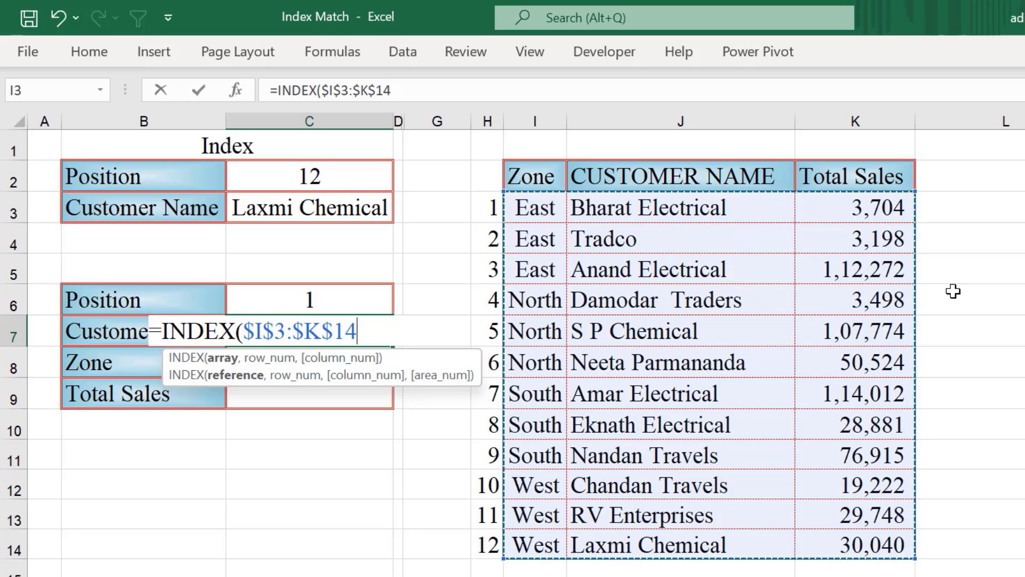
pyautogui.press('Escape')
# - Name the customer table range I3:K14 Data and check the name by reselecting the range
pyautogui.moveTo(556, 204); pyautogui.dragTo(881, 542)
pyautogui.click(60, 94)
pyautogui.press('BackSpace')
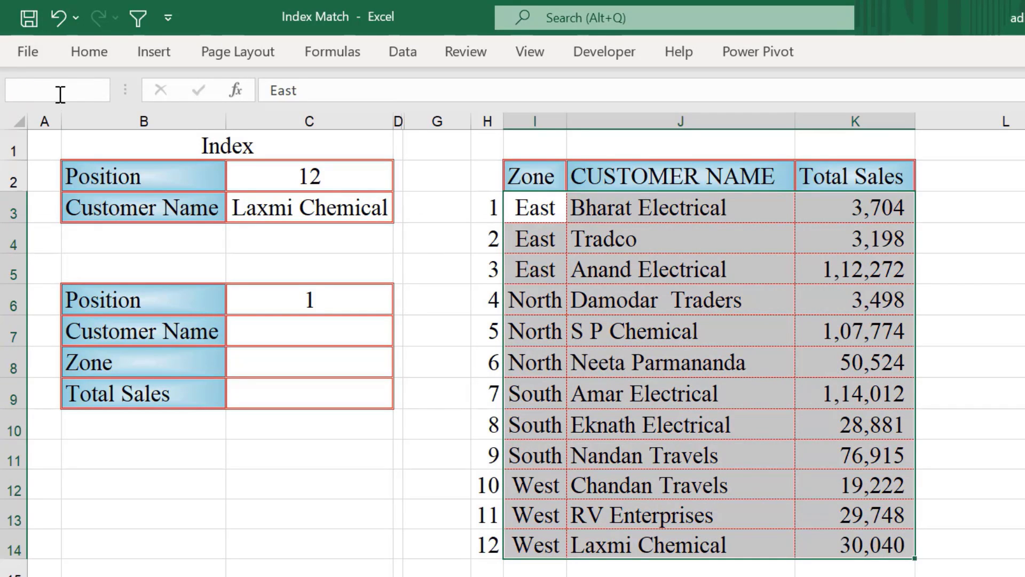
pyautogui.write('Data')
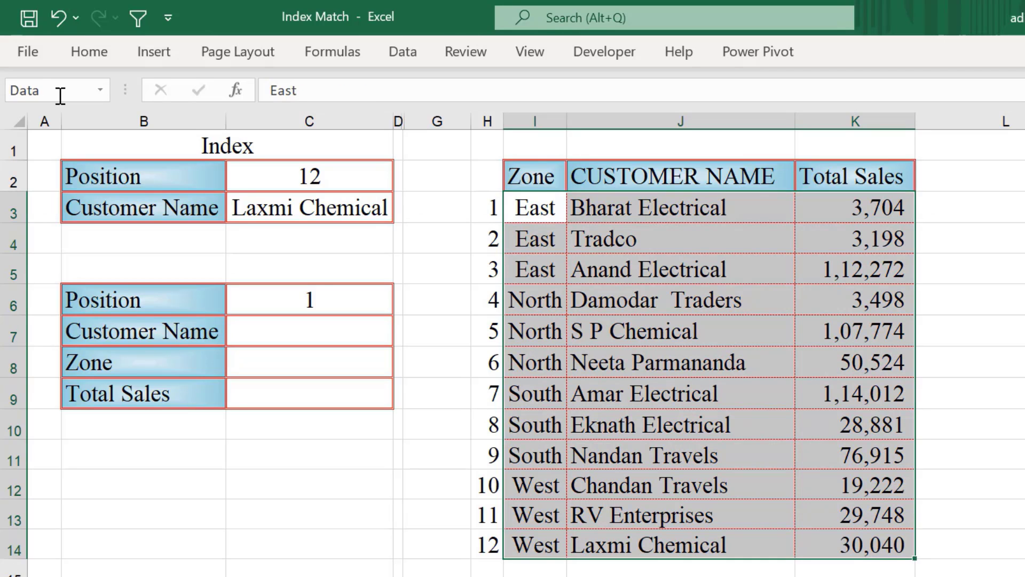
pyautogui.moveTo(535, 209); pyautogui.dragTo(852, 536)
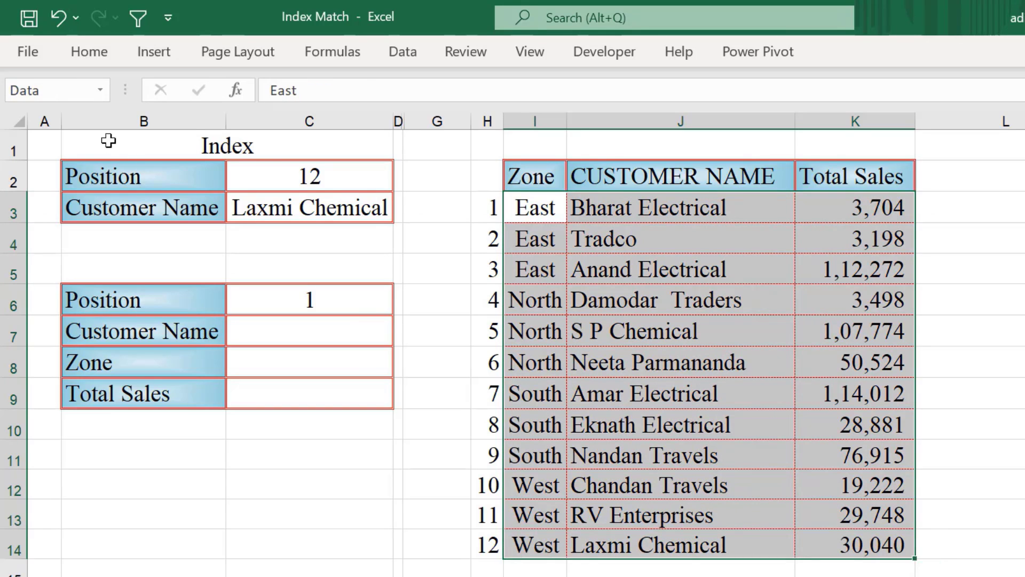
# - Begin an INDEX formula in Customer Name cell C7 using the Data range as array and absolute reference $C$6 as row number
pyautogui.click(338, 338)
pyautogui.write('=ind')
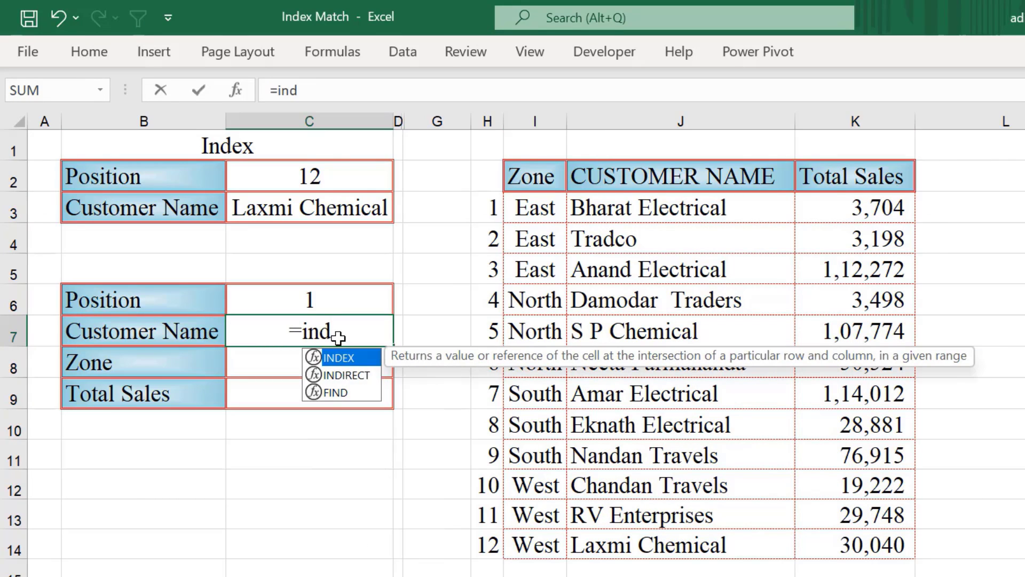
pyautogui.press('Tab')
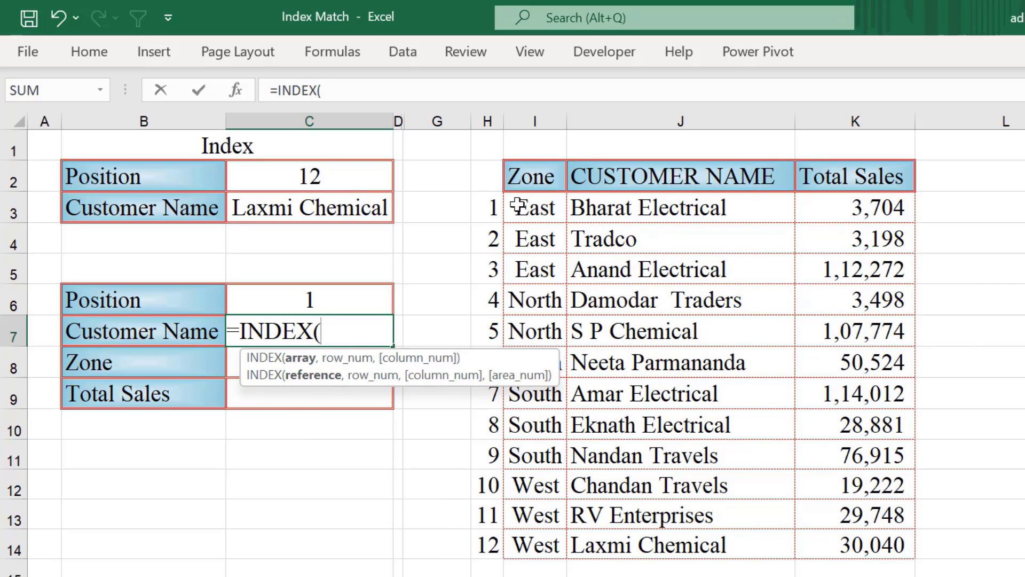
pyautogui.moveTo(518, 205); pyautogui.dragTo(908, 550)
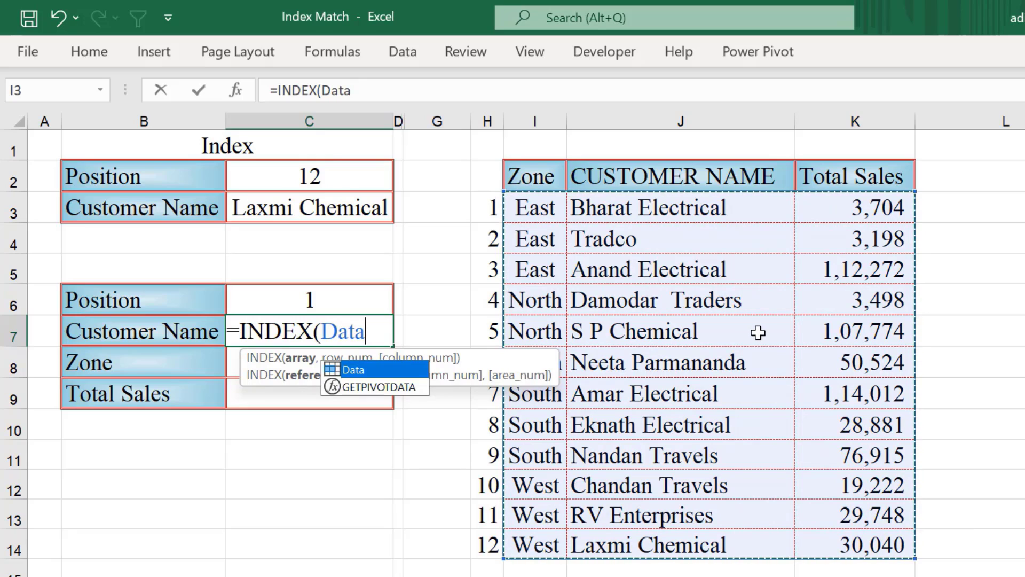
pyautogui.write(',')
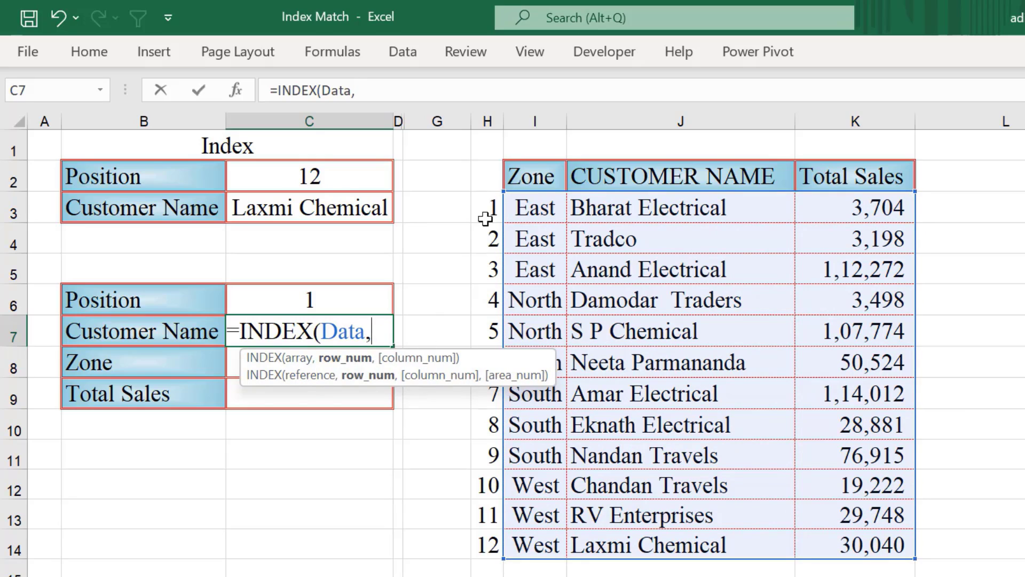
pyautogui.click(300, 295)
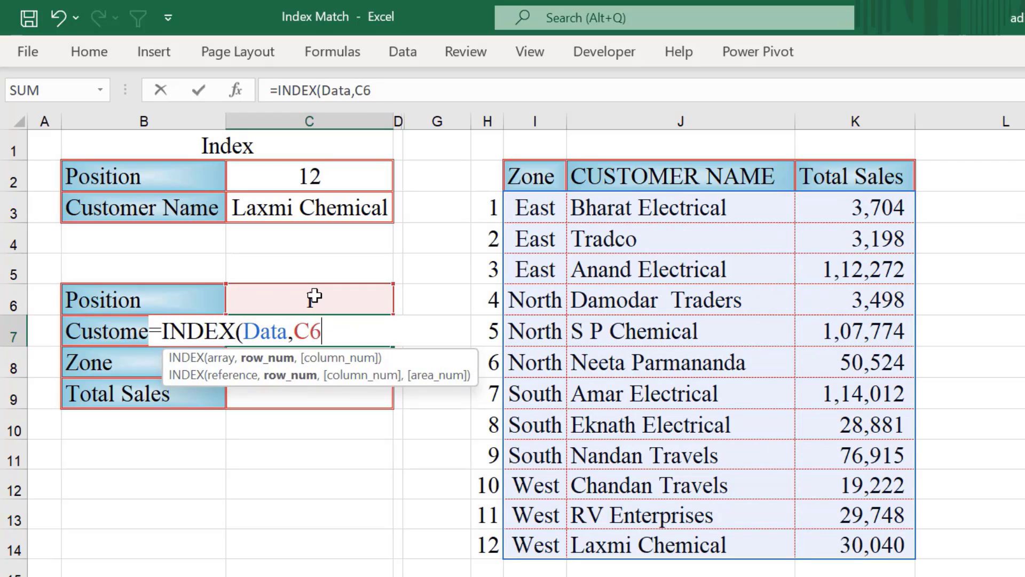
pyautogui.press('F4')
pyautogui.write(',')
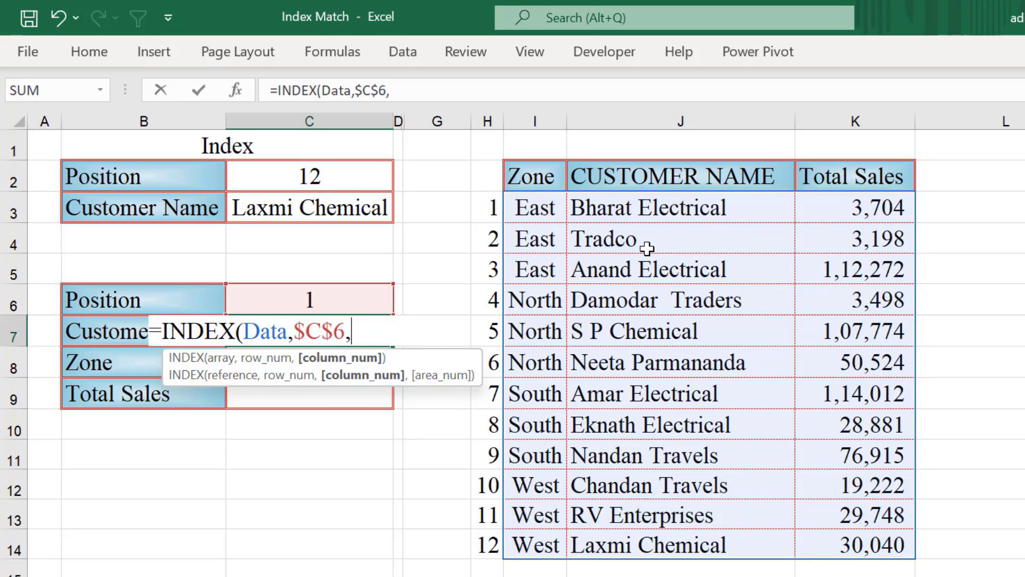
pyautogui.hotkey('ctrl', '2')
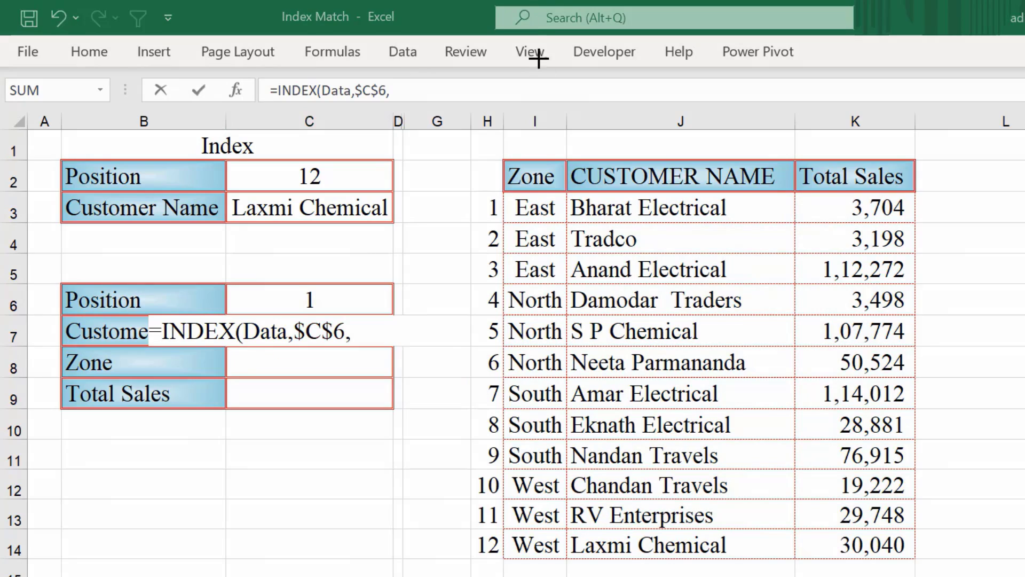
pyautogui.moveTo(529, 11); pyautogui.dragTo(543, 179)
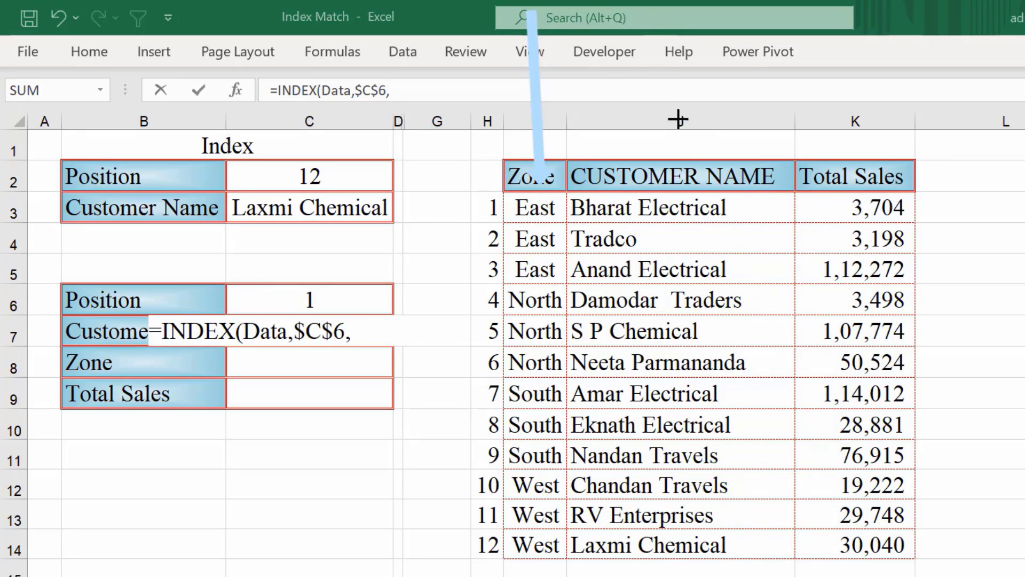
pyautogui.moveTo(662, 23); pyautogui.dragTo(681, 162)
pyautogui.moveTo(821, 37); pyautogui.dragTo(840, 196)
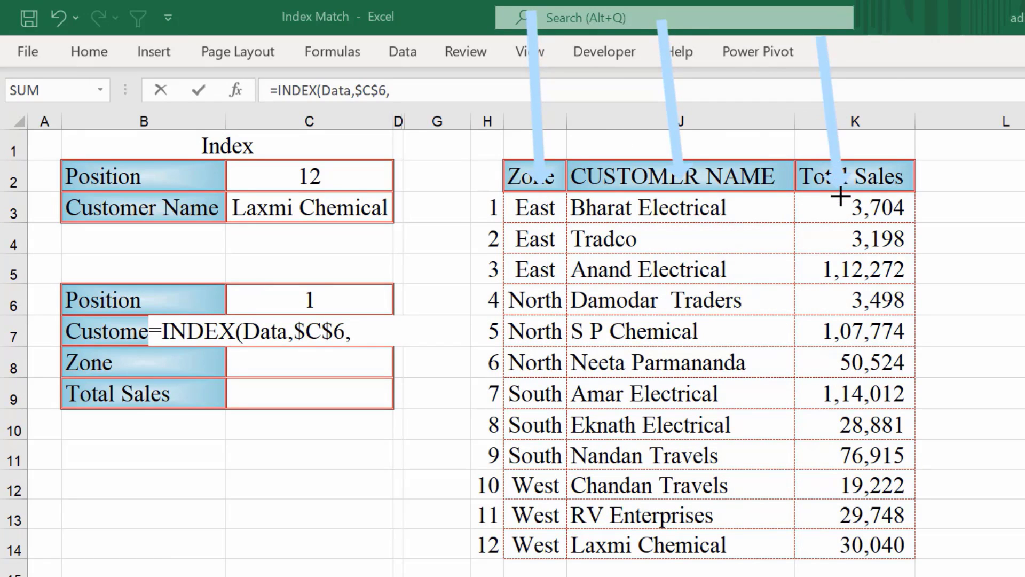
pyautogui.press('Escape')
# - Complete the C7 formula with column number 2 so that it reads =INDEX(Data,$C$6,2)
pyautogui.write('2')
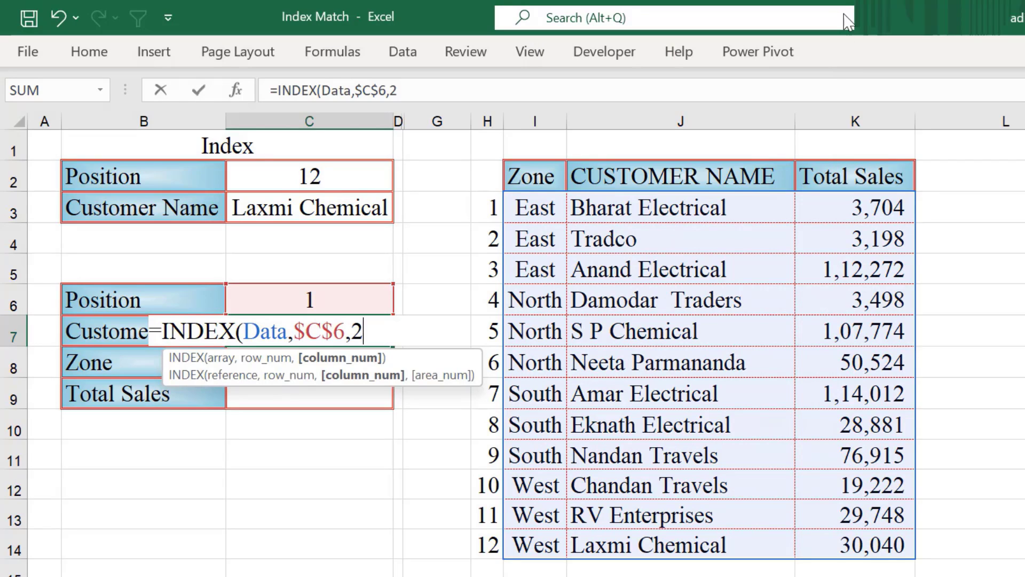
pyautogui.write(')')
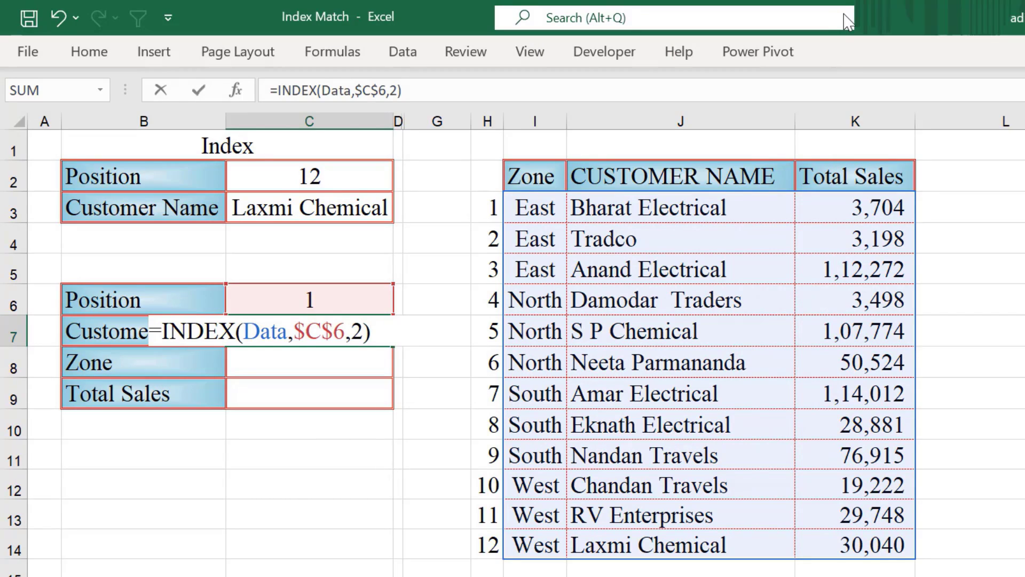
pyautogui.press('Return')
# - Check the C7 formula against the table range, the Position cell C6 and the first entry of the CUSTOMER NAME column
pyautogui.click(345, 330)
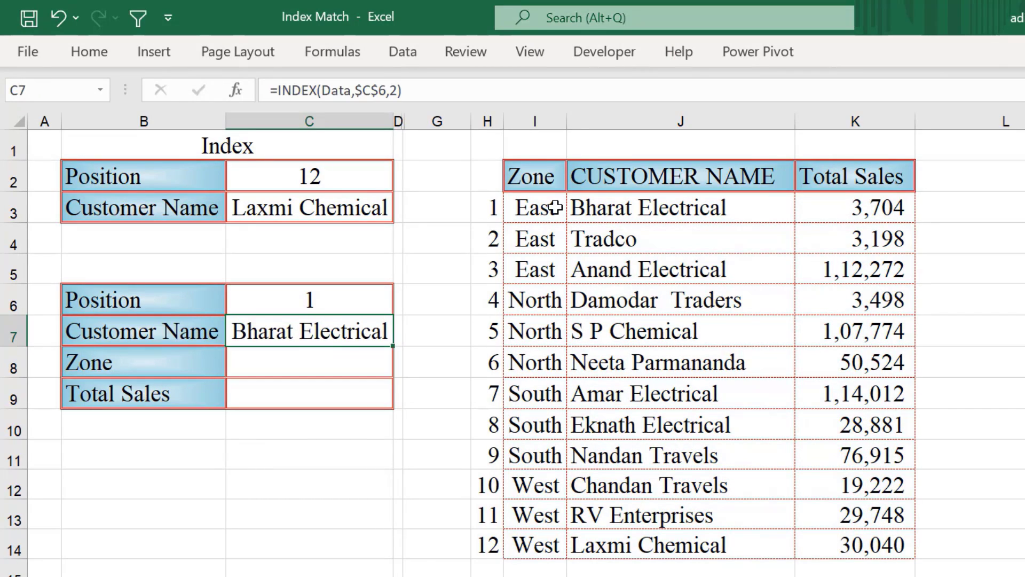
pyautogui.moveTo(555, 208); pyautogui.dragTo(837, 500)
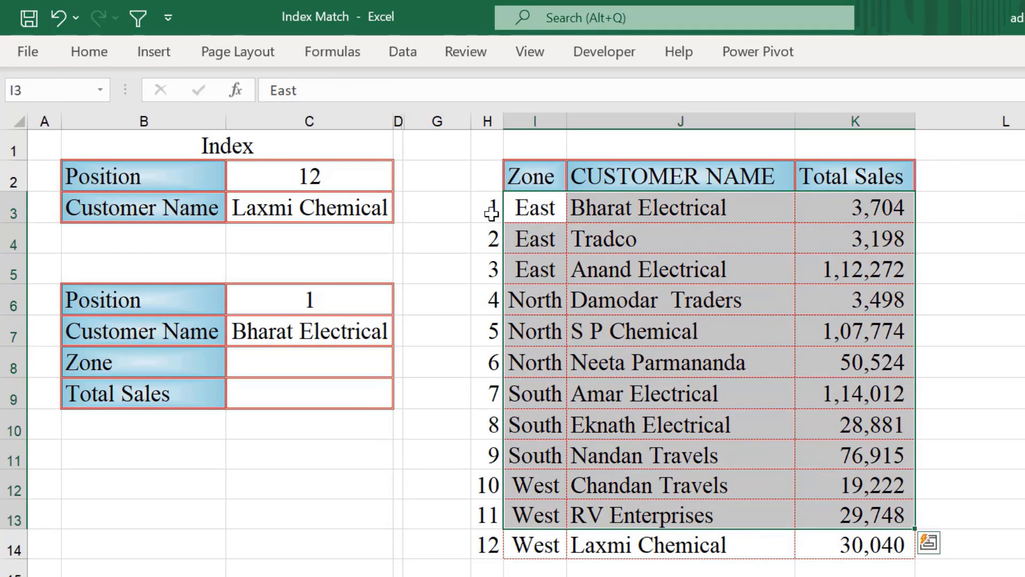
pyautogui.click(487, 209)
pyautogui.click(323, 301)
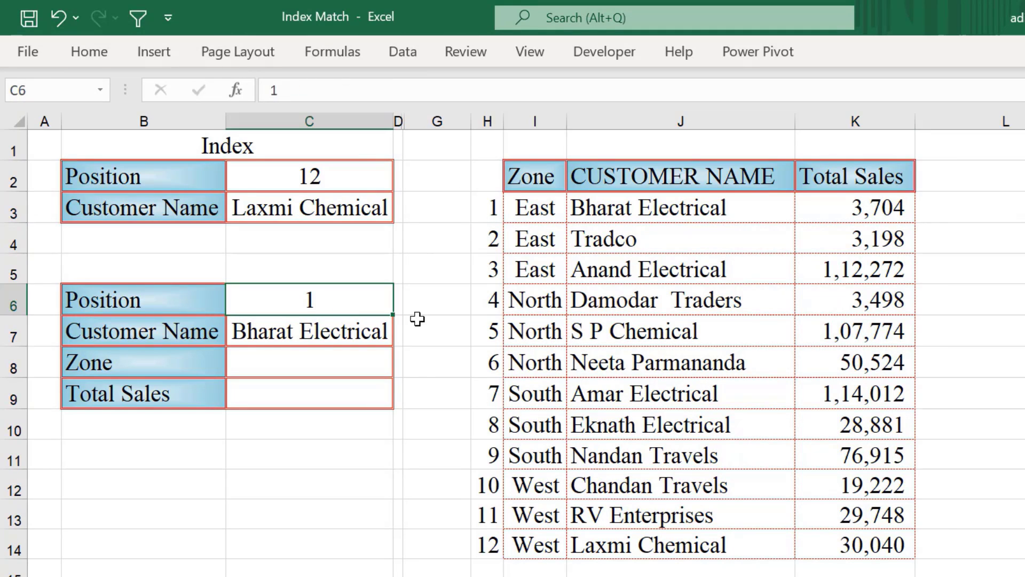
pyautogui.click(709, 170)
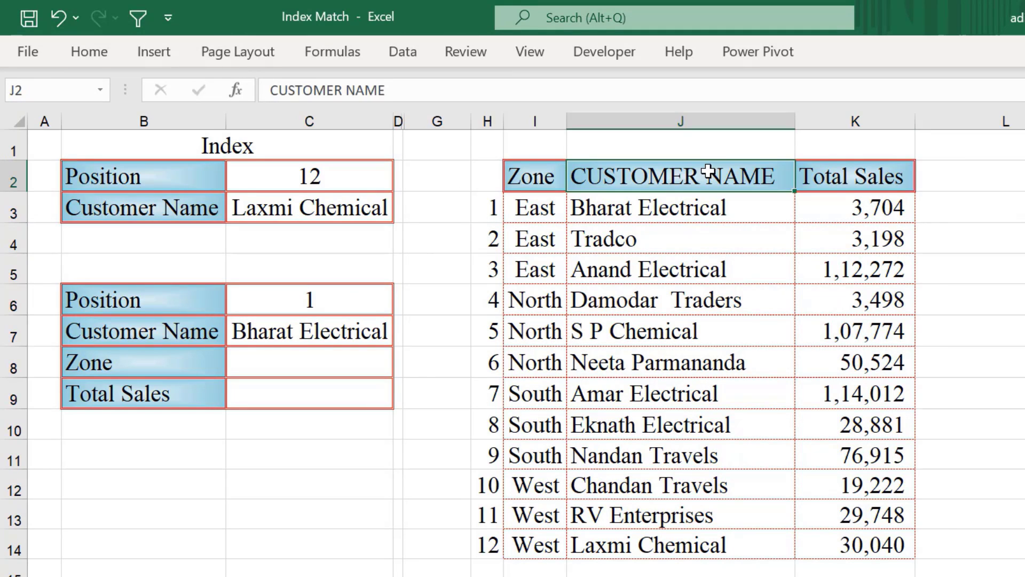
pyautogui.click(655, 211)
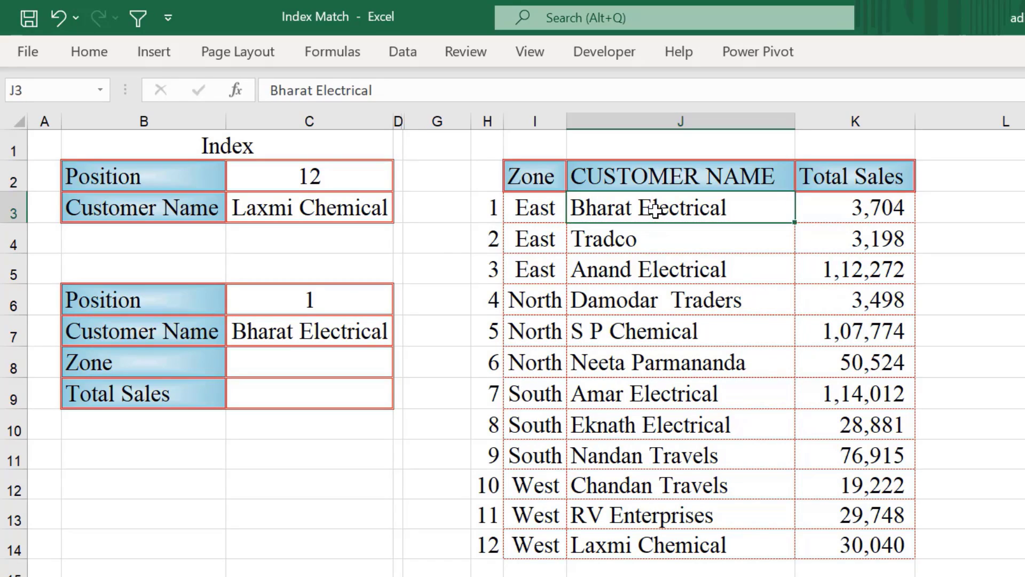
# - Copy the INDEX formula from C7 into the Zone and Total Sales cells, C8:C9
pyautogui.click(324, 333)
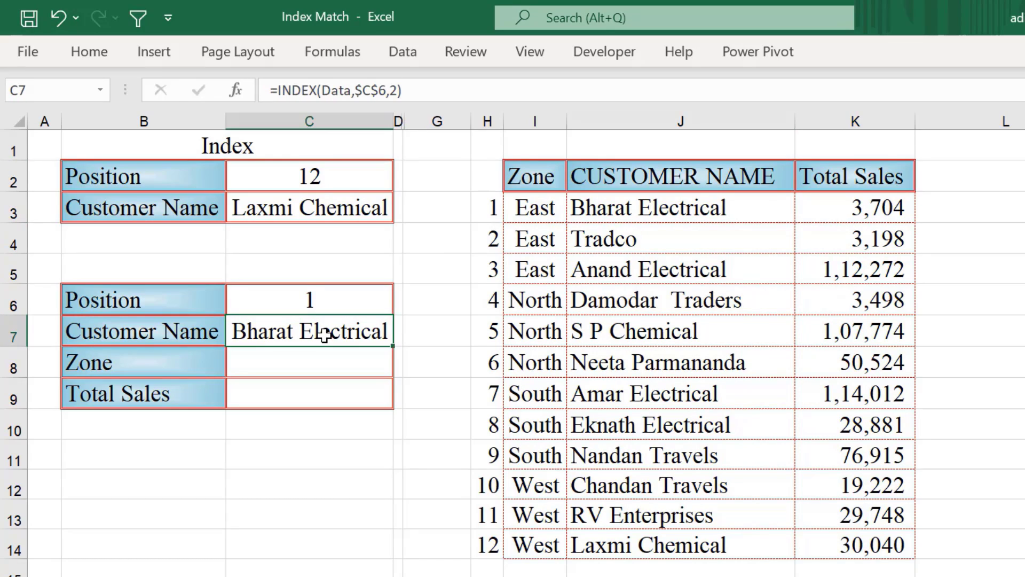
pyautogui.hotkey('ctrl', 'c')
pyautogui.press('Down')
pyautogui.hotkey('shift', 'Down')
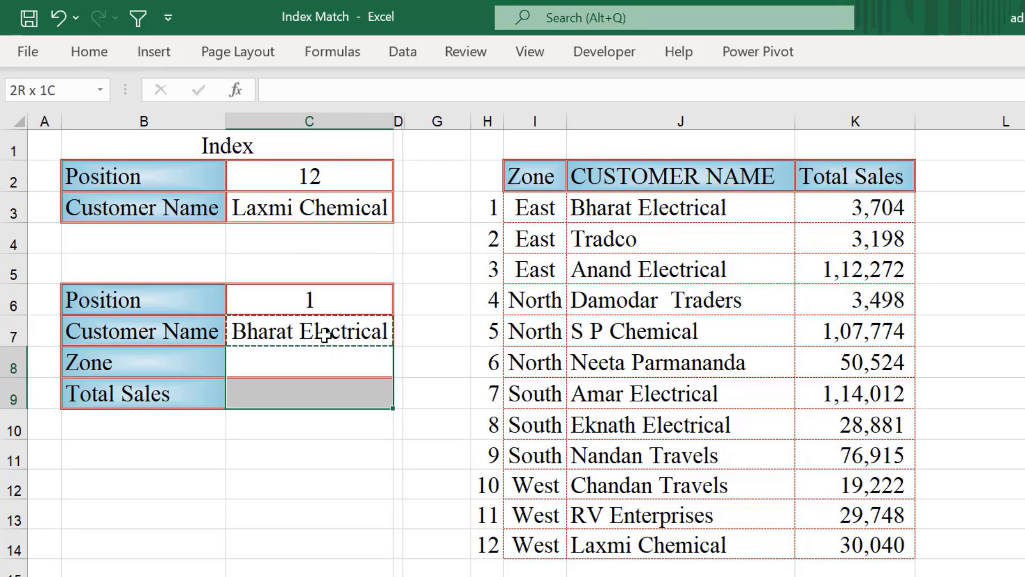
pyautogui.hotkey('ctrl', 'v')
# - Change the column number in the Zone formula in C8 to 1
pyautogui.click(320, 369)
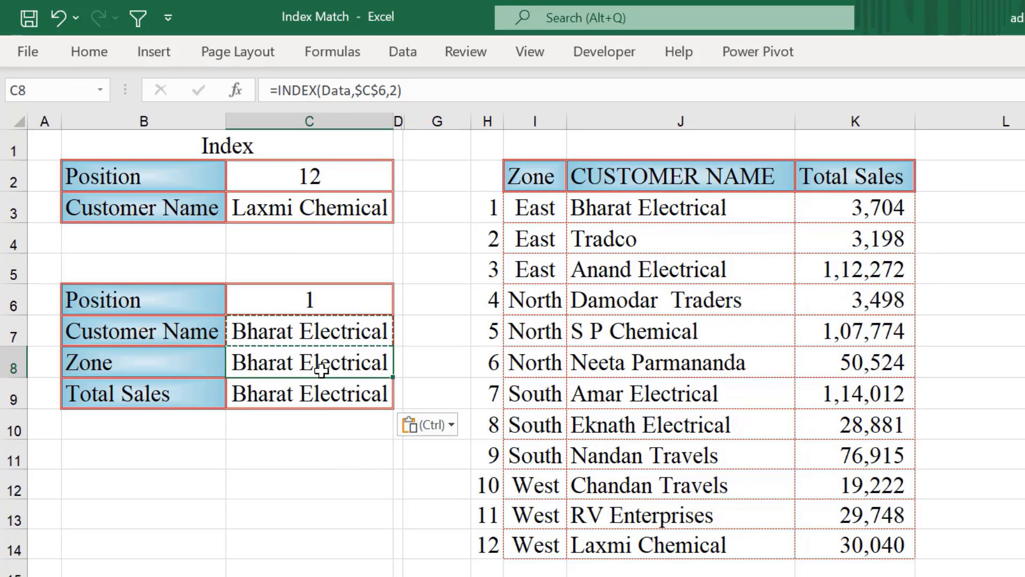
pyautogui.press('F2')
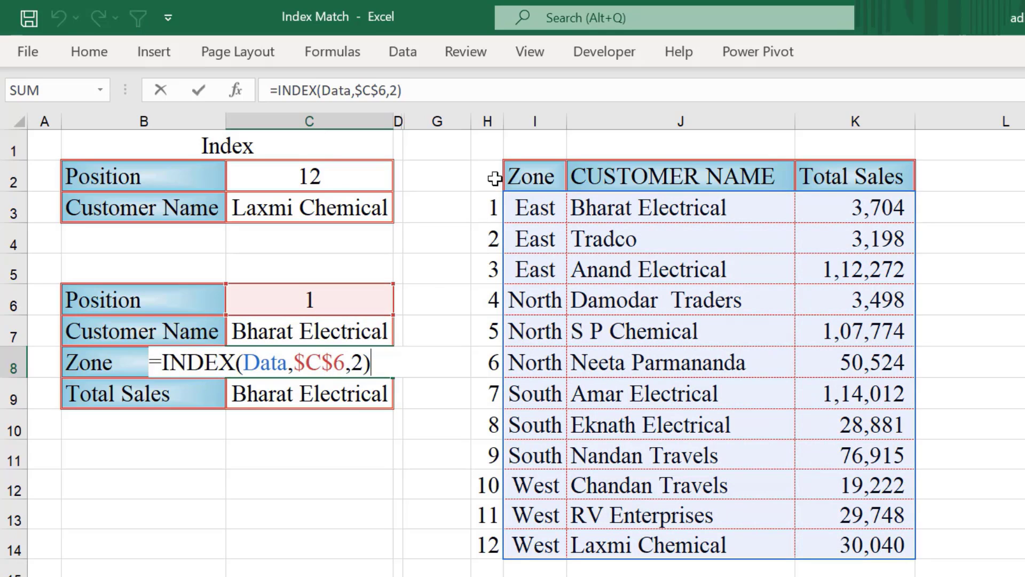
pyautogui.click(364, 365)
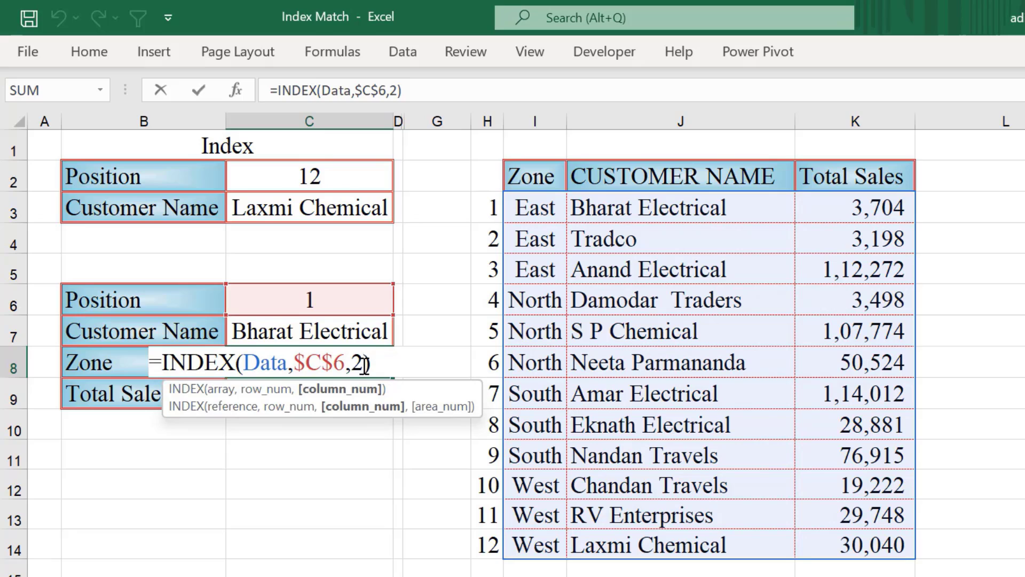
pyautogui.press('BackSpace')
pyautogui.write('1')
pyautogui.press('Return')
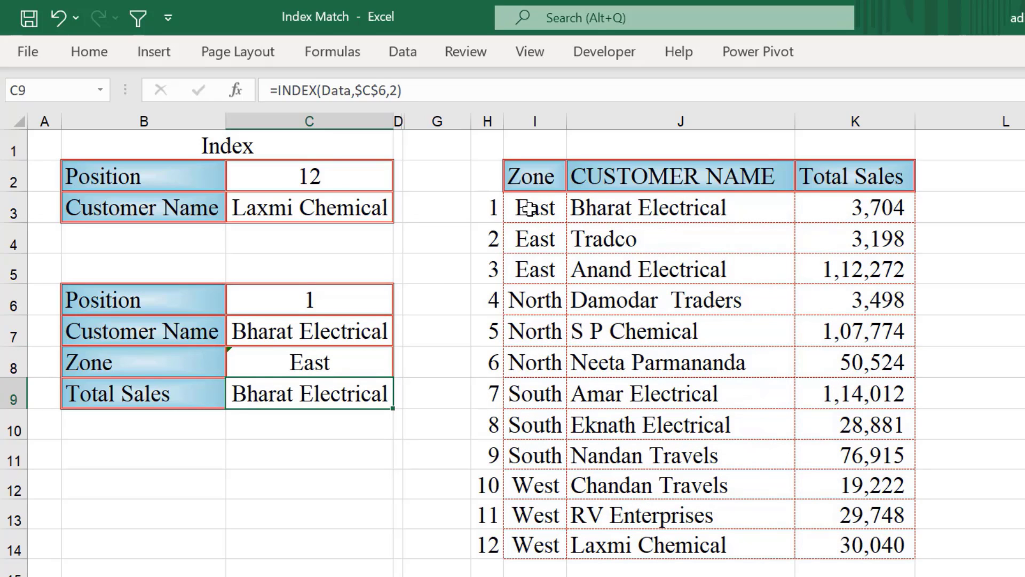
# - Change the column number in the Total Sales formula in C9 to 3
pyautogui.doubleClick(347, 394)
pyautogui.click(365, 393)
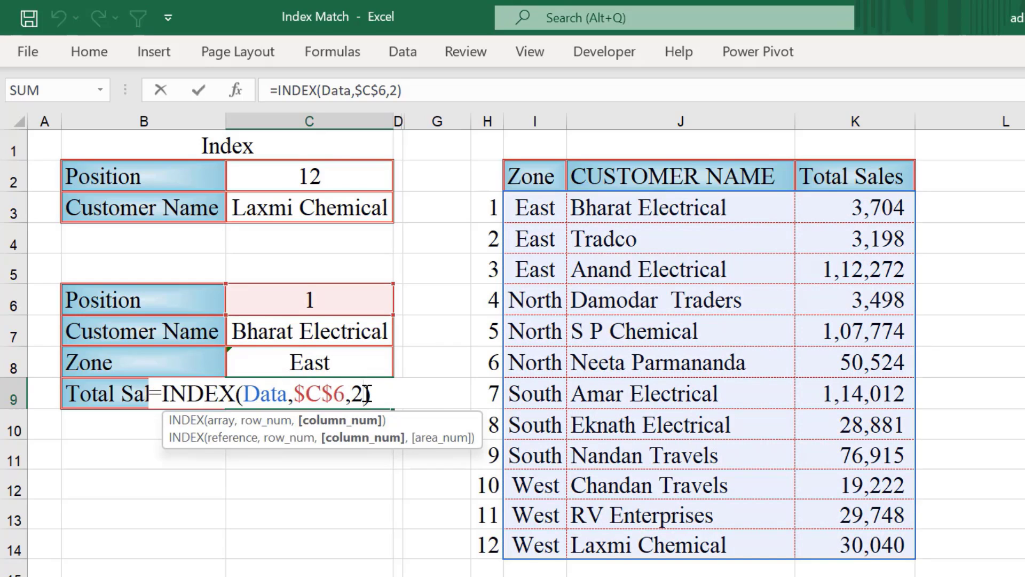
pyautogui.press('BackSpace')
pyautogui.write('3')
pyautogui.press('Return')
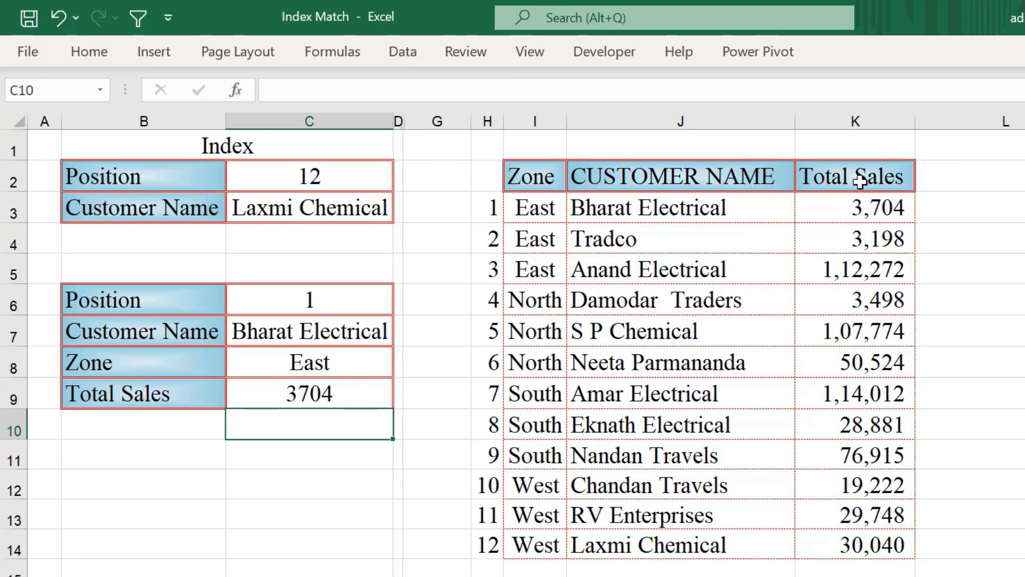
# - Test the second lookup block by setting Position cell C6 to 2 and finally to 12, comparing each with its table row
pyautogui.click(368, 307)
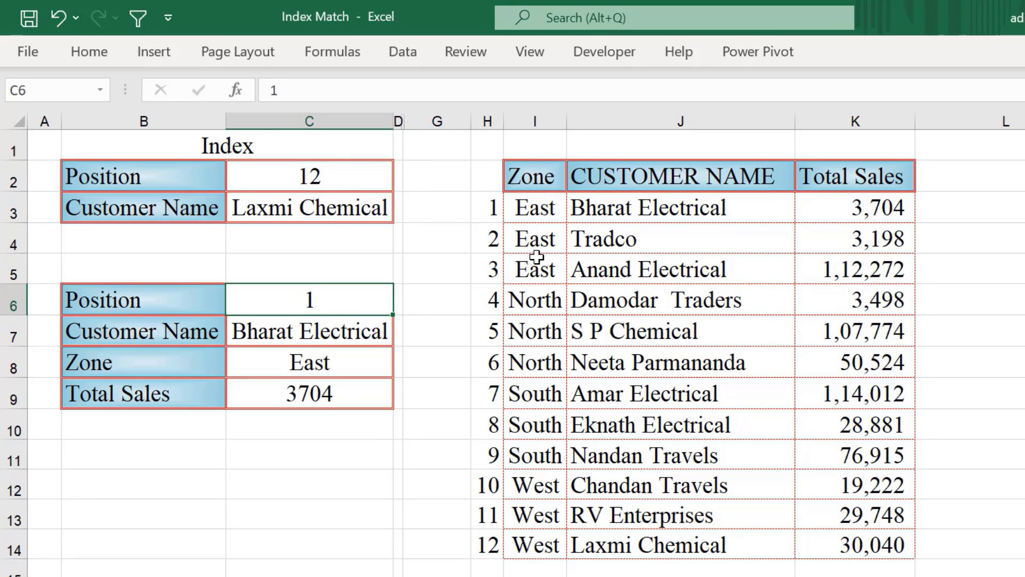
pyautogui.press('BackSpace')
pyautogui.write('2')
pyautogui.press('Return')
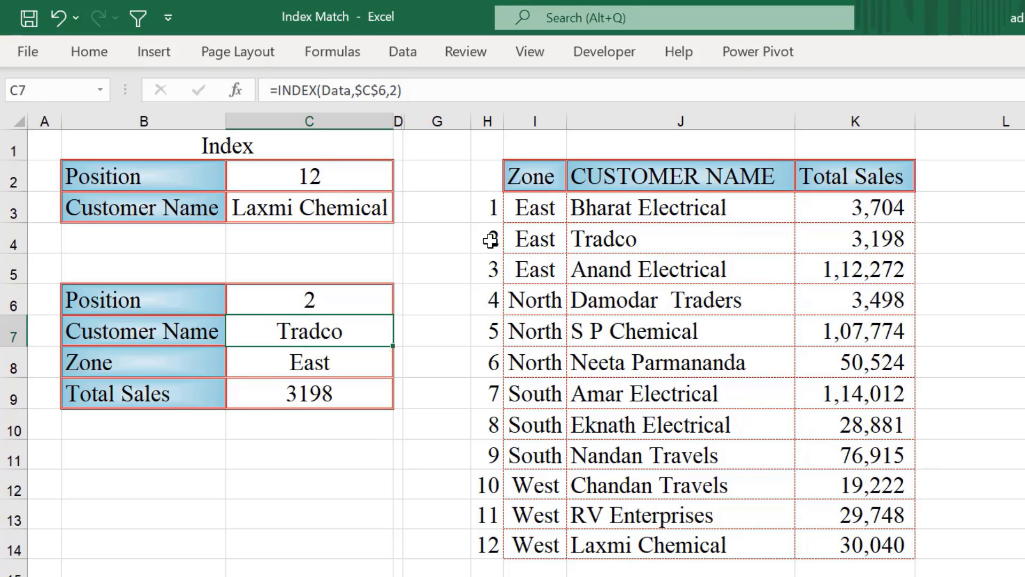
pyautogui.moveTo(487, 238); pyautogui.dragTo(835, 242)
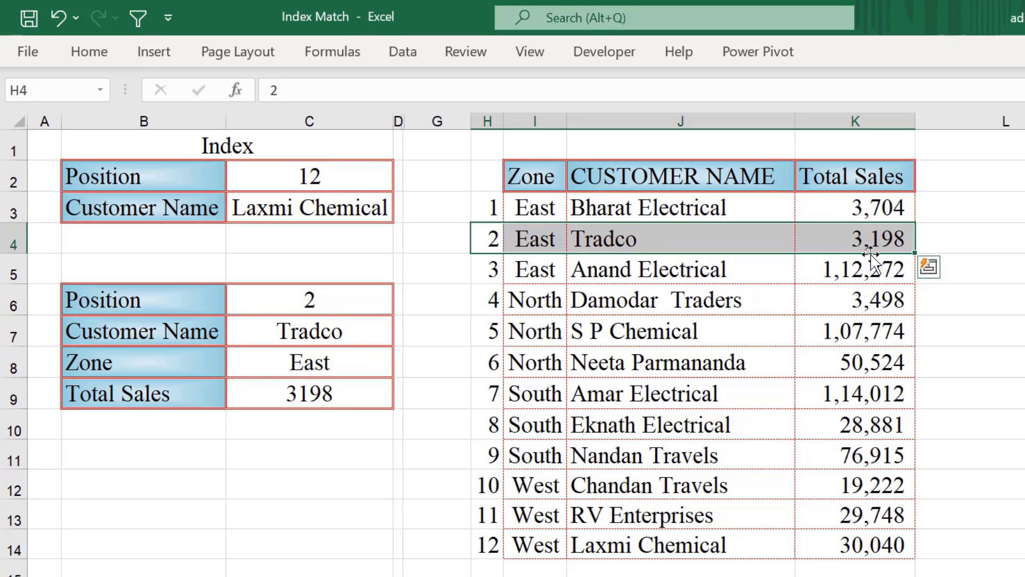
pyautogui.click(314, 306)
pyautogui.write('12')
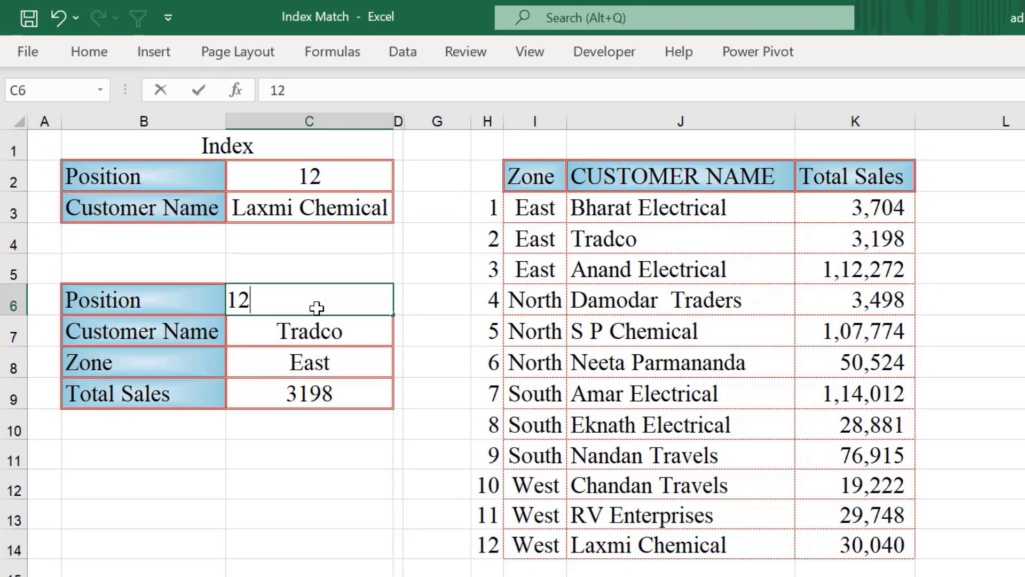
pyautogui.press('Return')
pyautogui.moveTo(488, 545); pyautogui.dragTo(856, 554)
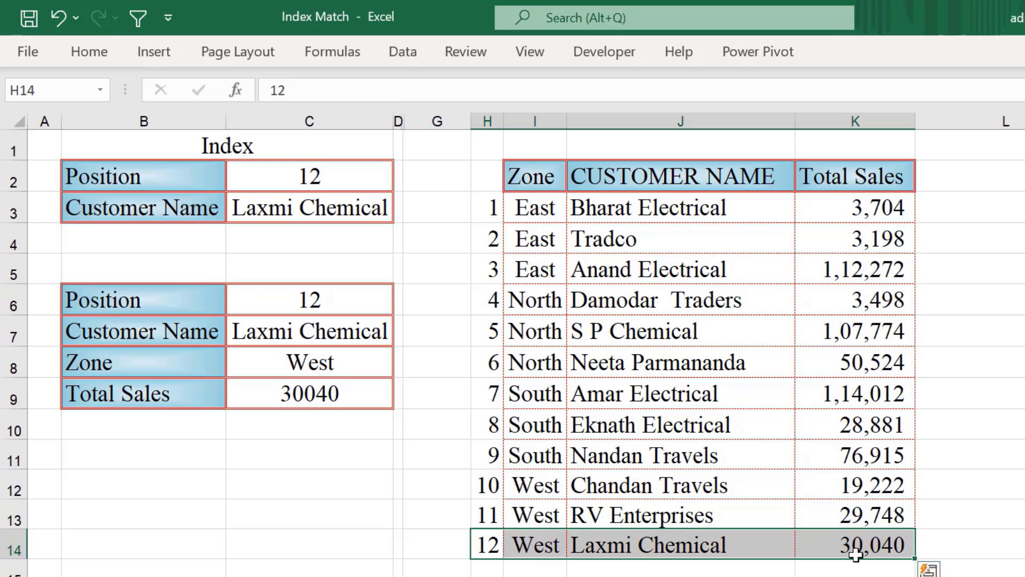
# - Compare the Customer Name formulas of the two Index blocks in C7 and C3
pyautogui.click(321, 328)
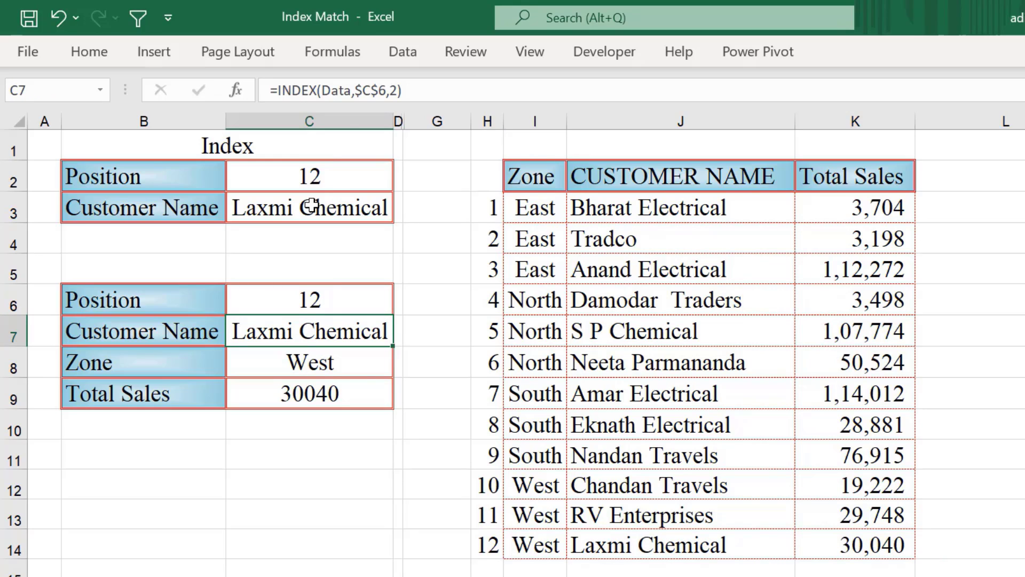
pyautogui.doubleClick(312, 205)
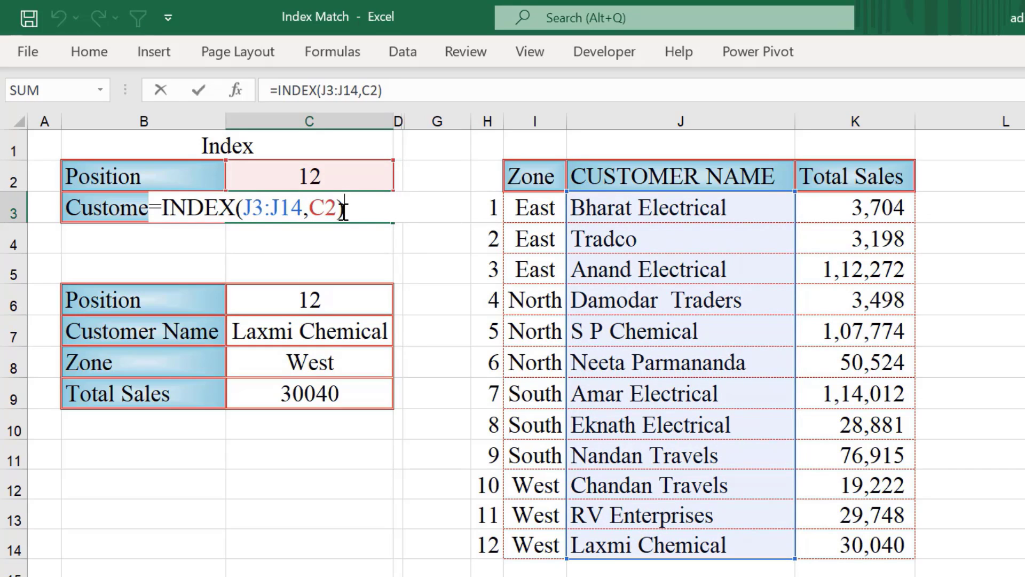
pyautogui.press('Escape')
pyautogui.doubleClick(359, 325)
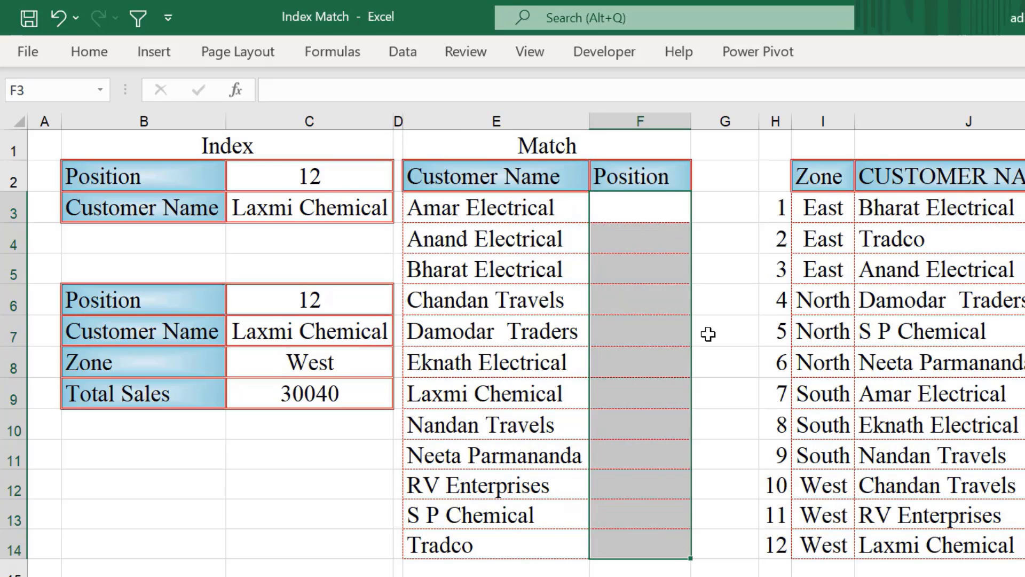
# - Examine the empty Position cells and the Customer Name list of the Match table alongside Position cell C2
pyautogui.moveTo(636, 208); pyautogui.dragTo(644, 302)
pyautogui.click(325, 176)
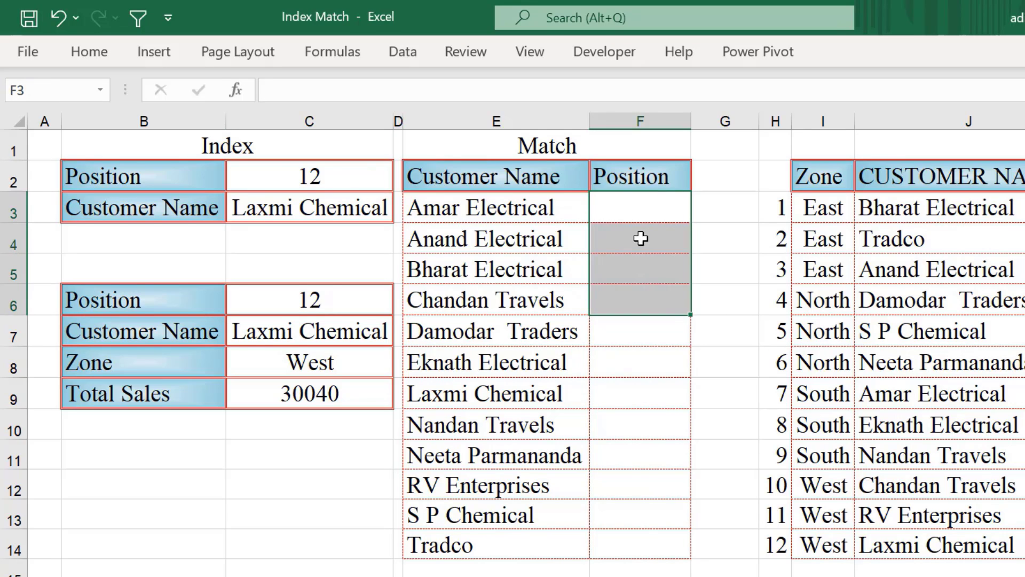
pyautogui.hotkey('shift', 'Up')
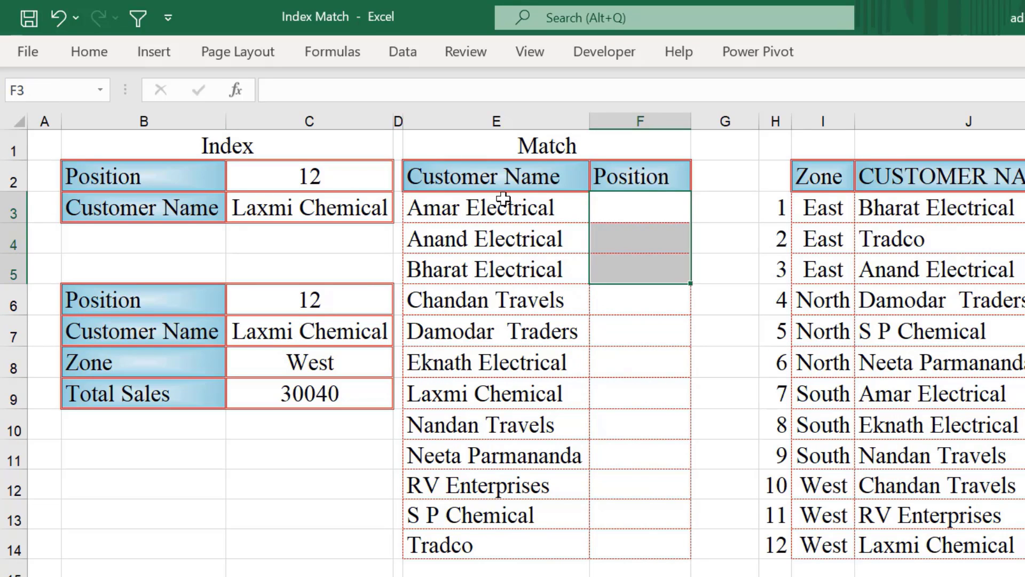
pyautogui.moveTo(503, 199); pyautogui.dragTo(521, 327)
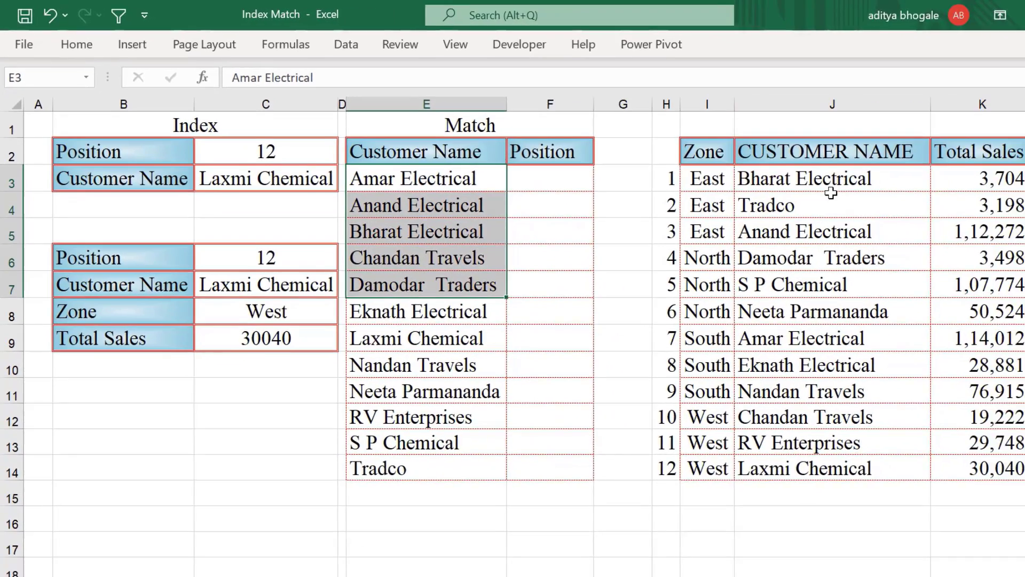
# - Start a MATCH formula in Position cell F3 with customer name cell E3 as the lookup value
pyautogui.click(959, 210)
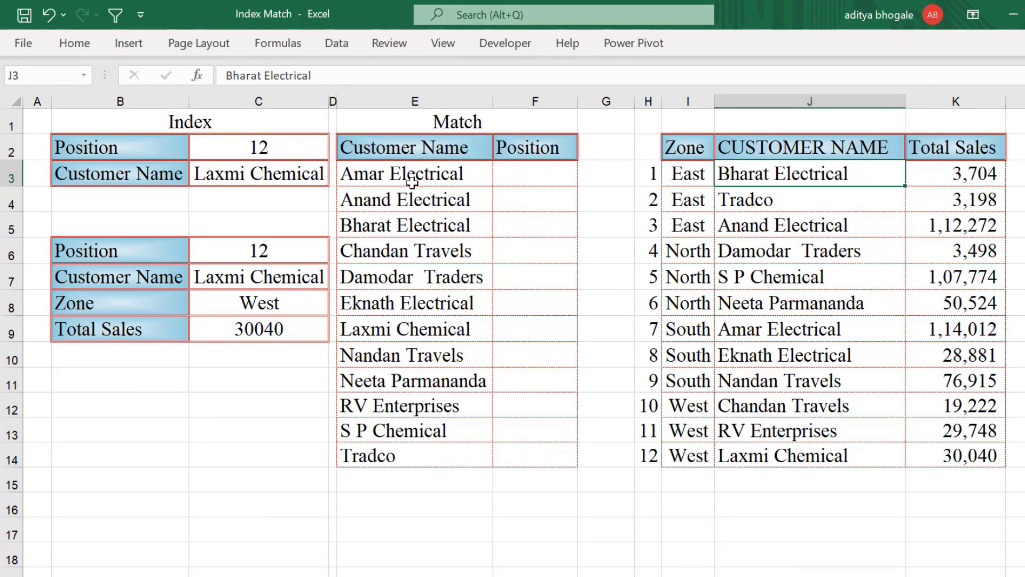
pyautogui.moveTo(411, 175); pyautogui.dragTo(430, 275)
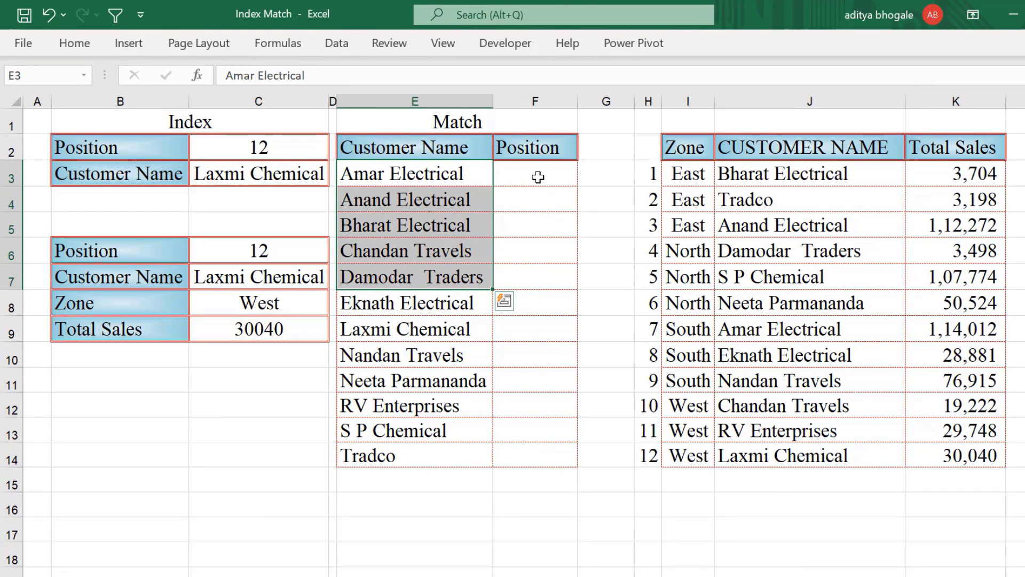
pyautogui.click(540, 174)
pyautogui.write('=')
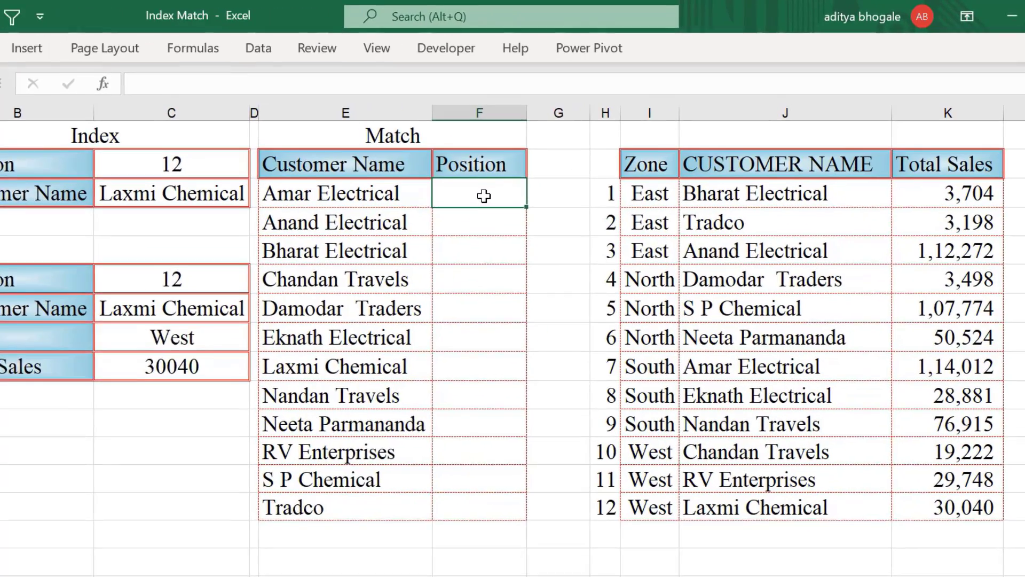
pyautogui.write('mat')
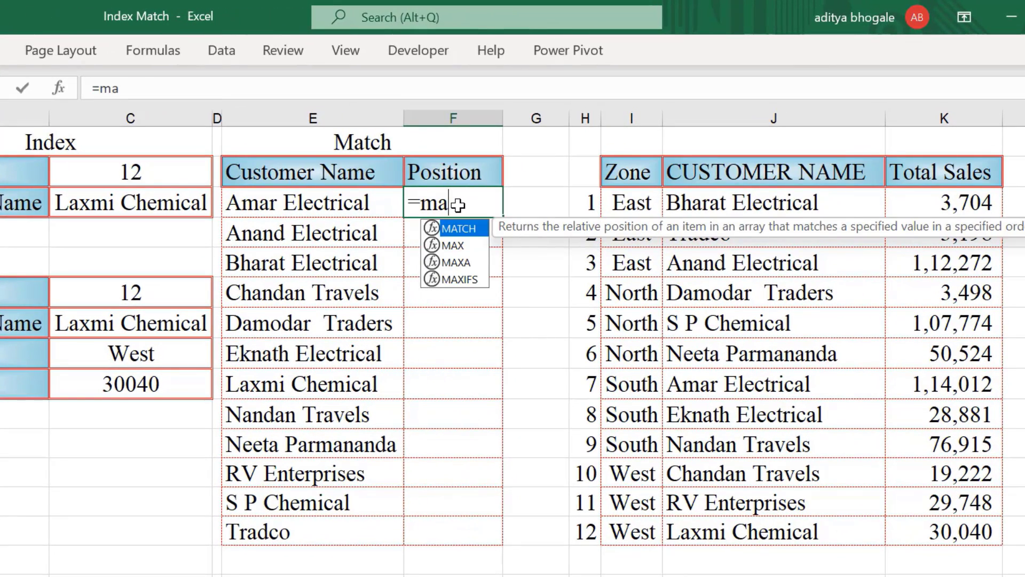
pyautogui.press('Tab')
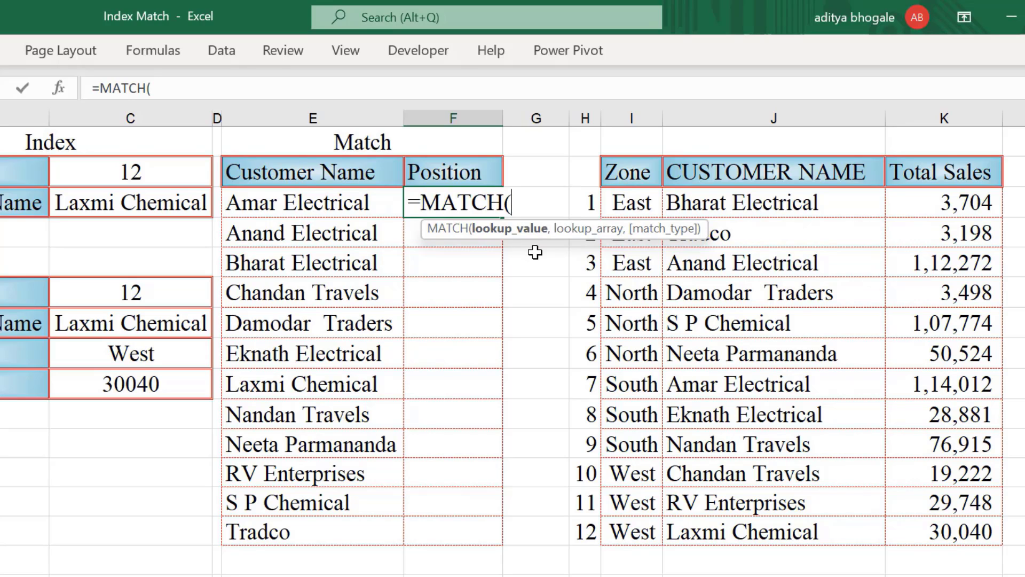
pyautogui.click(277, 205)
pyautogui.write(',')
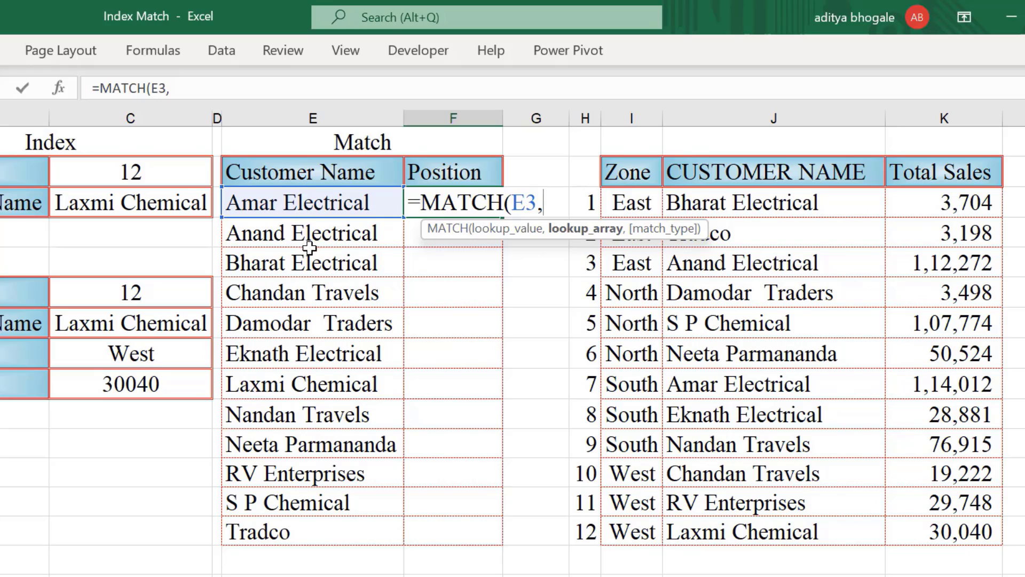
# - Complete the F3 MATCH formula with lookup array J3:J14 and match type 0 for an exact match
pyautogui.click(749, 199)
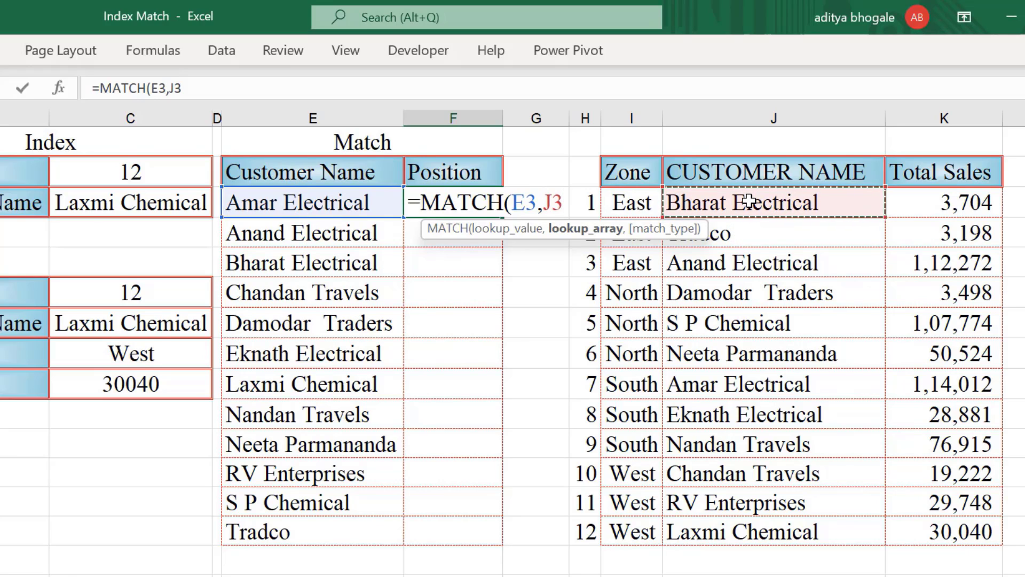
pyautogui.hotkey('ctrl', 'shift', 'Down')
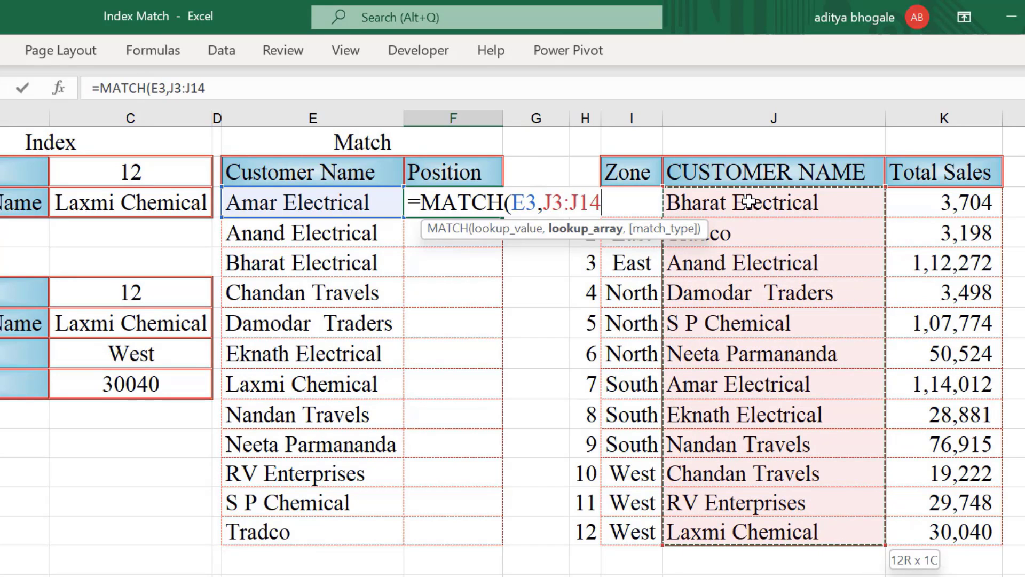
pyautogui.write(',')
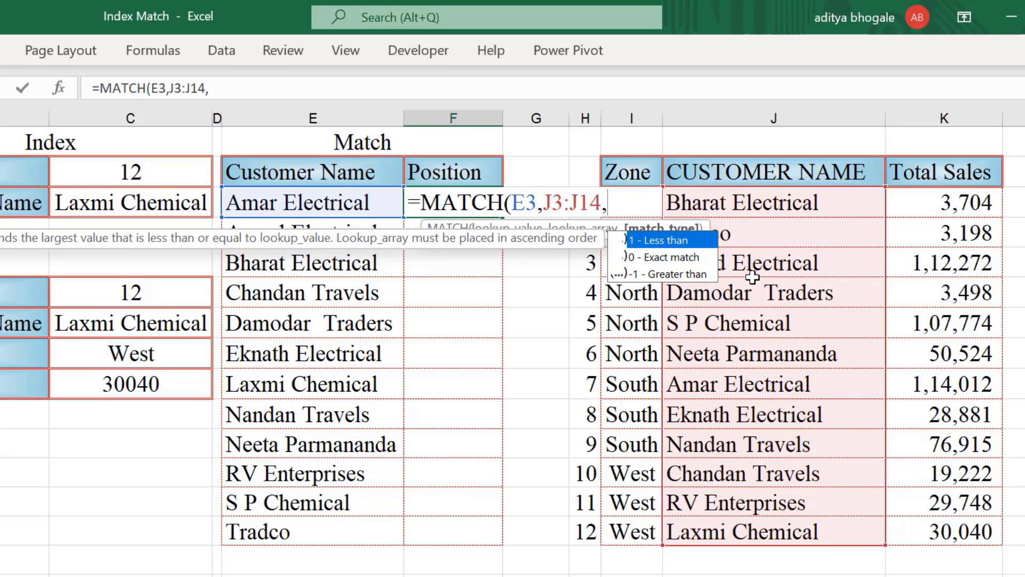
pyautogui.write('0)')
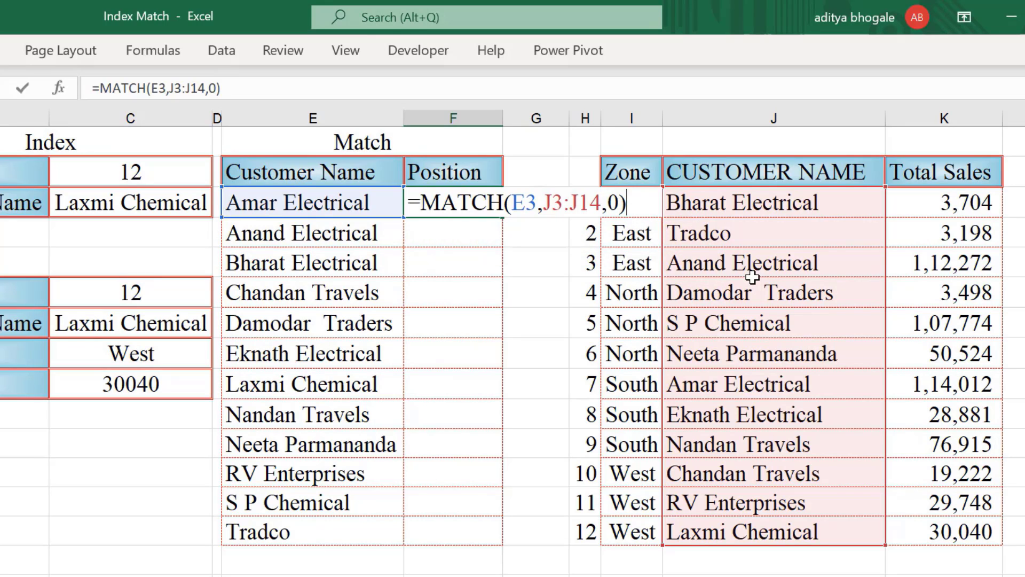
pyautogui.press('Return')
# - Copy the MATCH formula with its relative lookup range from F3 through the Position column to F14
pyautogui.click(473, 212)
pyautogui.hotkey('ctrl', 'c')
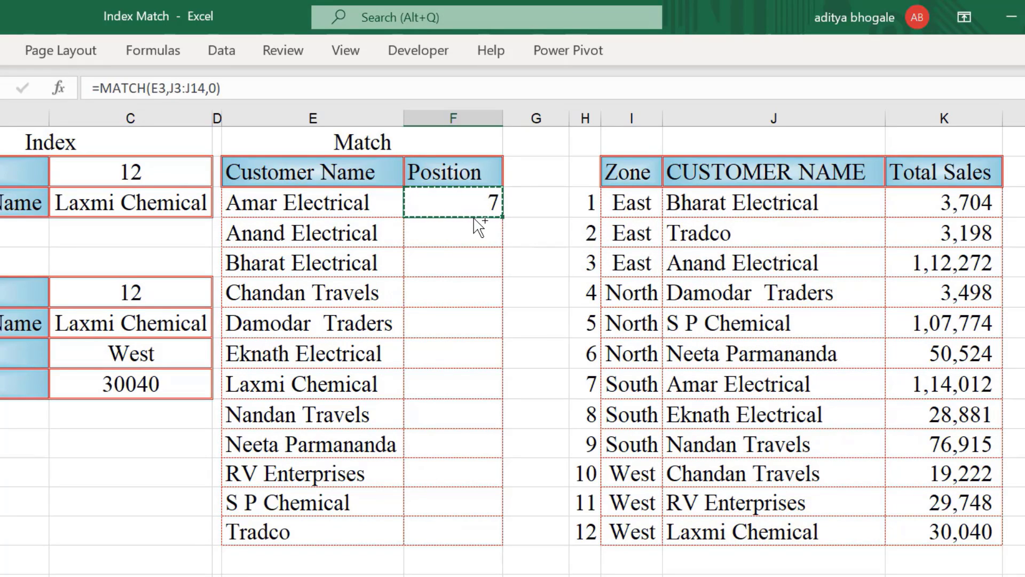
pyautogui.press('Left')
pyautogui.hotkey('ctrl', 'Down')
pyautogui.press('Right')
pyautogui.hotkey('ctrl', 'shift', 'Up')
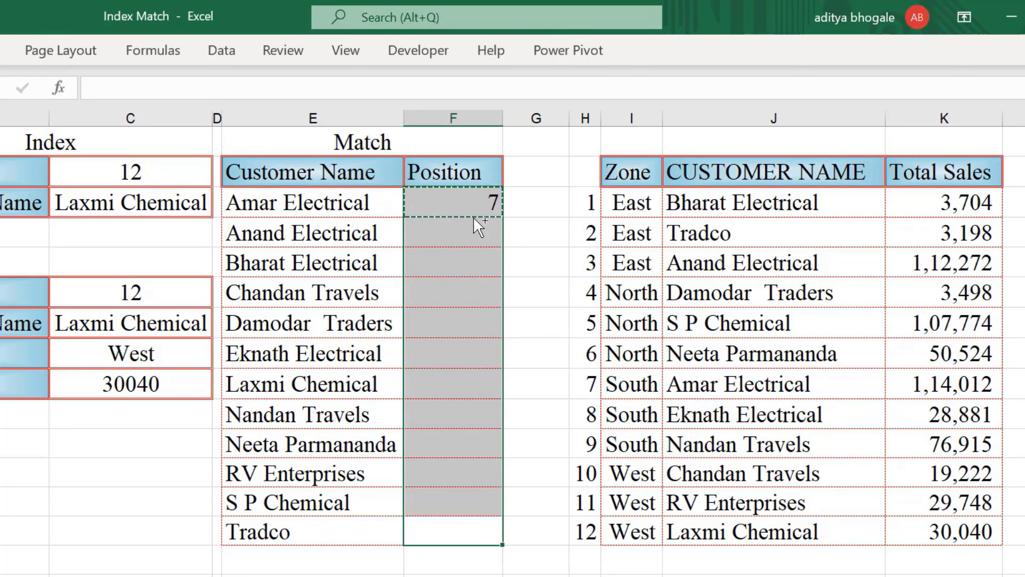
pyautogui.hotkey('ctrl', 'v')
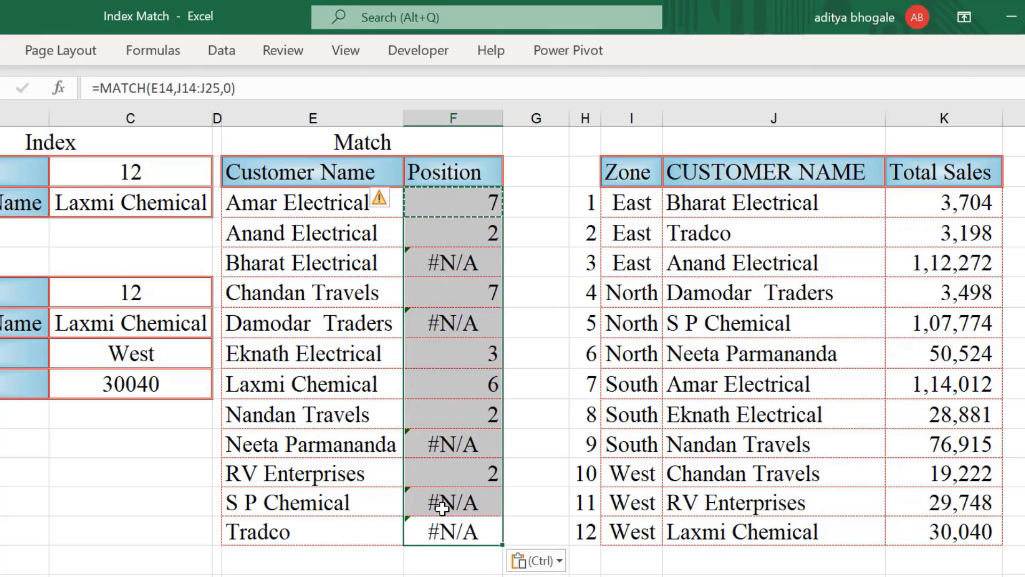
# - Inspect the lookup range used by the copied MATCH formula for Tradco in F14
pyautogui.click(442, 509)
pyautogui.click(463, 537)
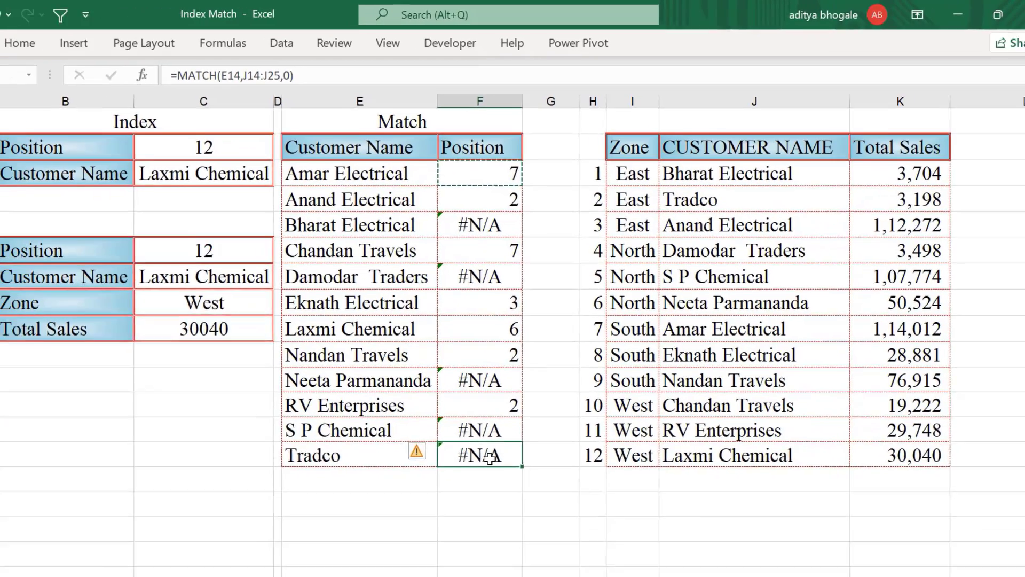
pyautogui.doubleClick(464, 535)
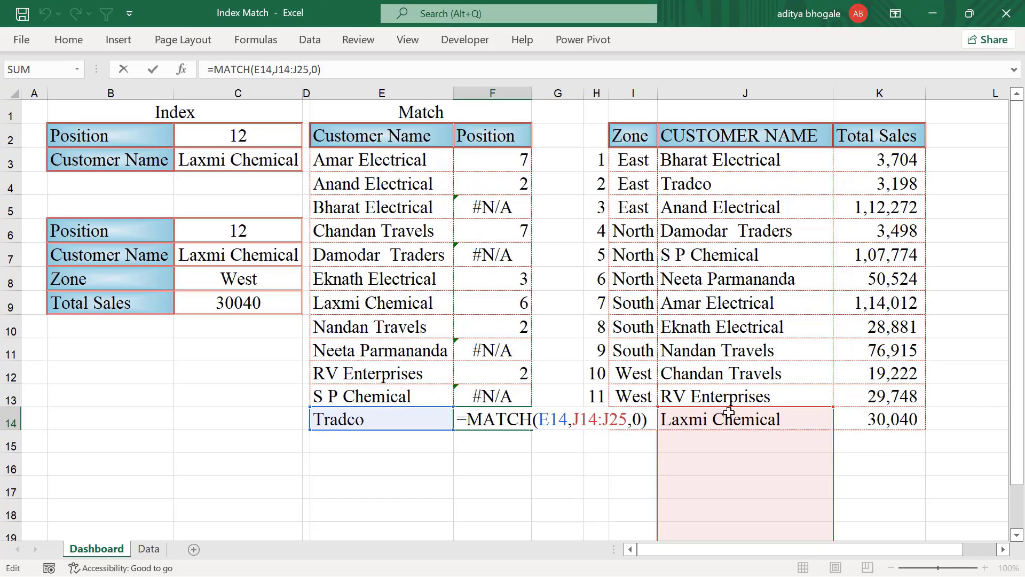
pyautogui.press('Escape')
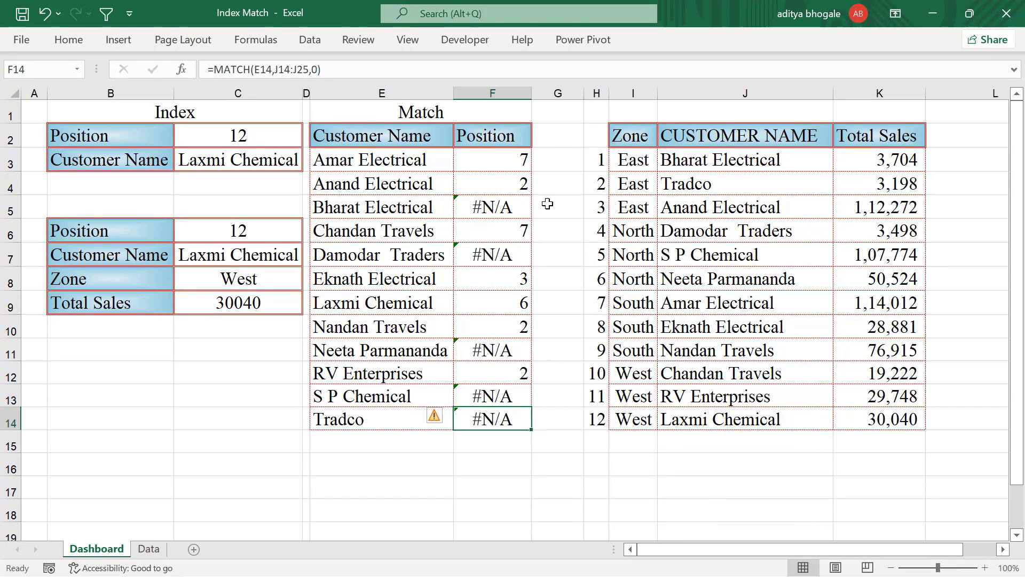
# - Make the lookup array in the F3 MATCH formula absolute as $J$3:$J$14
pyautogui.click(514, 159)
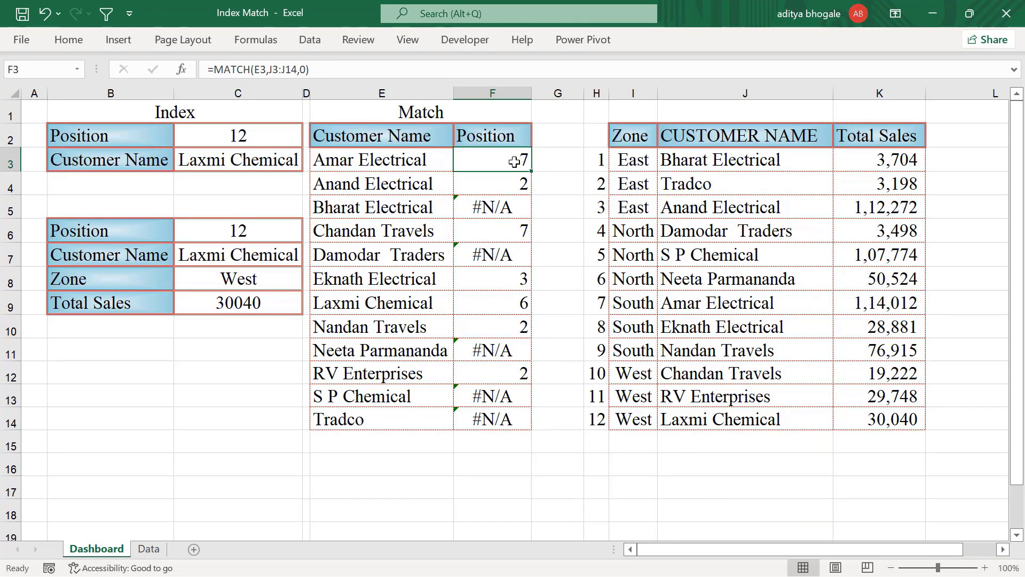
pyautogui.press('F2')
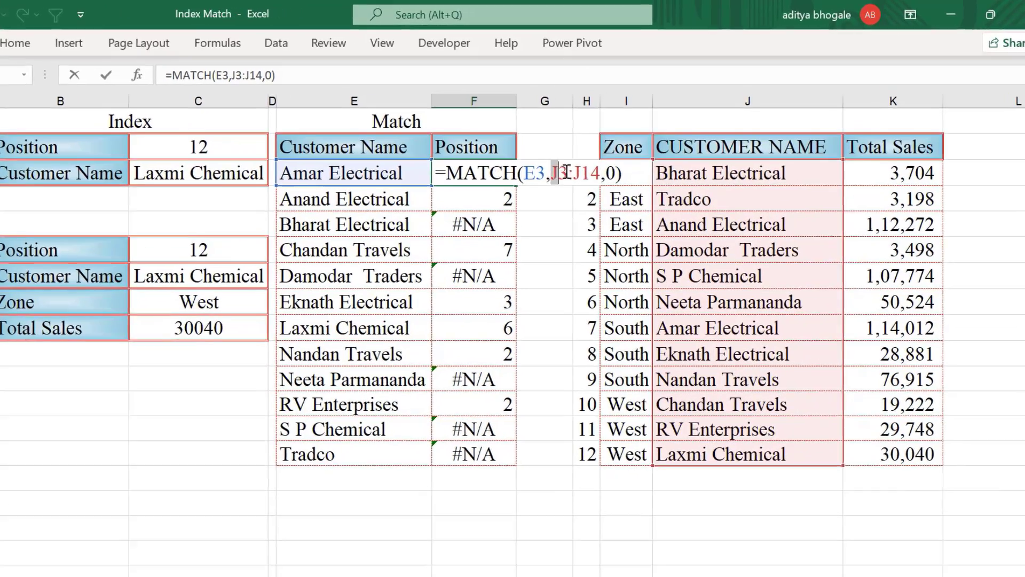
pyautogui.click(592, 159)
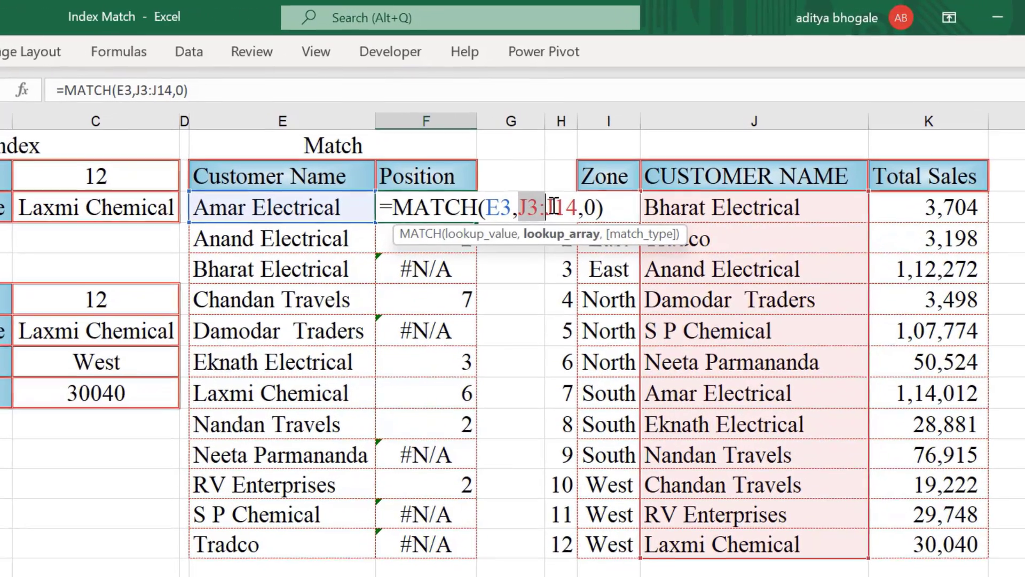
pyautogui.click(542, 236)
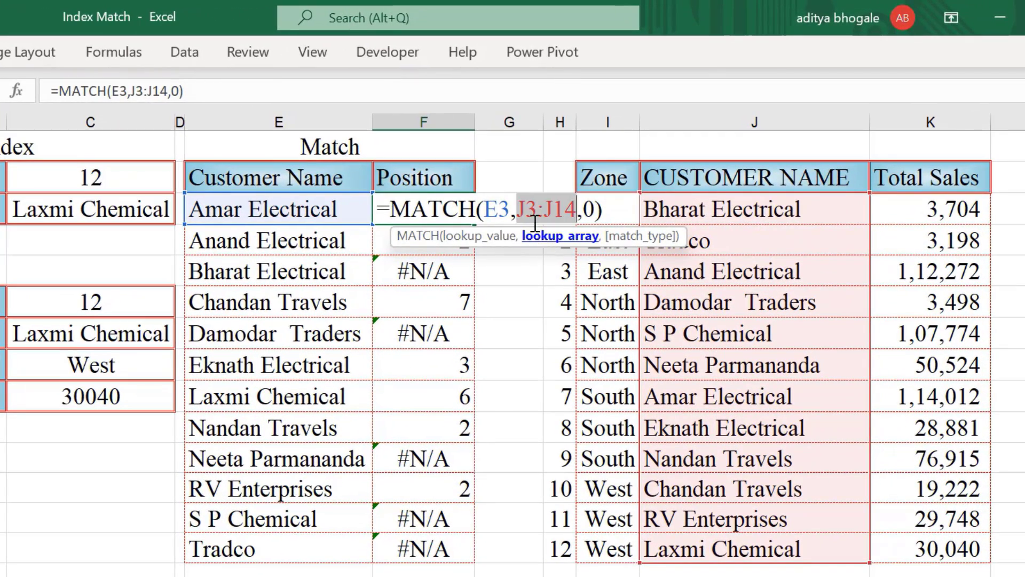
pyautogui.click(496, 239)
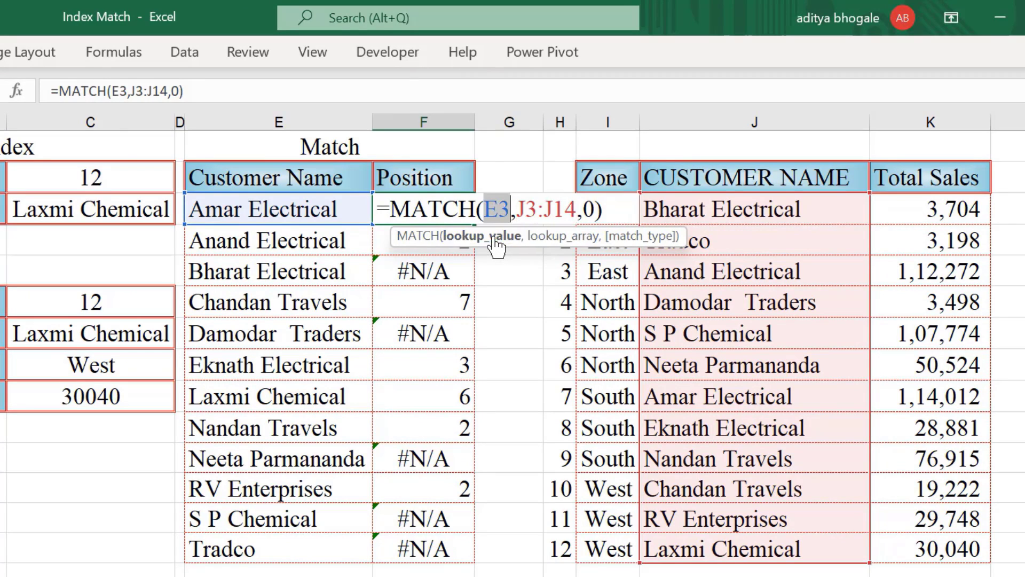
pyautogui.click(557, 238)
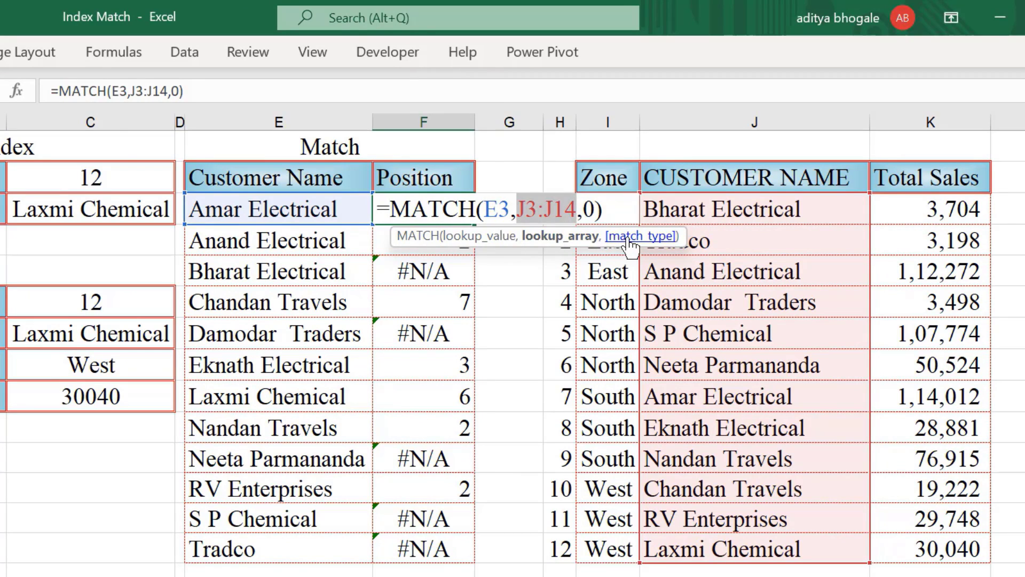
pyautogui.click(641, 236)
pyautogui.click(558, 239)
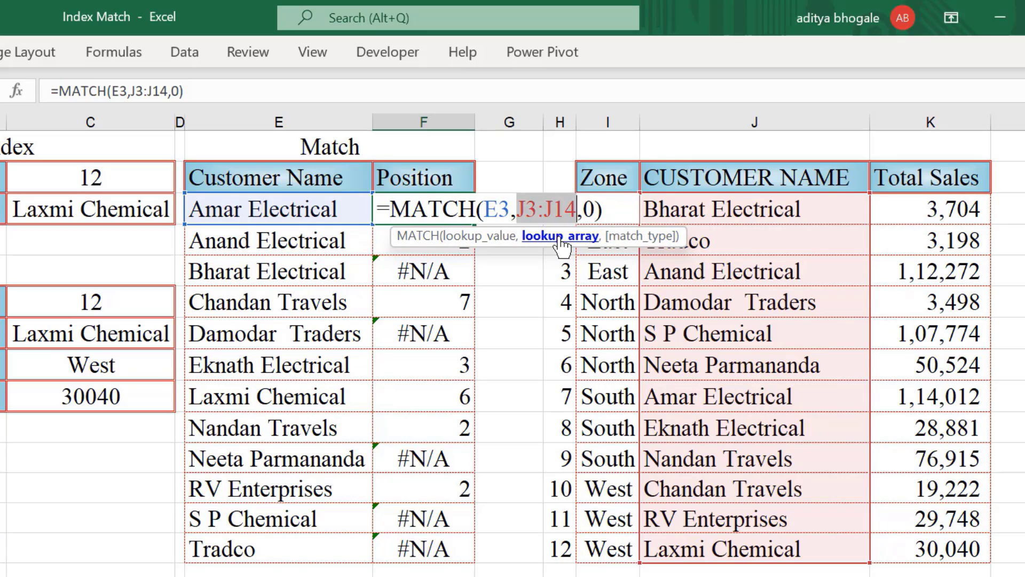
pyautogui.press('F4')
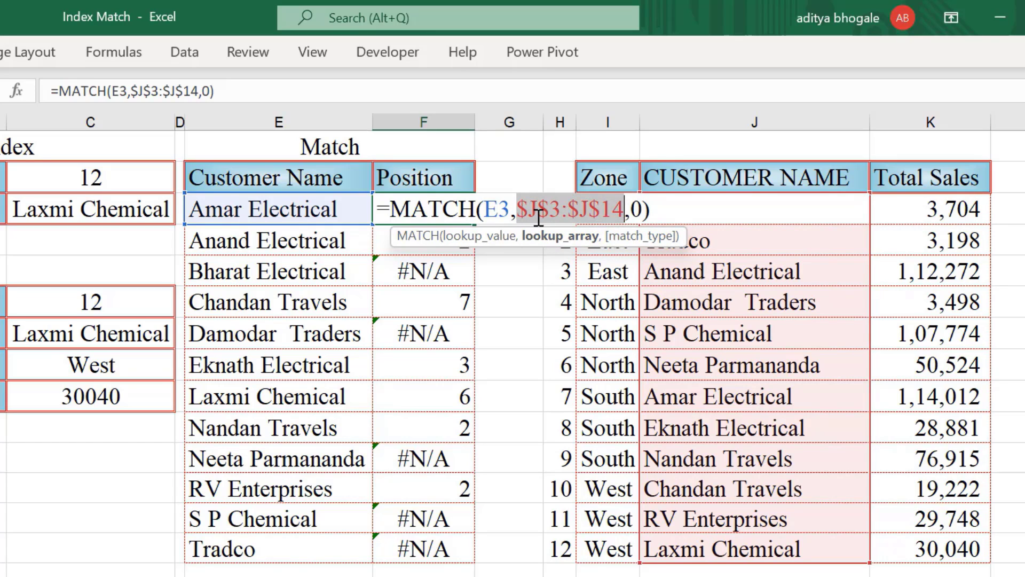
pyautogui.press('Return')
# - Copy the corrected MATCH formula from F3 over the rest of the Position column down to F14
pyautogui.press('Up')
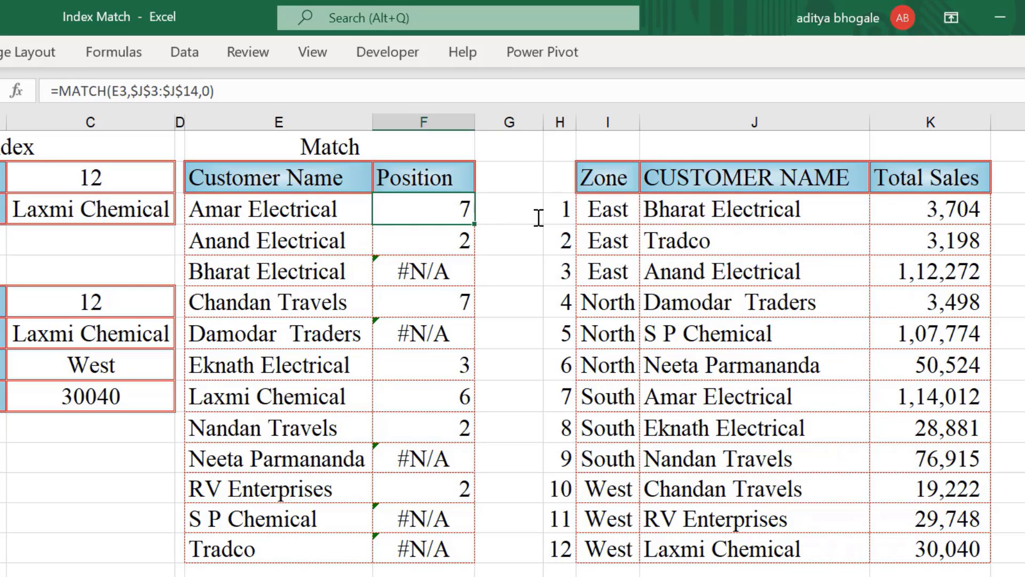
pyautogui.hotkey('ctrl', 'c')
pyautogui.hotkey('ctrl', 'shift', 'Down')
pyautogui.hotkey('ctrl', 'v')
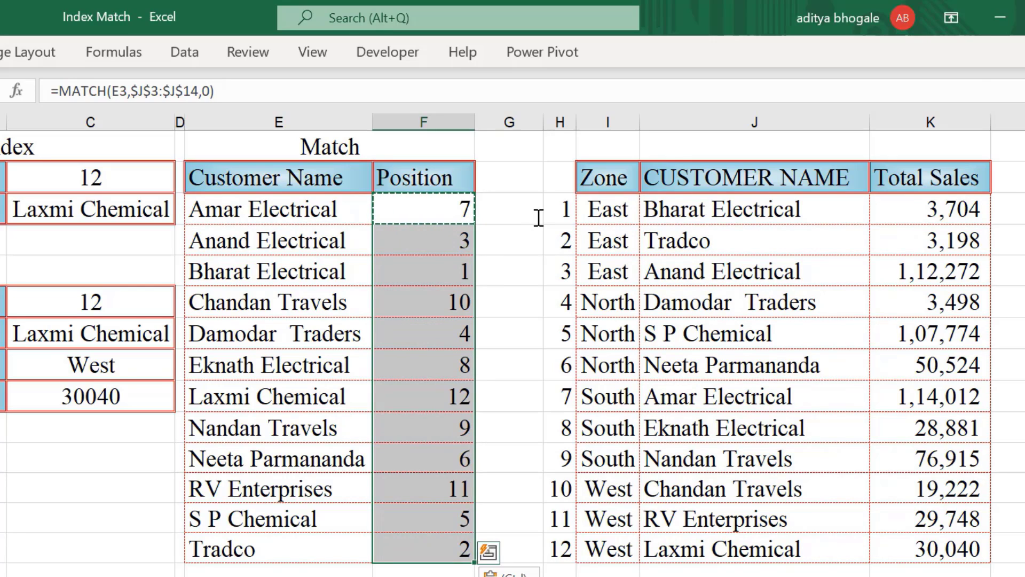
# - Check that the MATCH formula in F14 refers to the locked range $J$3:$J$14
pyautogui.click(401, 546)
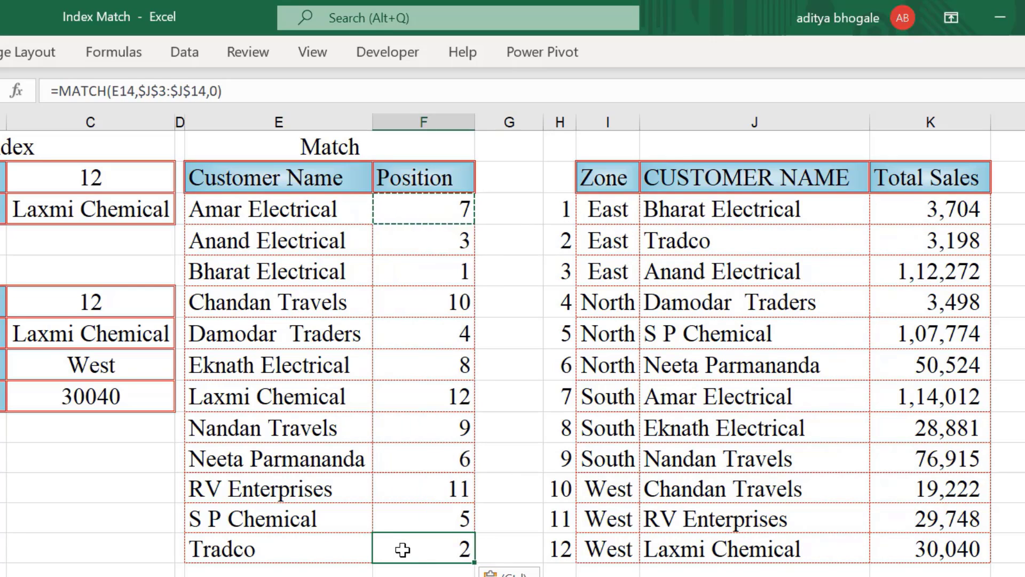
pyautogui.doubleClick(402, 548)
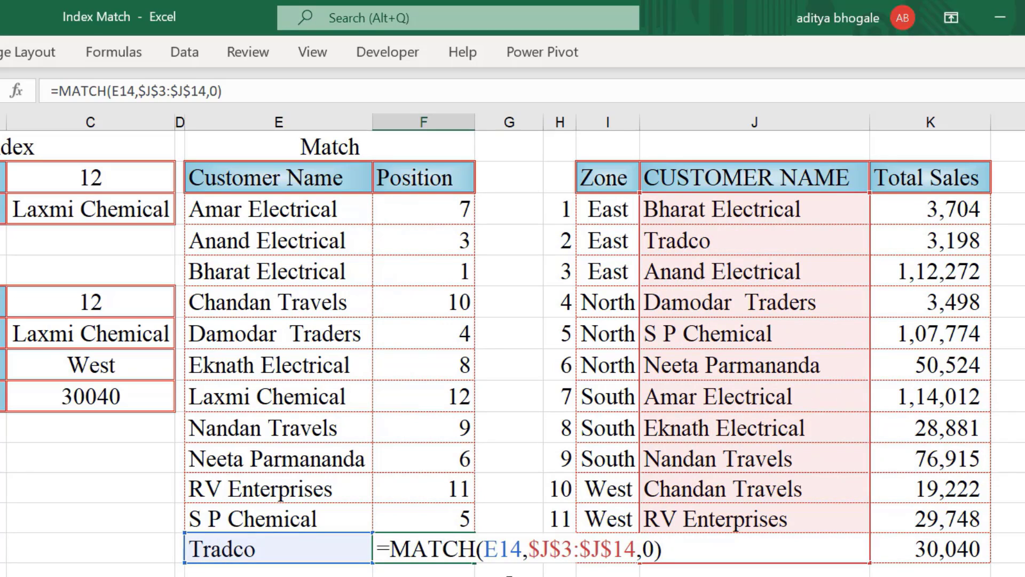
pyautogui.press('Escape')
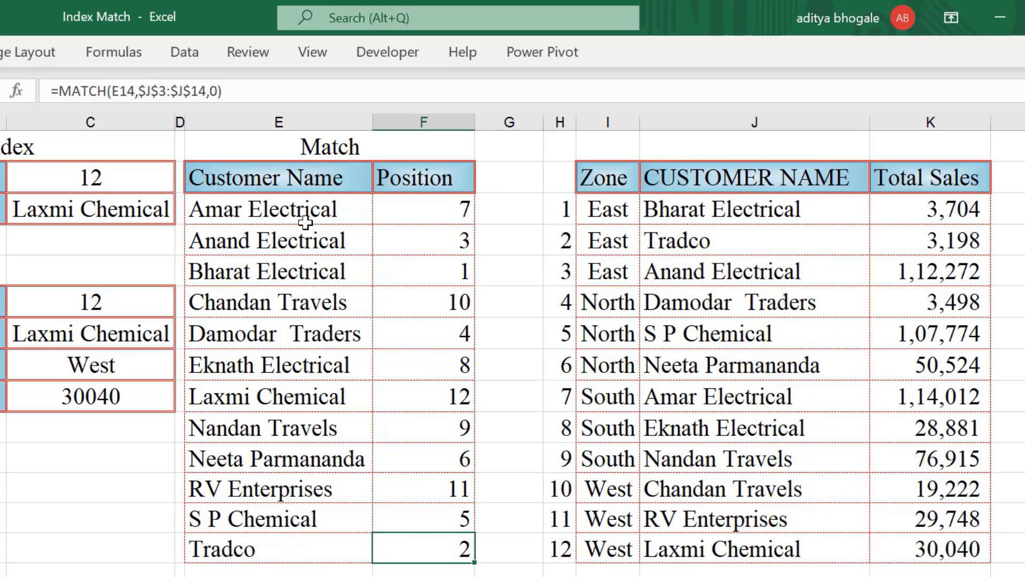
# - Compare the Match table positions of Amar Electrical, Chandan Travels and Tradco with their numbered rows in the sales table
pyautogui.moveTo(297, 212); pyautogui.dragTo(403, 209)
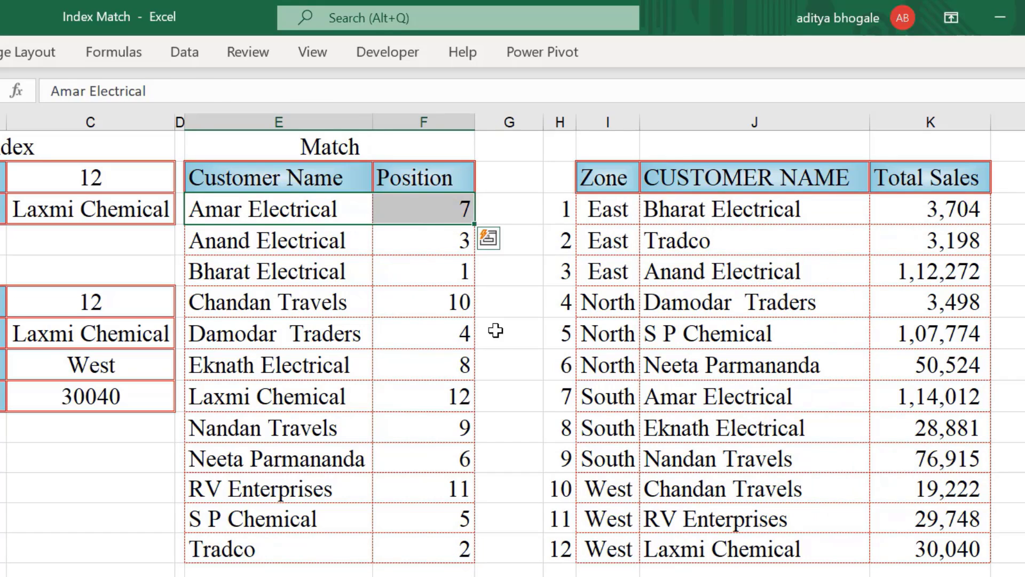
pyautogui.click(567, 395)
pyautogui.moveTo(594, 394); pyautogui.dragTo(908, 398)
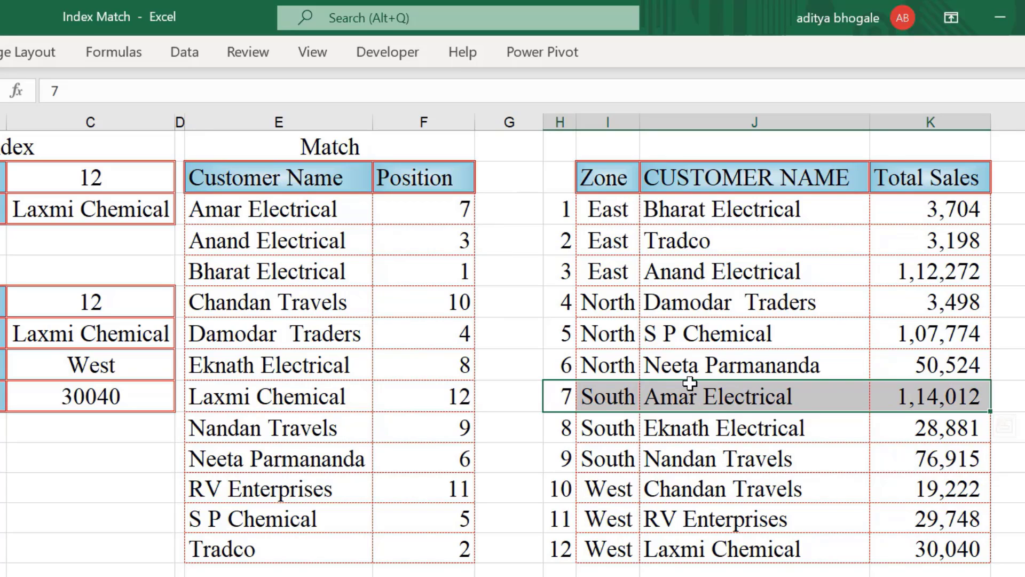
pyautogui.moveTo(291, 302); pyautogui.dragTo(453, 302)
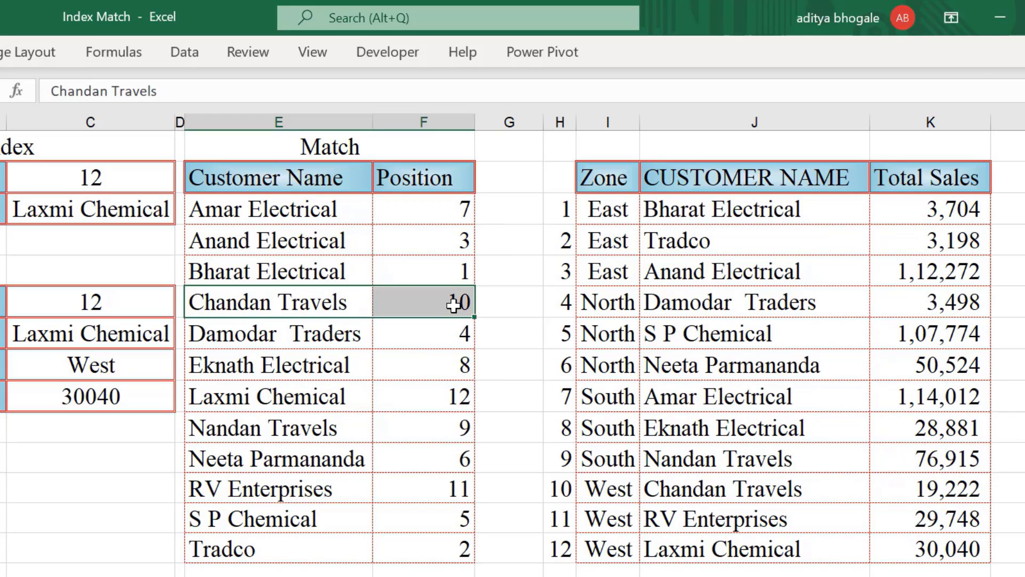
pyautogui.click(699, 490)
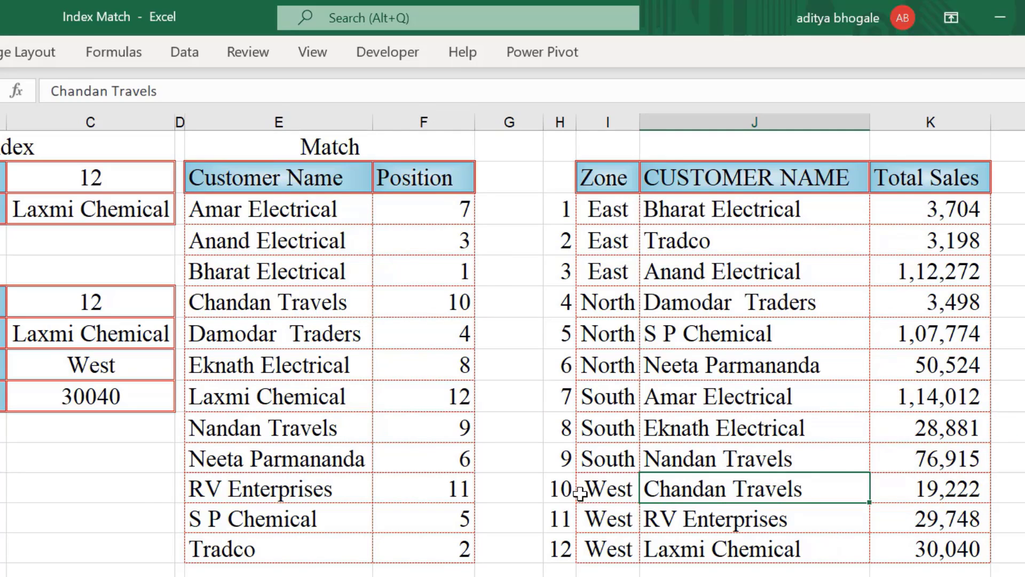
pyautogui.moveTo(572, 490); pyautogui.dragTo(864, 486)
pyautogui.moveTo(229, 546); pyautogui.dragTo(526, 545)
pyautogui.click(667, 241)
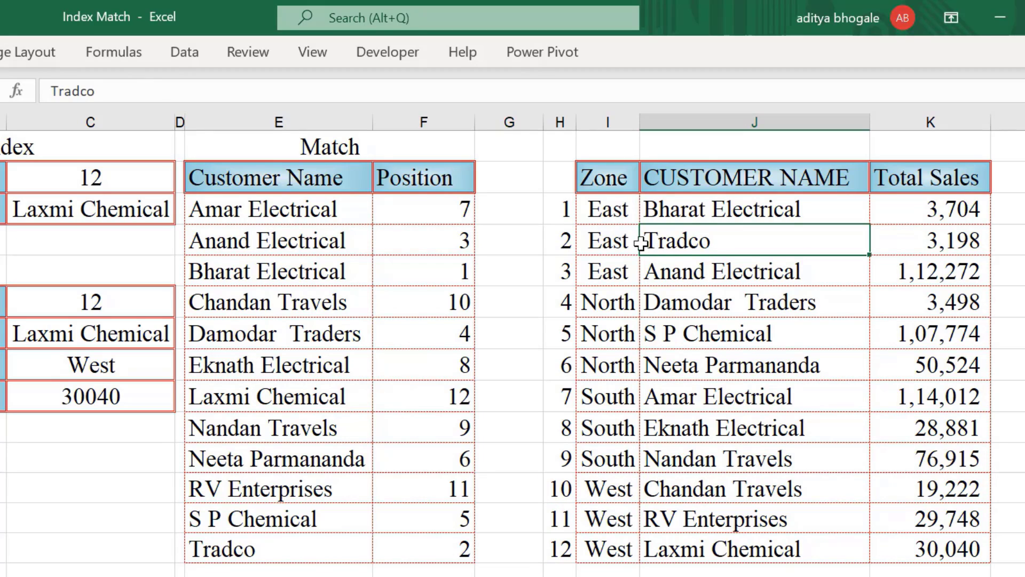
# - Inspect the lookup value and lookup array arguments of the MATCH formula in F3
pyautogui.doubleClick(419, 199)
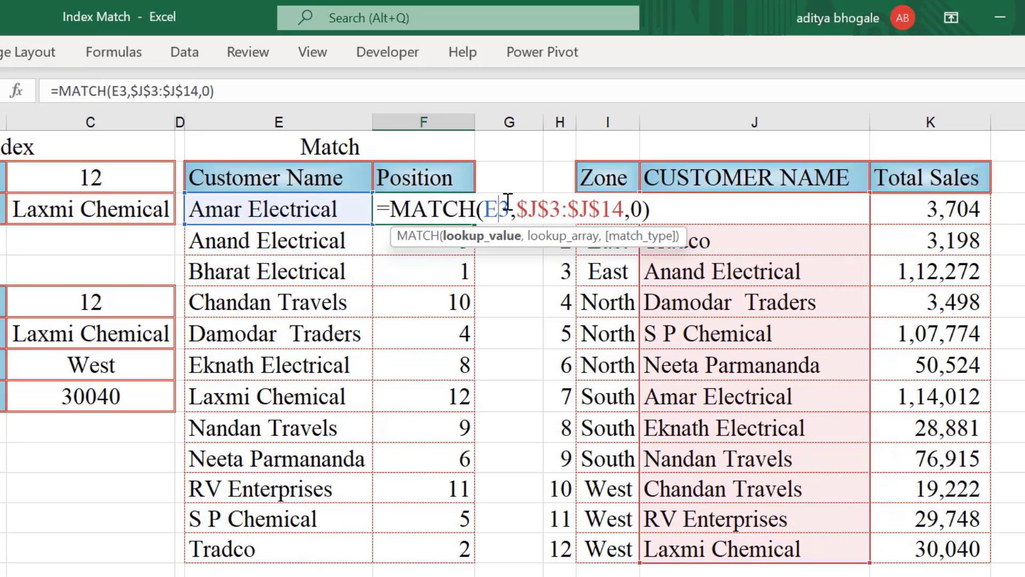
pyautogui.click(499, 236)
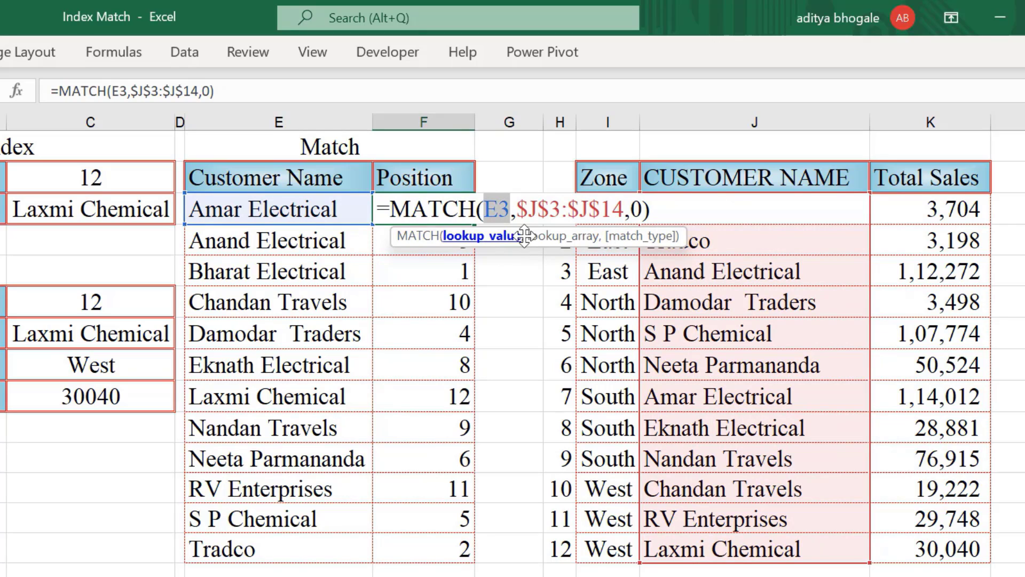
pyautogui.click(558, 241)
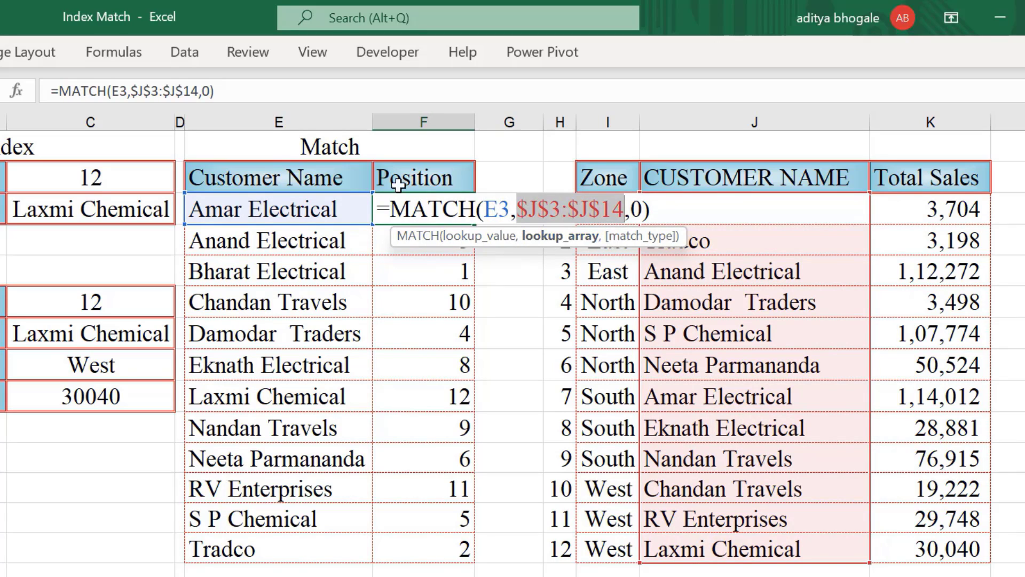
# - Copy the Zone header of the sales table and paste it as a value into E3
pyautogui.moveTo(606, 176); pyautogui.dragTo(904, 175)
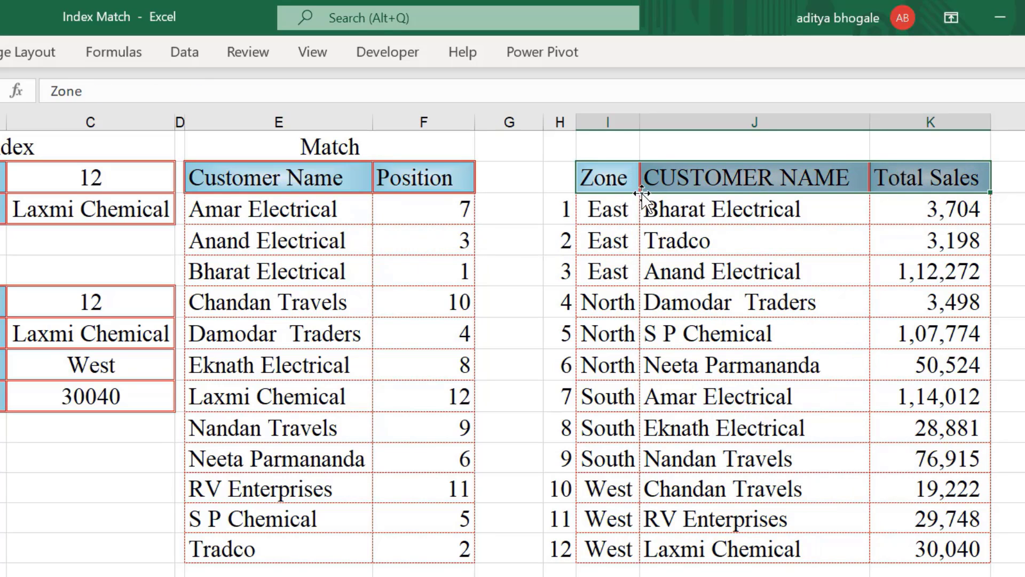
pyautogui.click(626, 176)
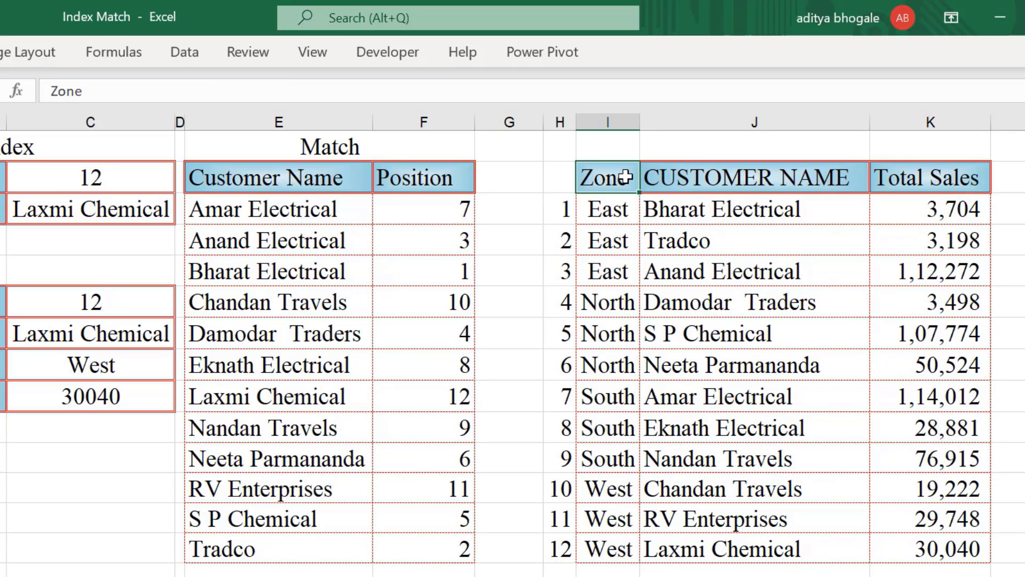
pyautogui.hotkey('ctrl', 'c')
pyautogui.click(261, 211)
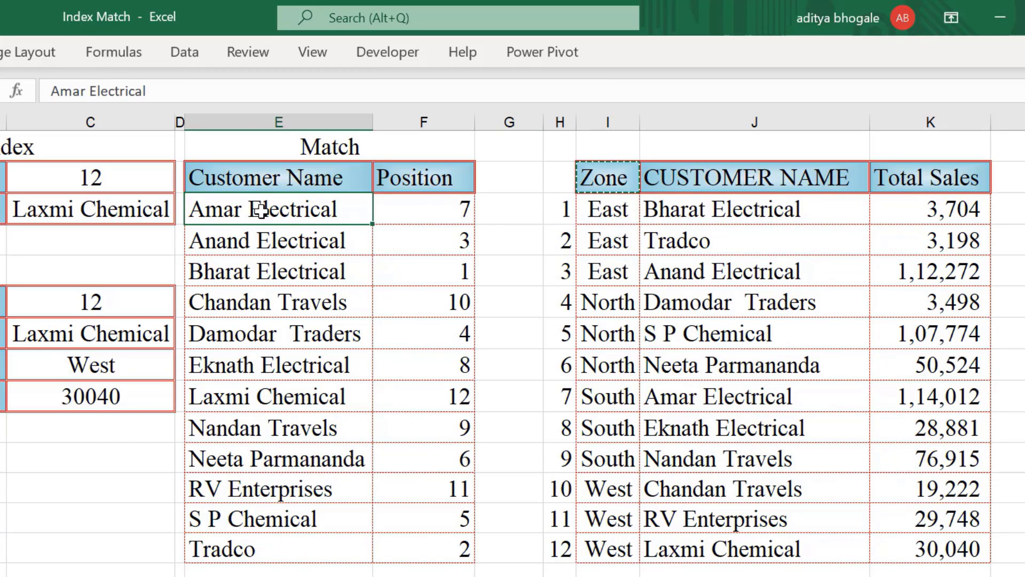
pyautogui.hotkey('ctrl', 'alt', 'v')
pyautogui.press('v')
pyautogui.press('Return')
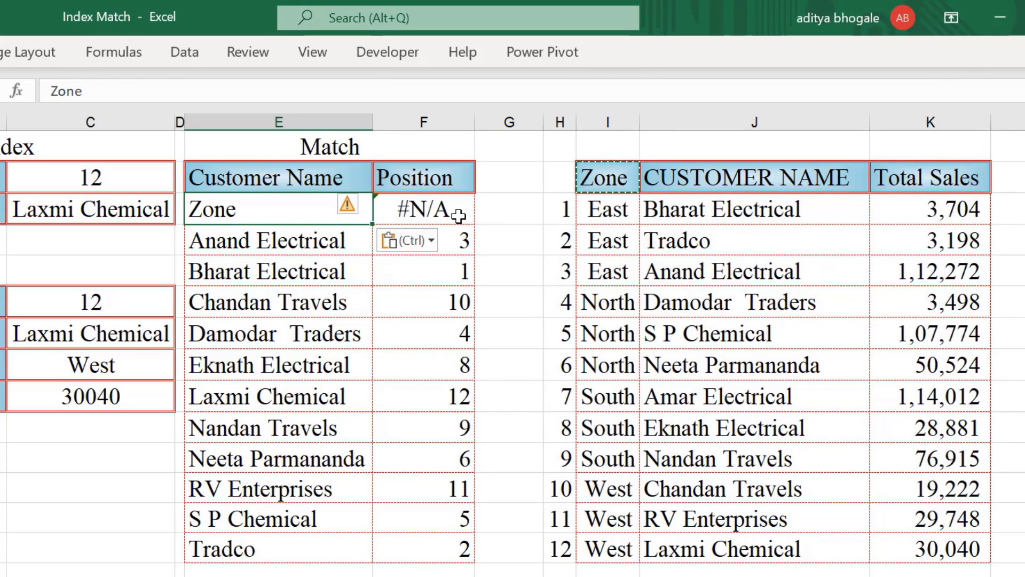
# - Enter =MATCH(E3,I2:K2,0) in F3 to find the position of E3 within the sales table's header row
pyautogui.click(459, 216)
pyautogui.write('=mat')
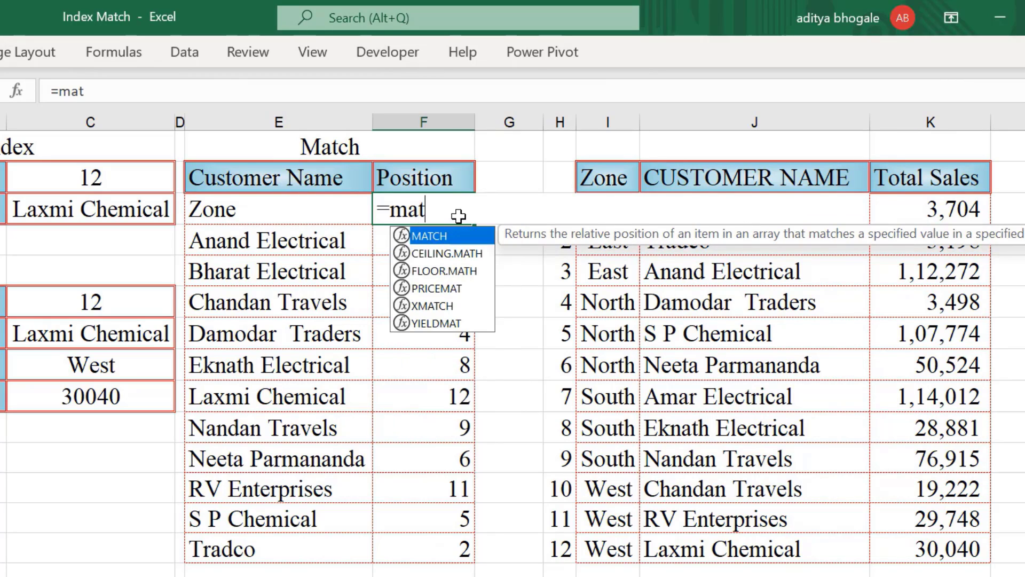
pyautogui.press('Tab')
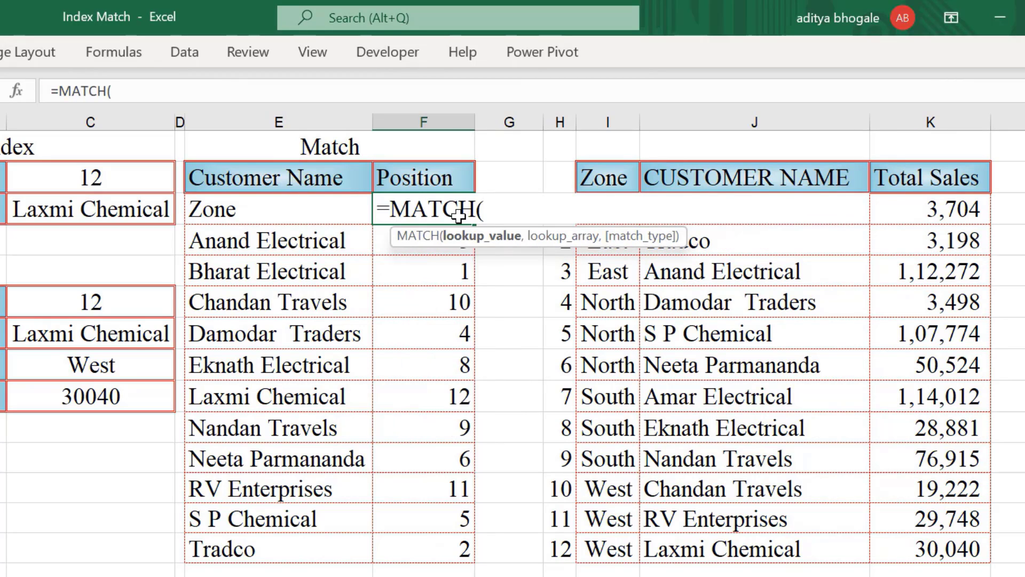
pyautogui.click(224, 208)
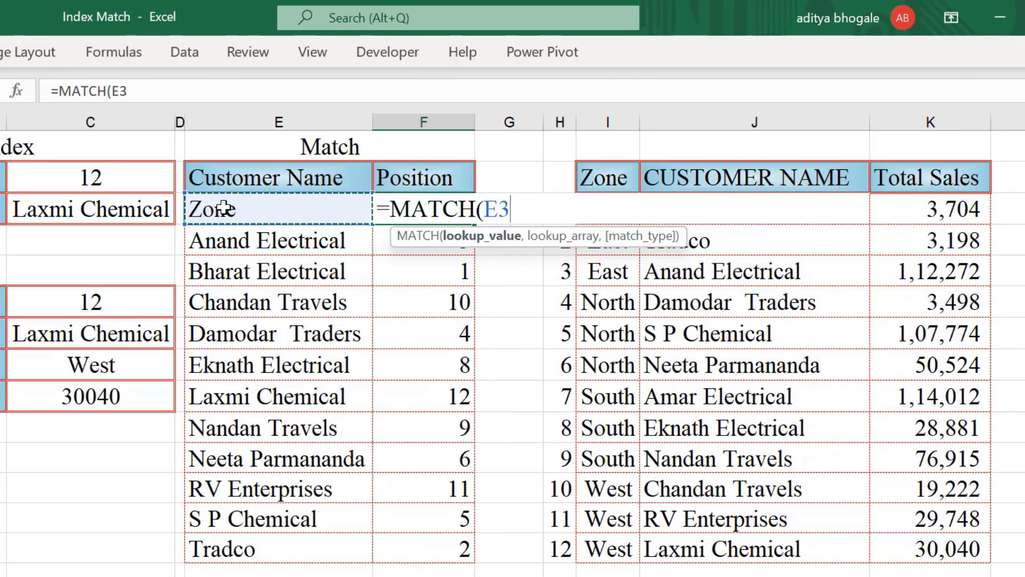
pyautogui.write(',')
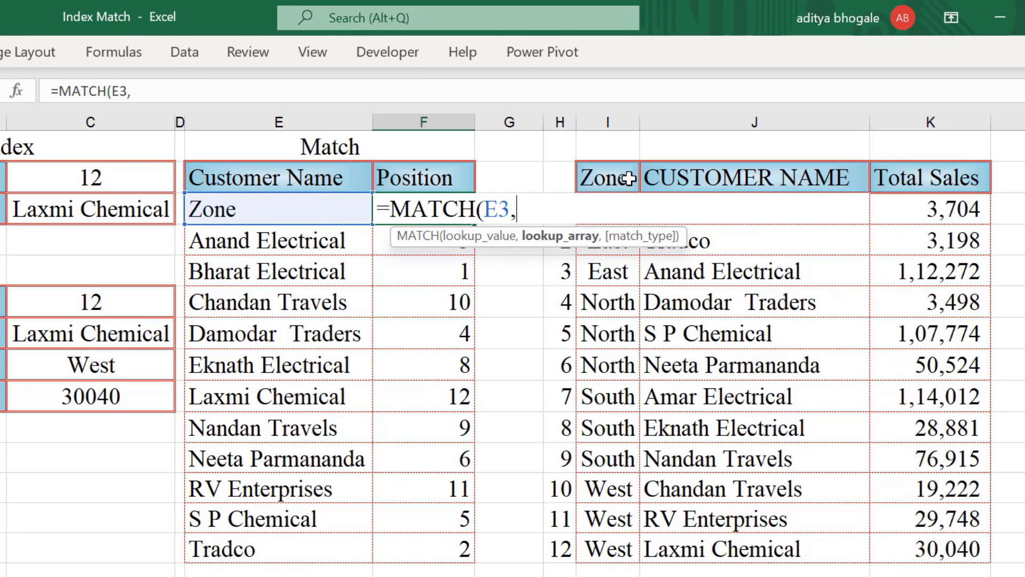
pyautogui.moveTo(617, 176); pyautogui.dragTo(918, 174)
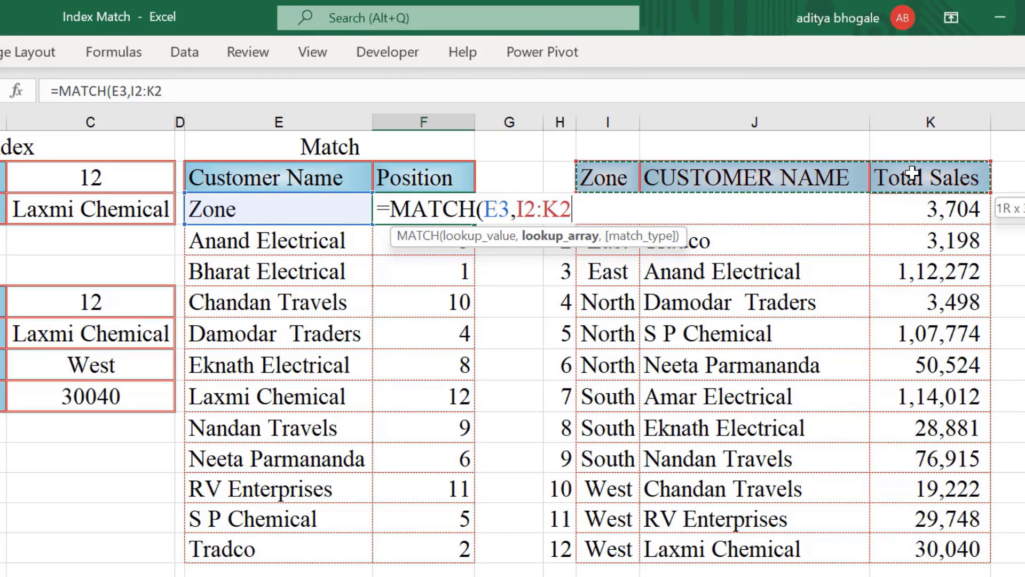
pyautogui.write(',')
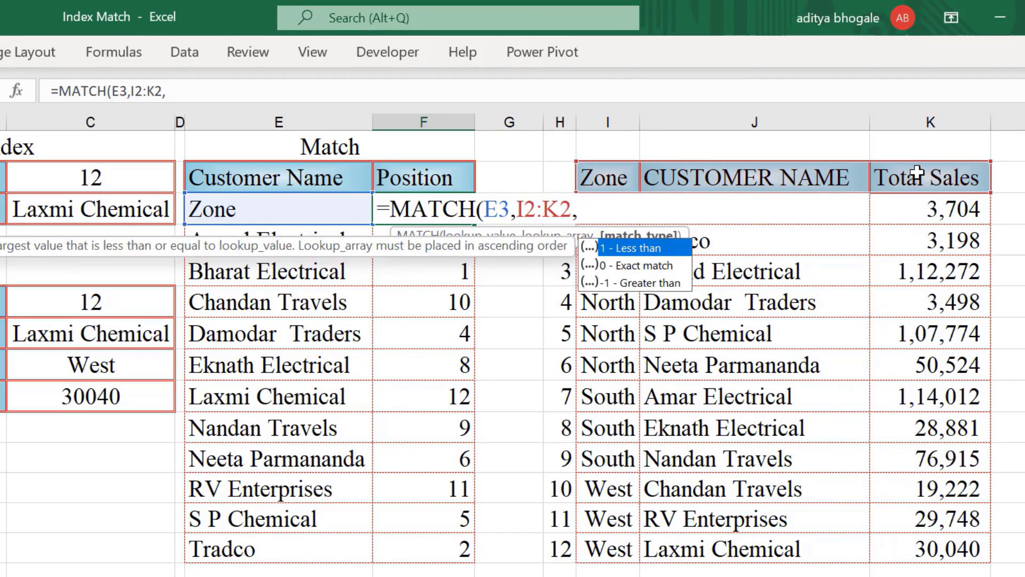
pyautogui.write('0)')
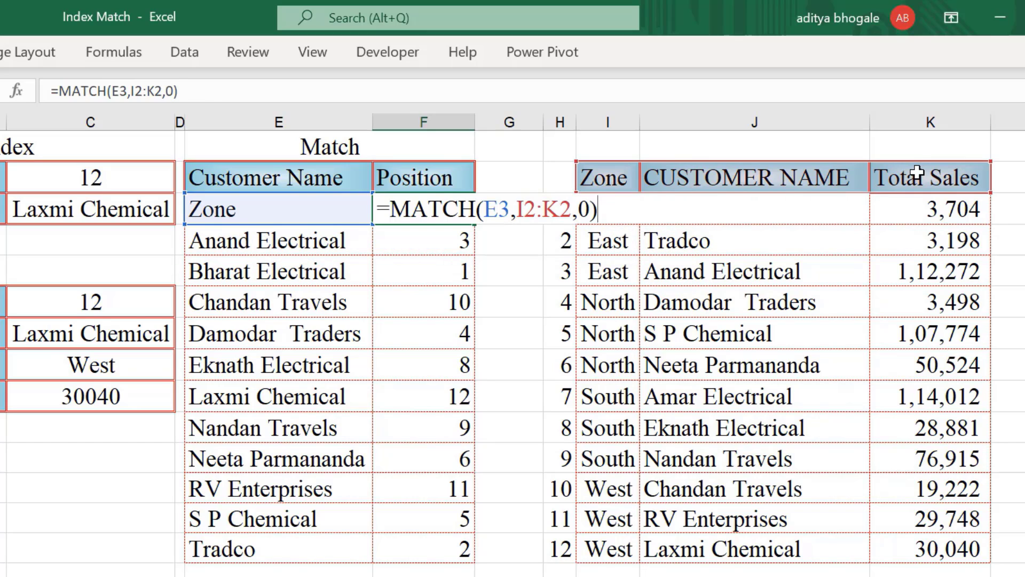
pyautogui.press('Return')
pyautogui.press('Up')
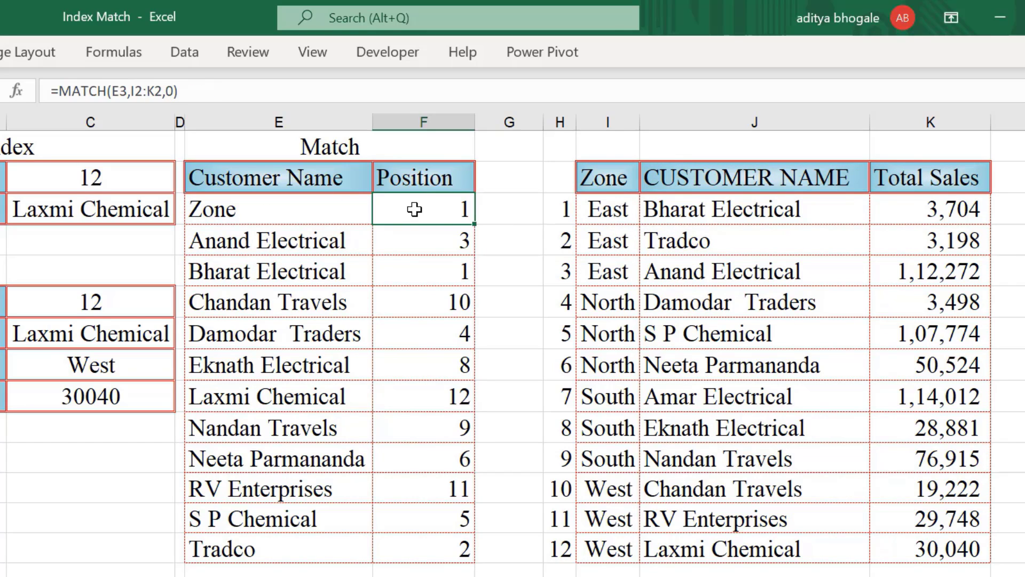
# - Replace the lookup value in E3 with the CUSTOMER NAME header from the sales table, pasted as a value
pyautogui.click(612, 187)
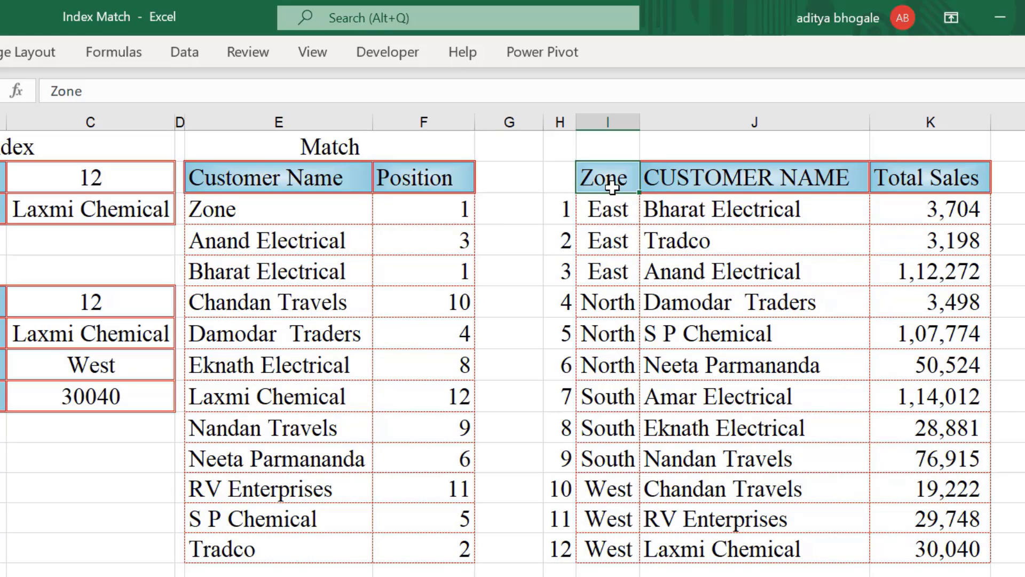
pyautogui.click(602, 125)
pyautogui.click(716, 182)
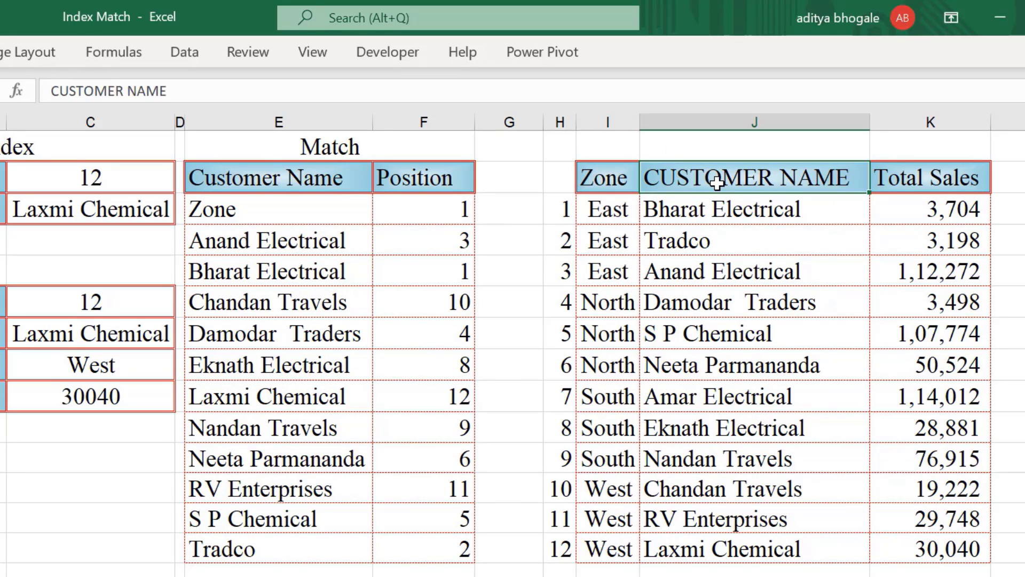
pyautogui.click(215, 213)
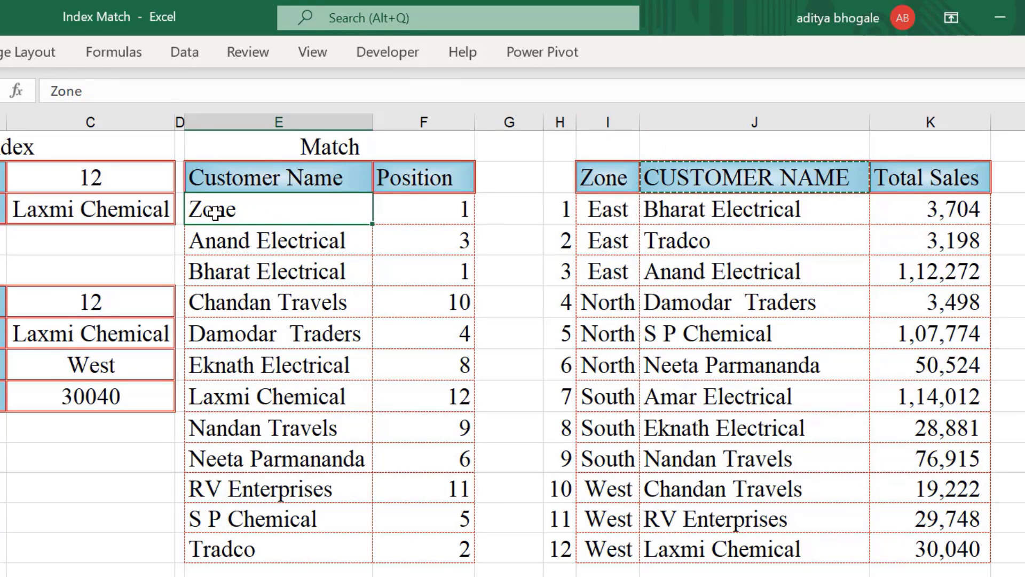
pyautogui.hotkey('ctrl', 'alt', 'v')
pyautogui.press('v')
pyautogui.press('Return')
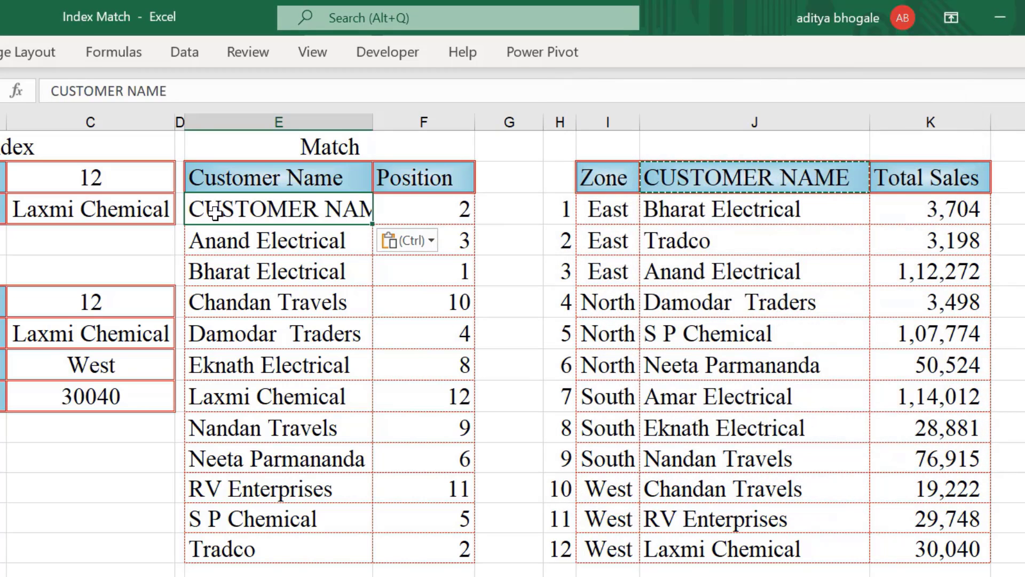
# - Compare the position in F3 with the place of the CUSTOMER NAME header in the sales table's header row
pyautogui.click(435, 212)
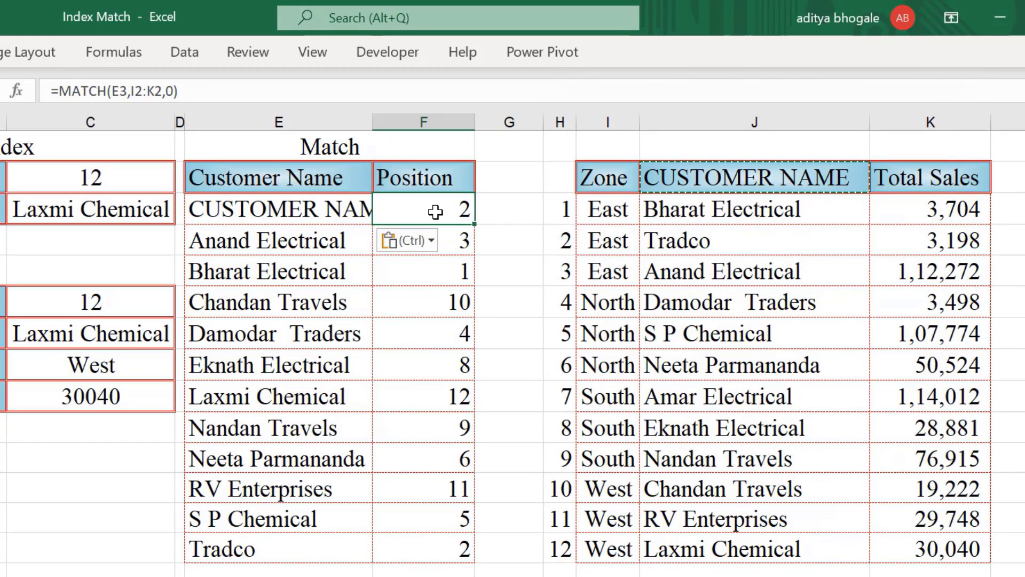
pyautogui.click(717, 176)
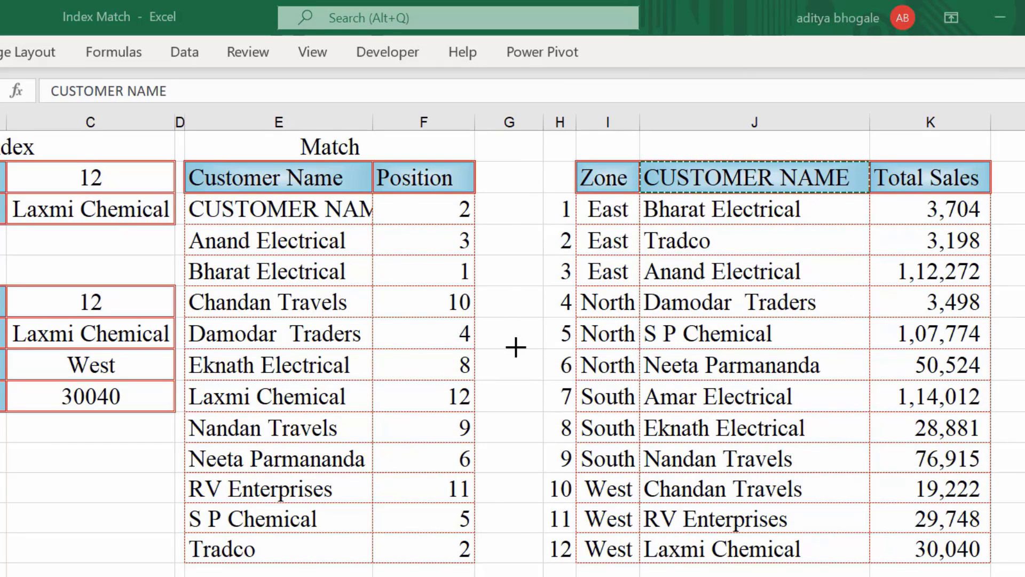
pyautogui.moveTo(514, 164); pyautogui.dragTo(512, 542)
pyautogui.moveTo(513, 150); pyautogui.dragTo(952, 144)
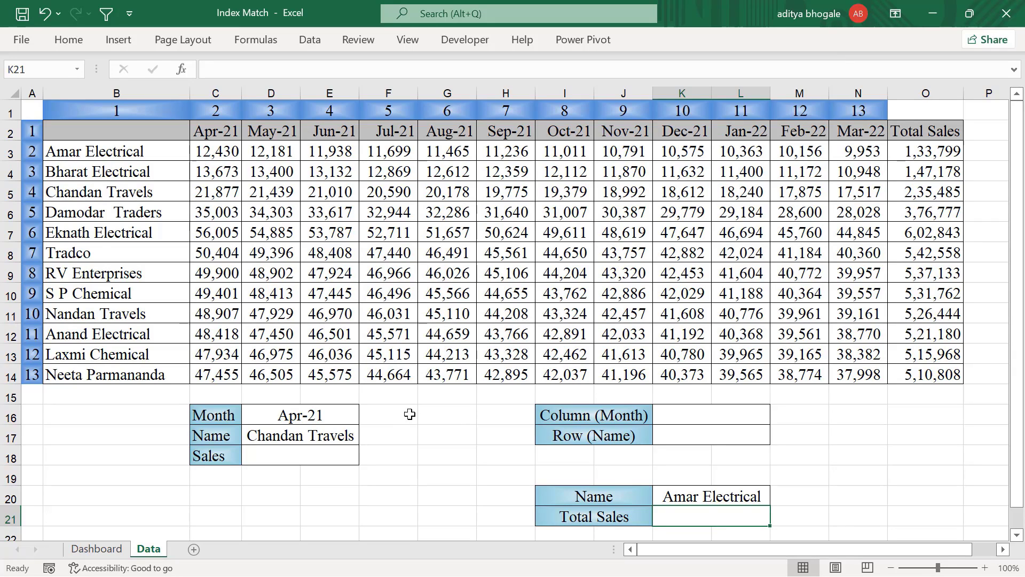
# - Examine the Month, Name and Sales cells in D16:D18 against the month headers and customer rows of the Data sheet's sales table
pyautogui.click(313, 412)
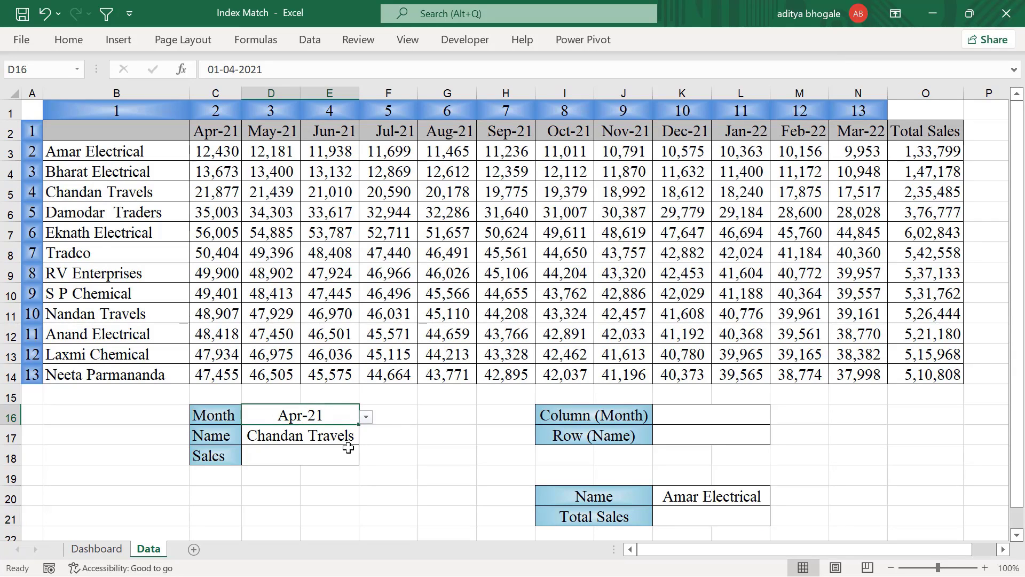
pyautogui.click(322, 436)
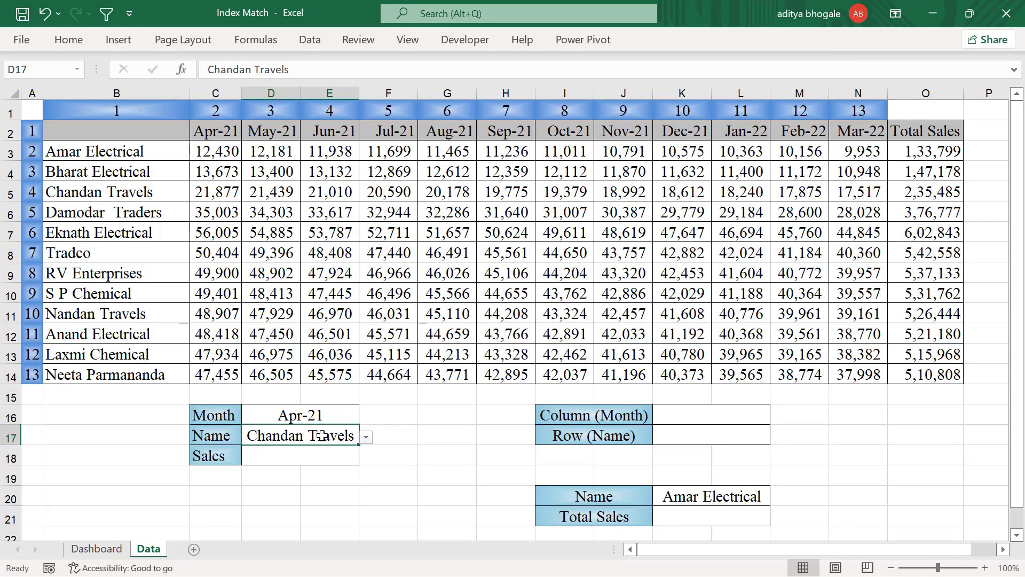
pyautogui.click(304, 457)
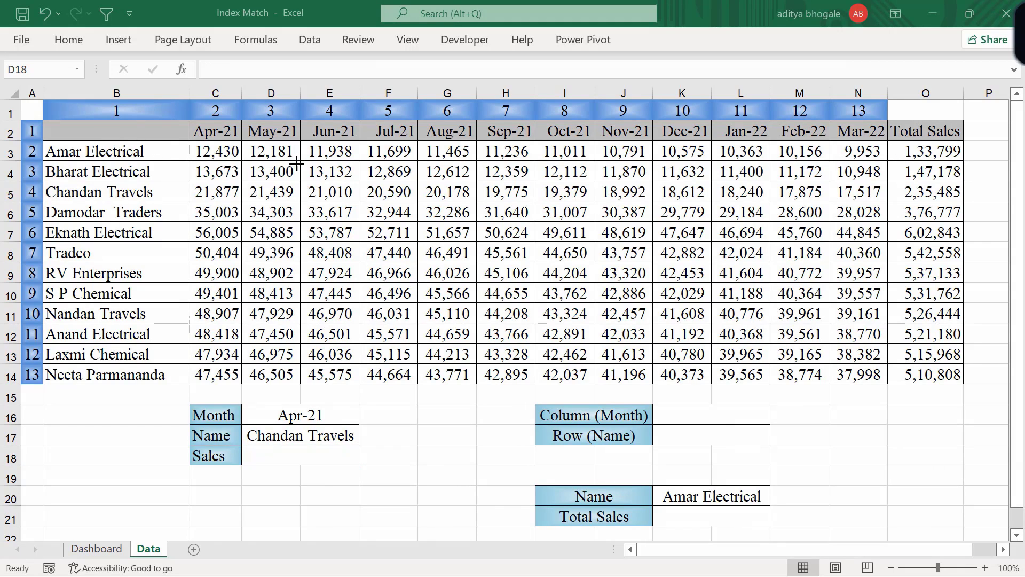
pyautogui.moveTo(130, 132)
pyautogui.mouseDown()
pyautogui.moveTo(742, 113)
pyautogui.moveTo(889, 116)
pyautogui.moveTo(891, 128)
pyautogui.mouseUp()
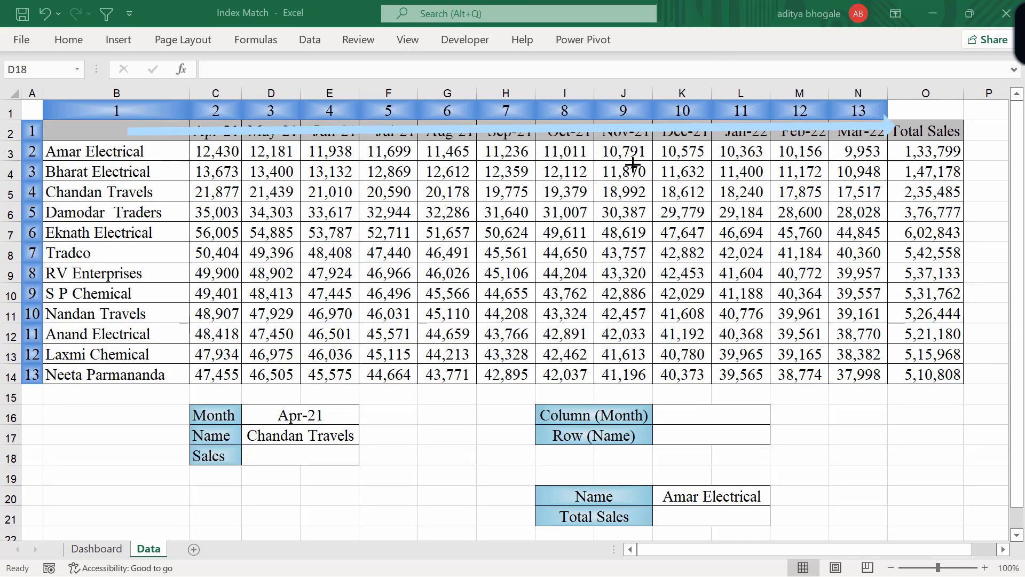
pyautogui.moveTo(84, 131); pyautogui.dragTo(83, 355)
pyautogui.moveTo(218, 147); pyautogui.dragTo(220, 304)
pyautogui.moveTo(281, 151); pyautogui.dragTo(280, 283)
pyautogui.press('Escape')
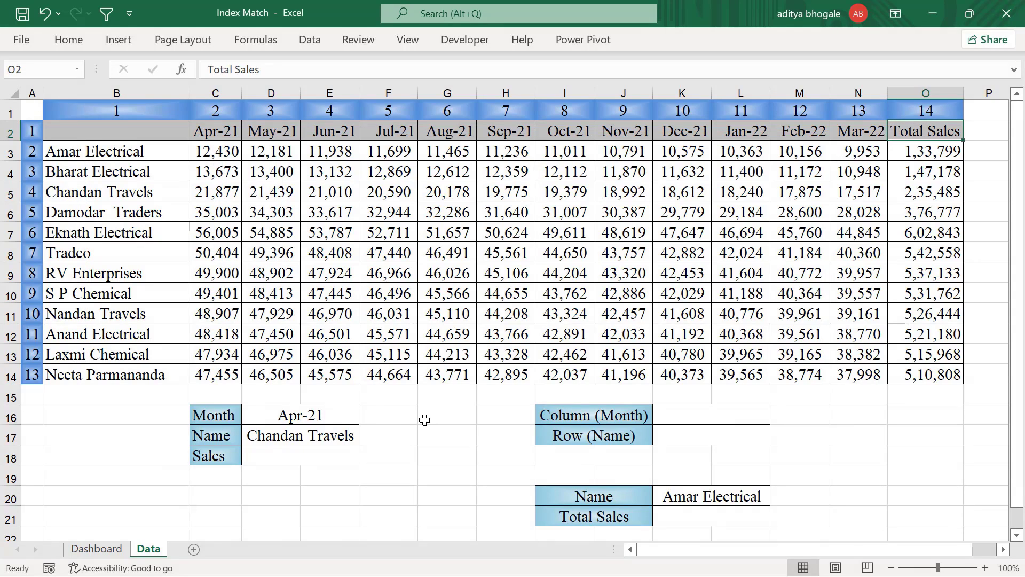
pyautogui.click(346, 416)
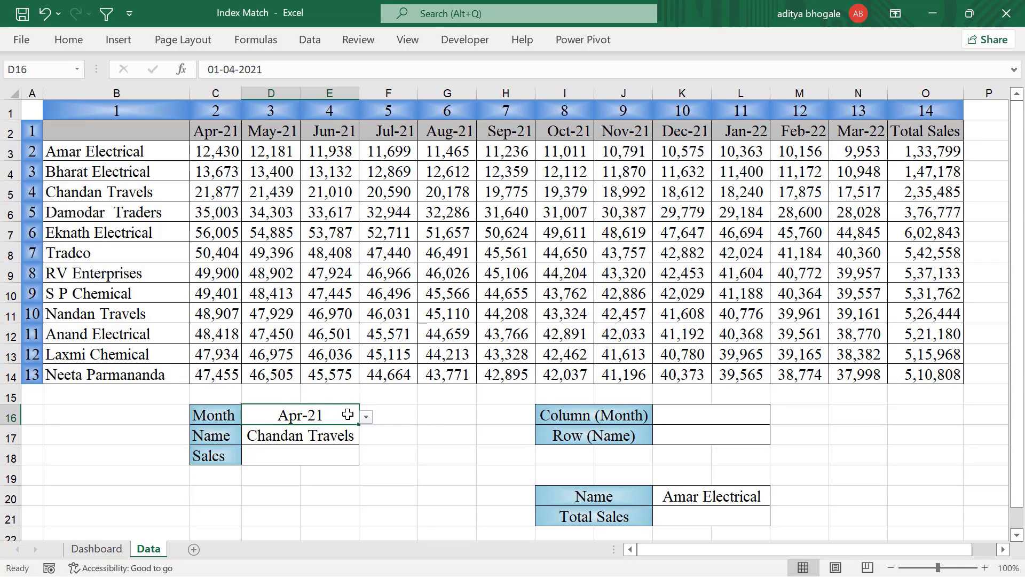
pyautogui.click(329, 439)
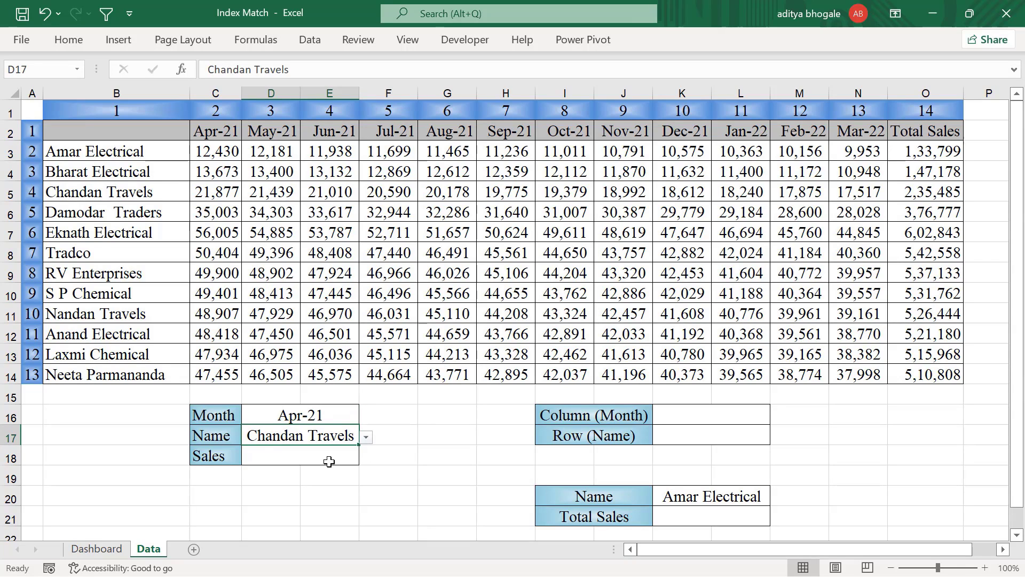
pyautogui.click(329, 462)
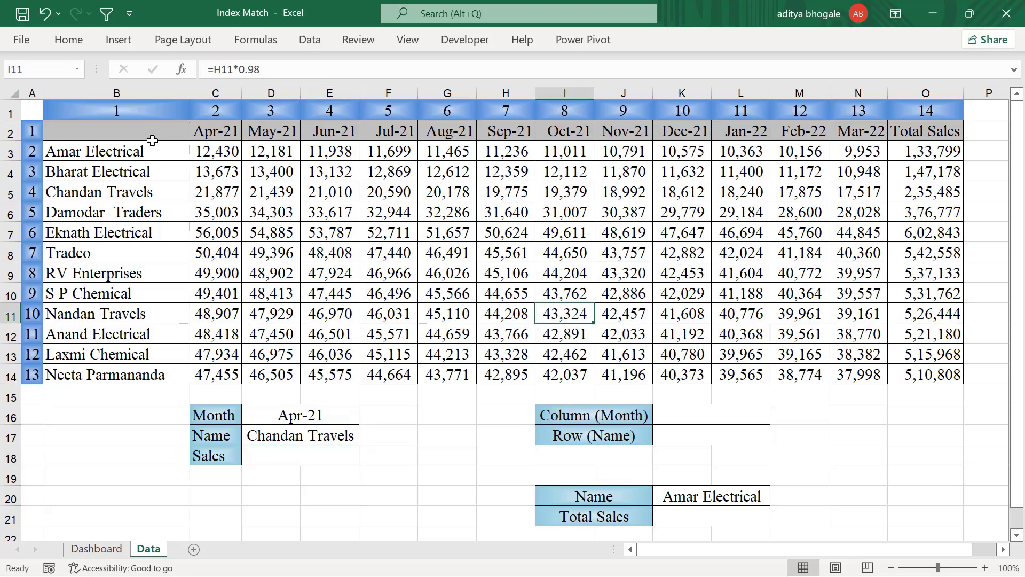
# - Name the whole sales table range B2:O14 All_Data
pyautogui.moveTo(152, 140); pyautogui.dragTo(898, 381)
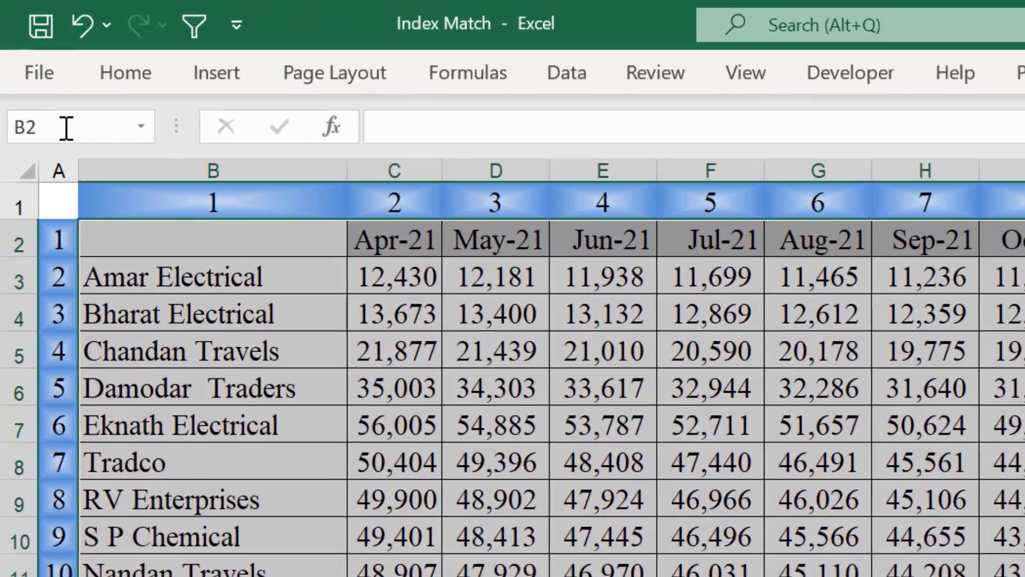
pyautogui.click(37, 79)
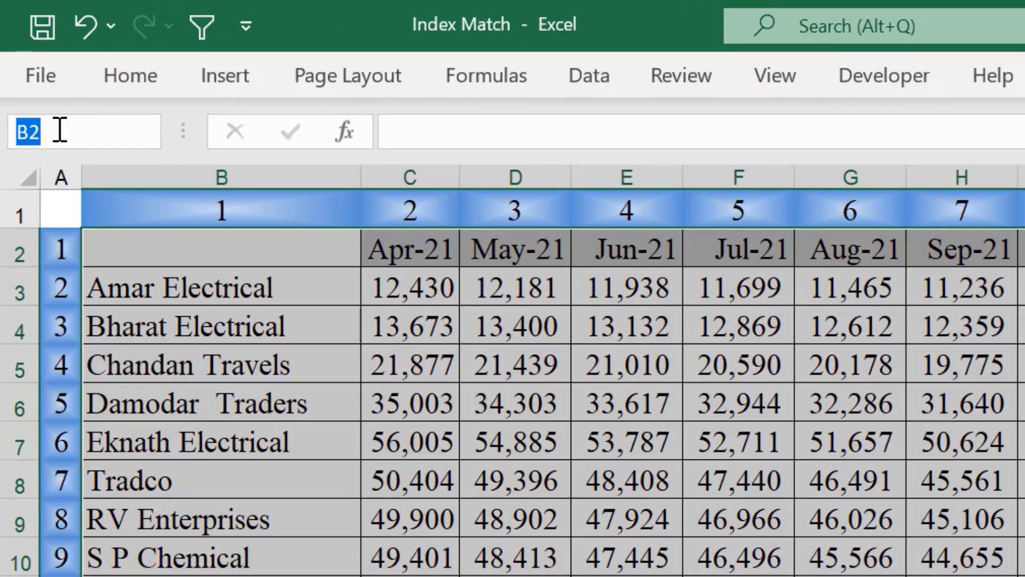
pyautogui.press('BackSpace')
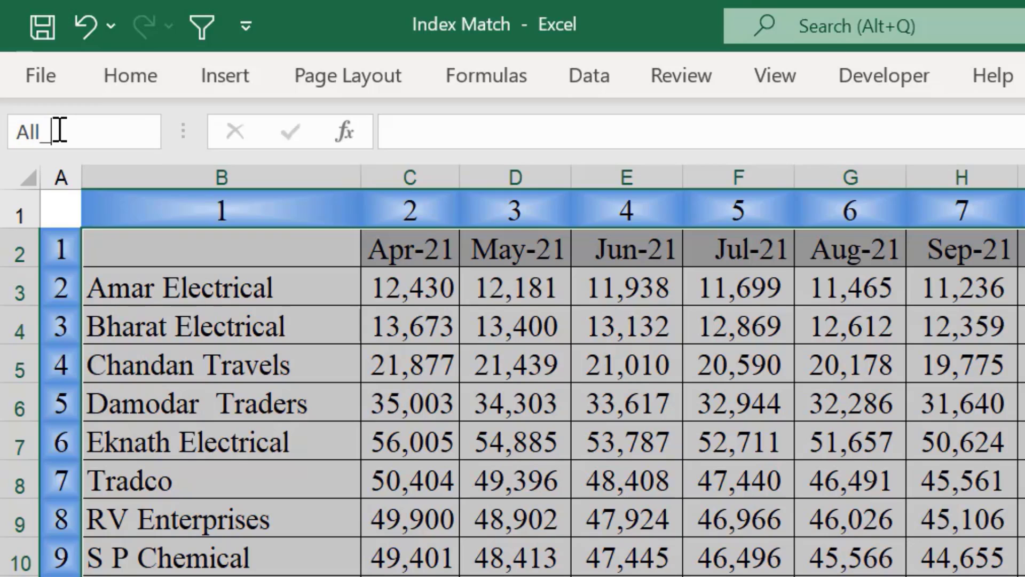
pyautogui.write('All_Data')
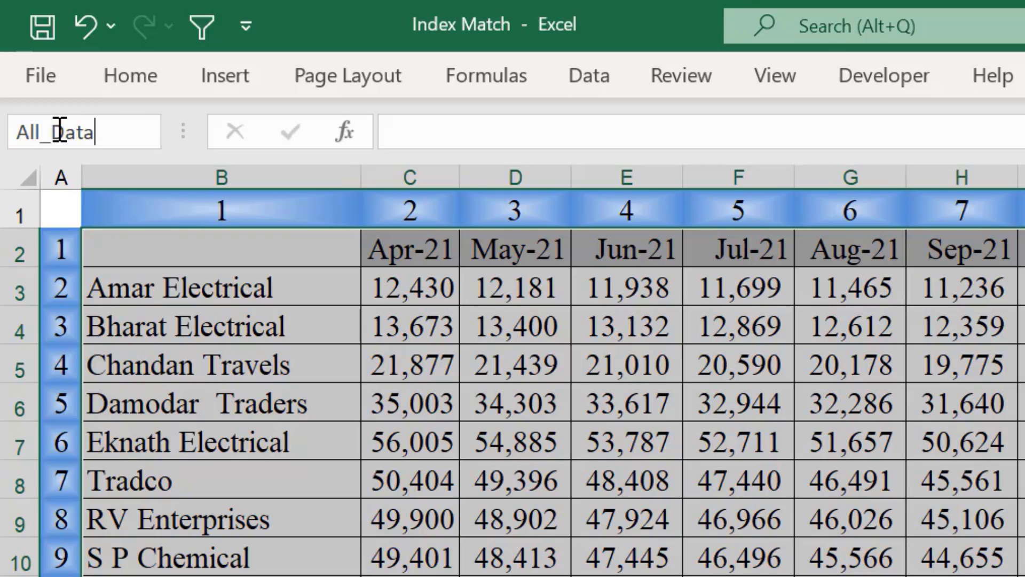
pyautogui.press('Return')
# - Name the customer column range B2:B14 of the sales table Name
pyautogui.click(241, 288)
pyautogui.moveTo(254, 245); pyautogui.dragTo(224, 537)
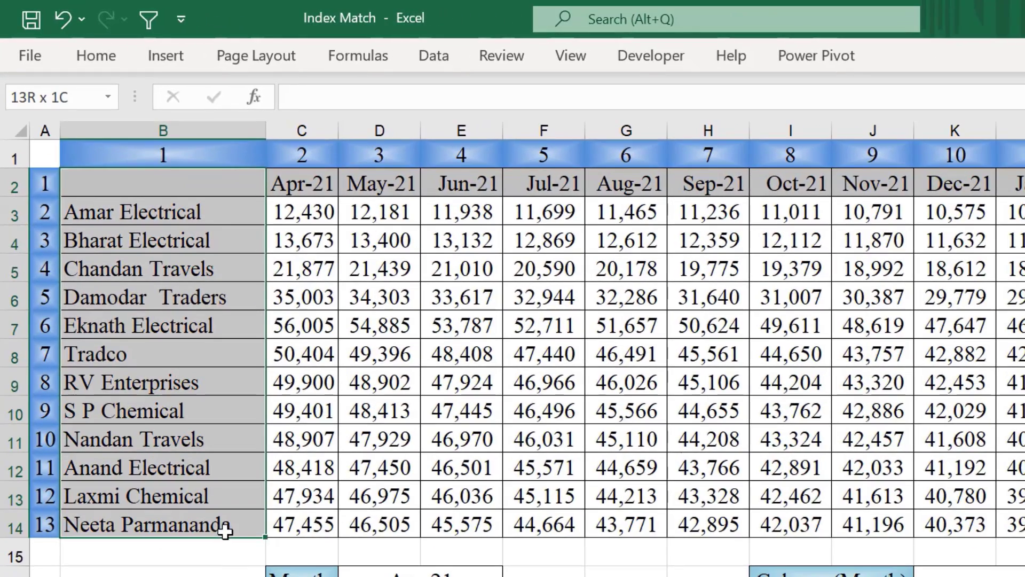
pyautogui.click(54, 100)
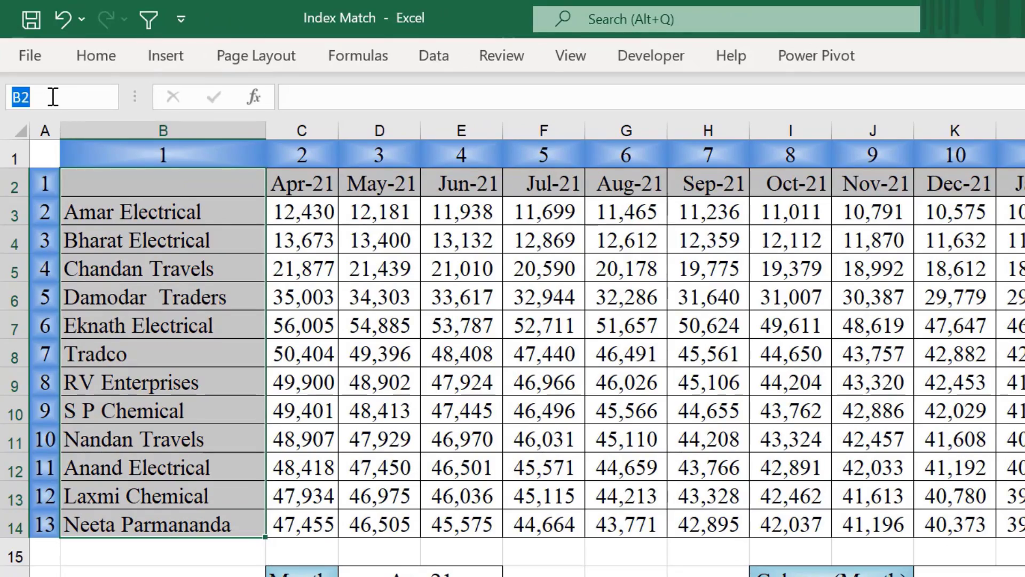
pyautogui.write('Name')
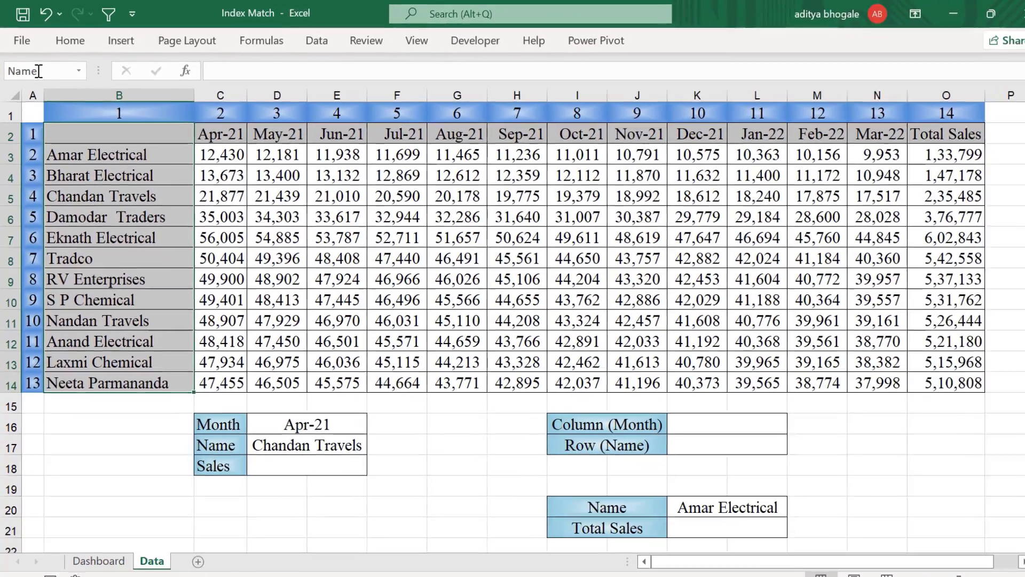
pyautogui.press('Return')
# - Name the sales table's header row range B2:O2 Month
pyautogui.moveTo(131, 182); pyautogui.dragTo(929, 130)
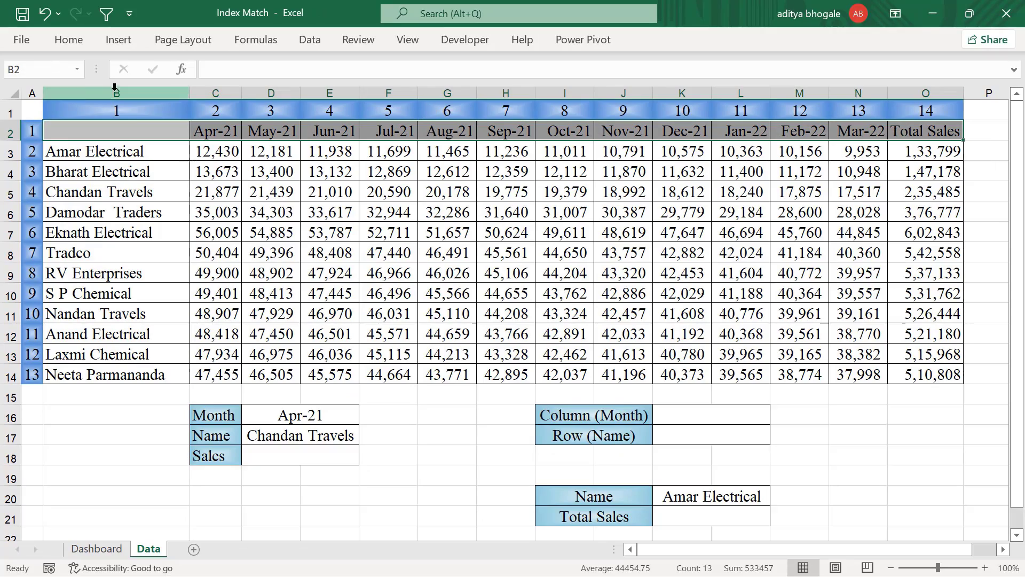
pyautogui.write('Month')
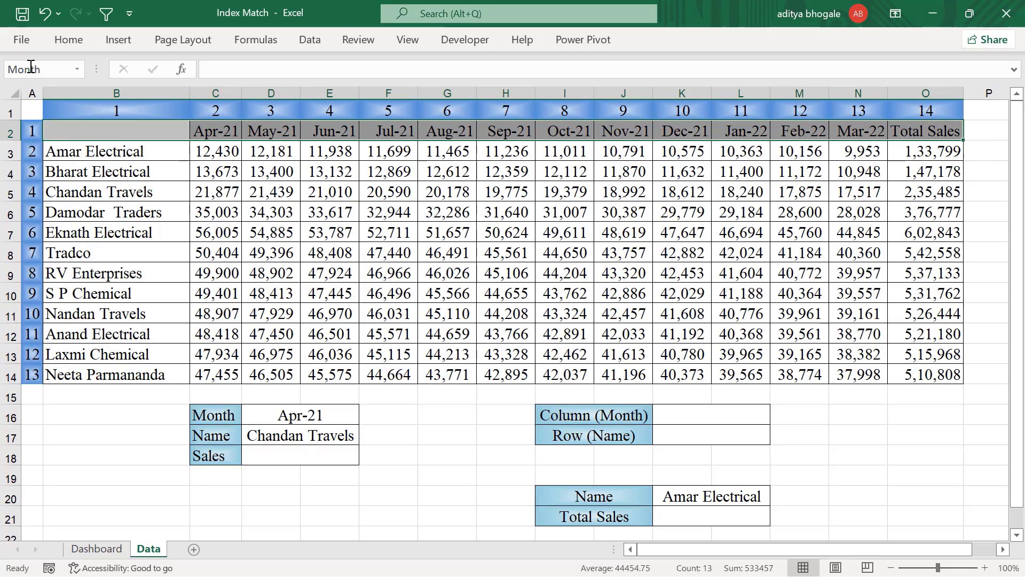
pyautogui.press('Return')
# - Enter =INDEX(All_Data,4,2) in Sales cell D18 and compare its result with the Chandan Travels figure for Apr-21
pyautogui.click(307, 453)
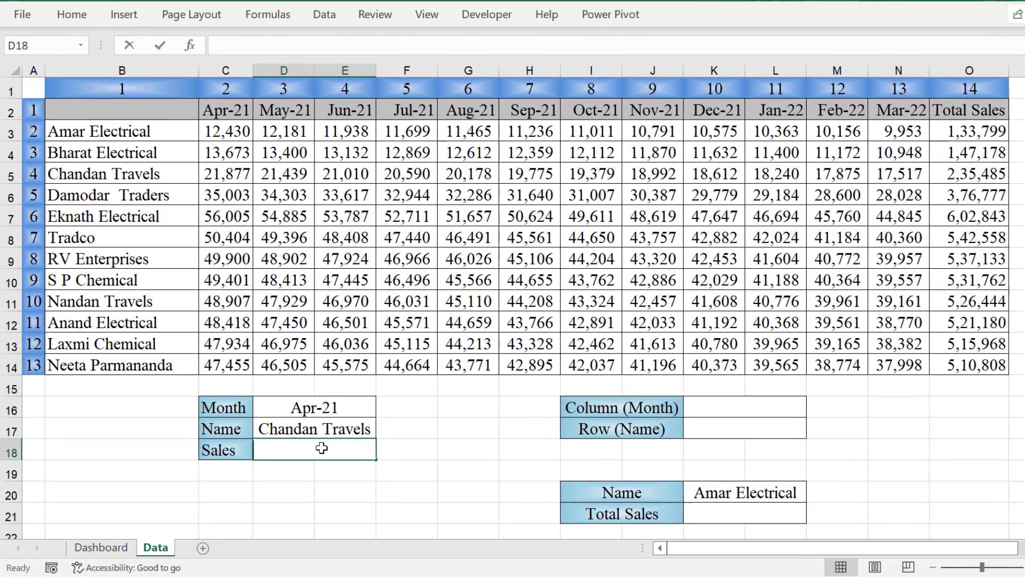
pyautogui.write('=ind')
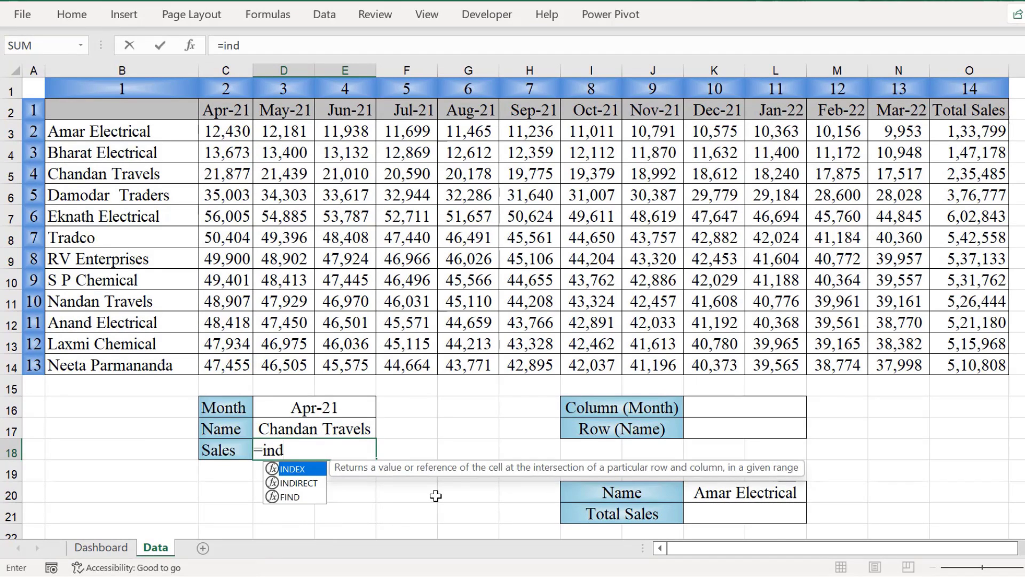
pyautogui.press('Tab')
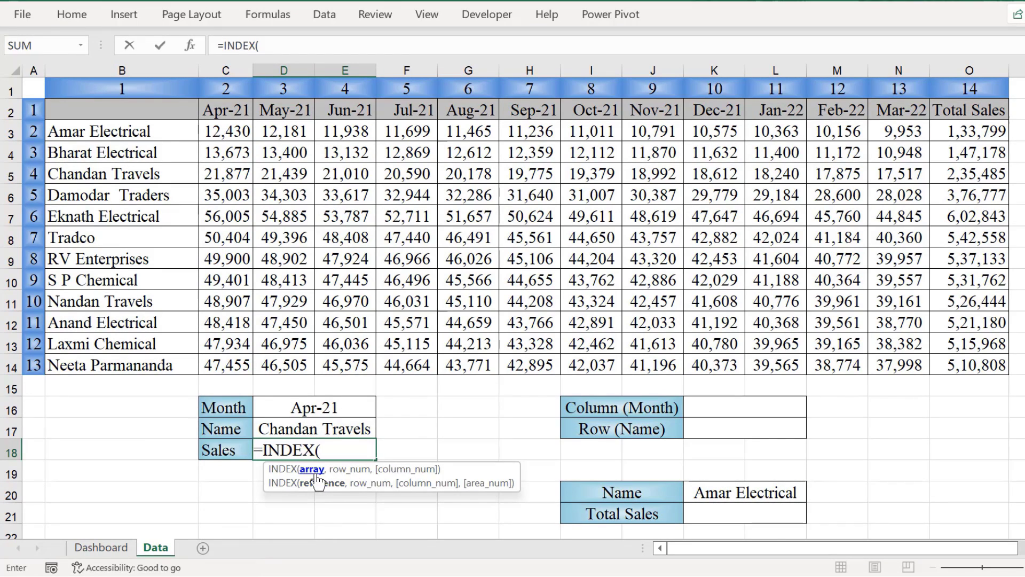
pyautogui.moveTo(83, 111); pyautogui.dragTo(969, 365)
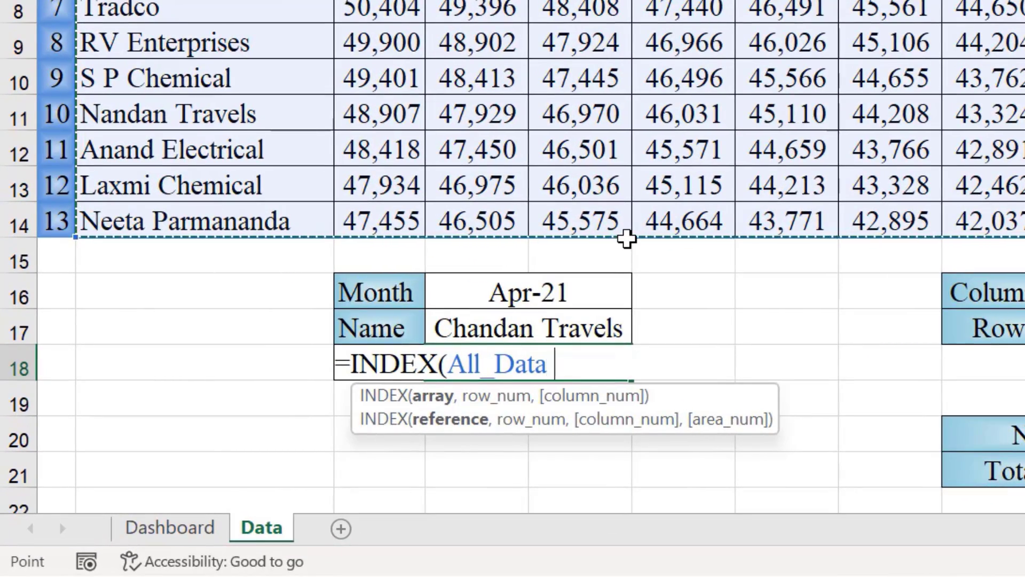
pyautogui.write(',')
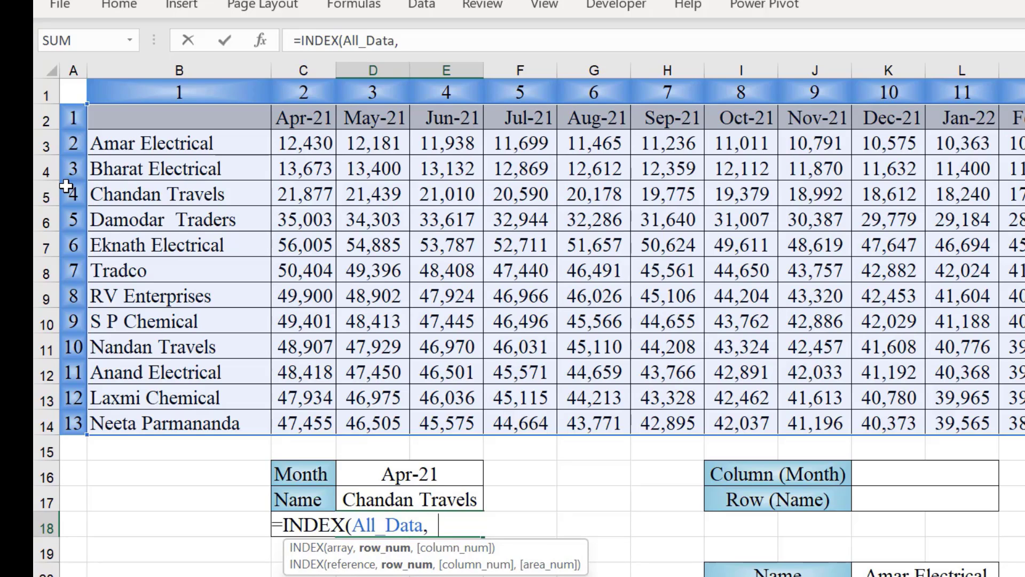
pyautogui.write('4,2')
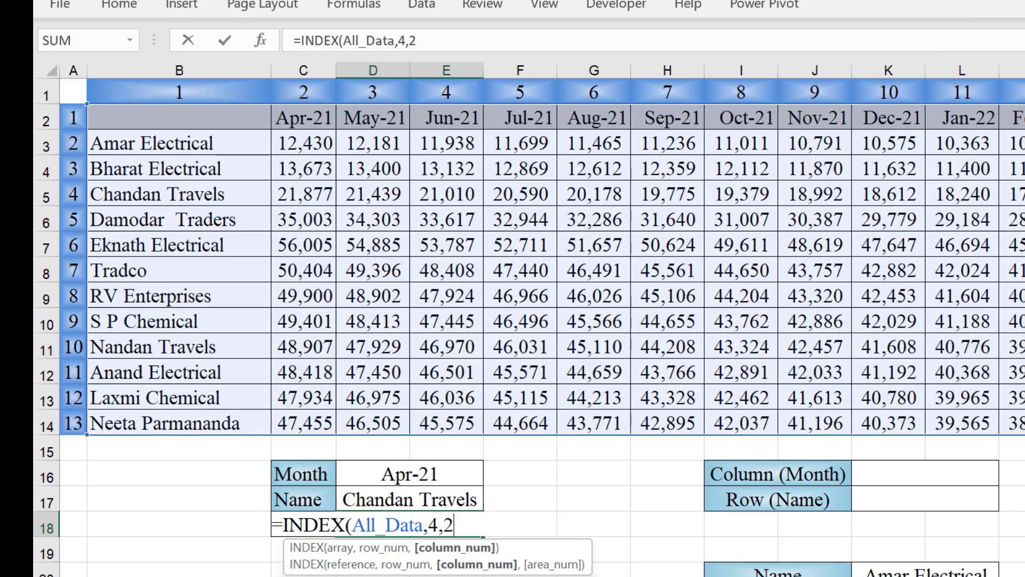
pyautogui.write(')')
pyautogui.hotkey('ctrl', 'Return')
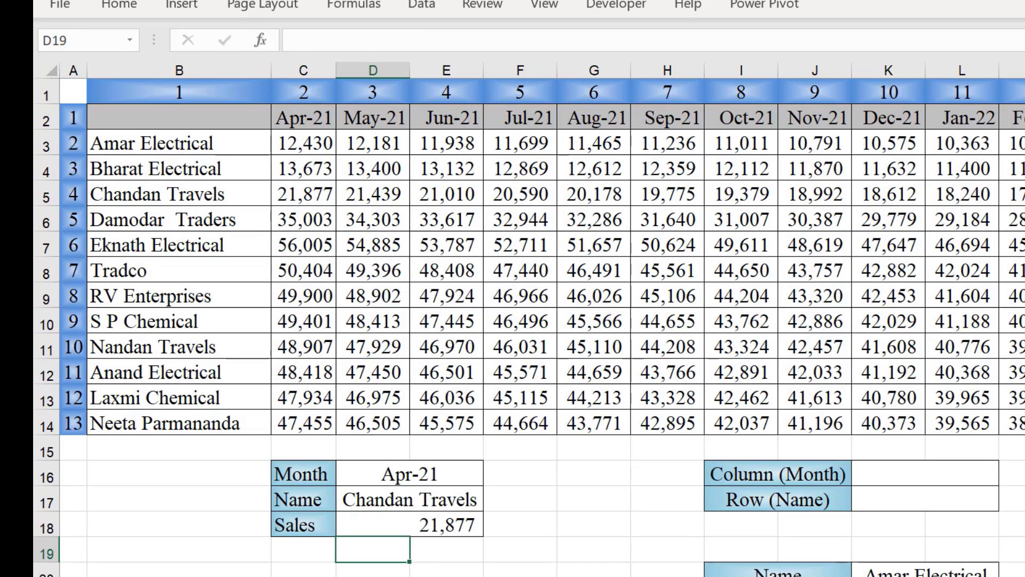
pyautogui.click(307, 197)
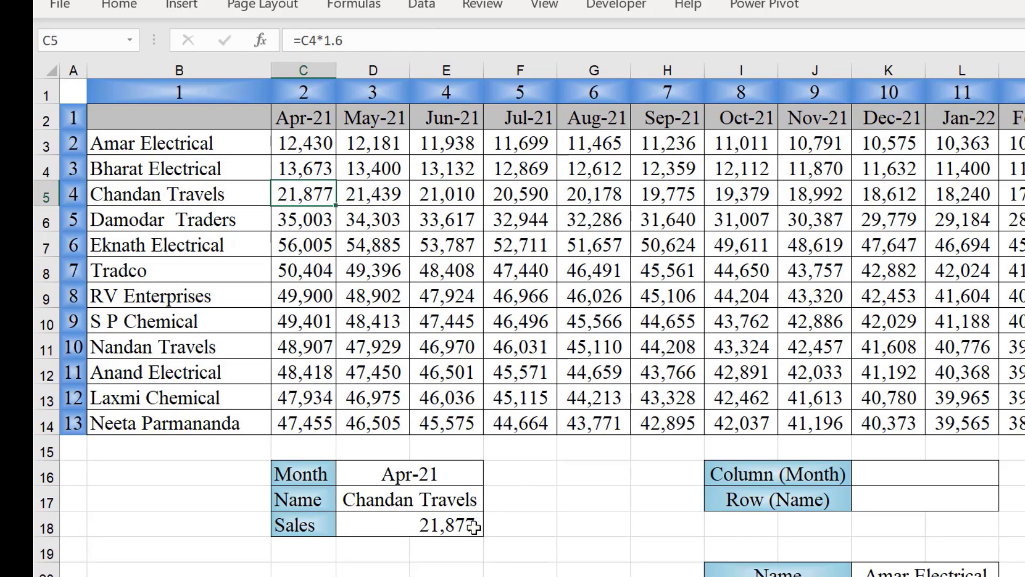
pyautogui.click(442, 530)
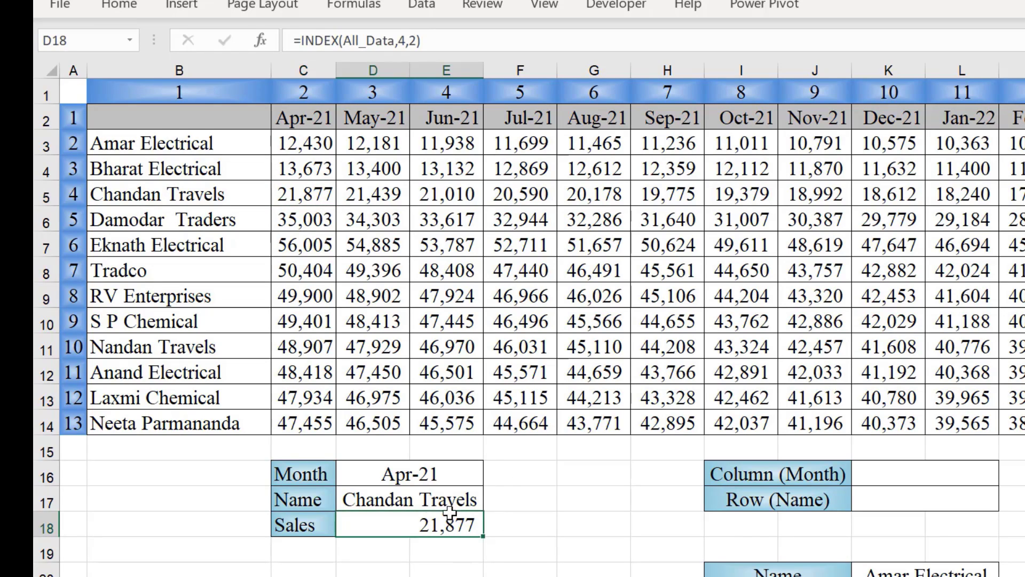
# - Change the name in D17 to Bharat Electrical, check the Sales formula in D18 and clear it
pyautogui.click(448, 497)
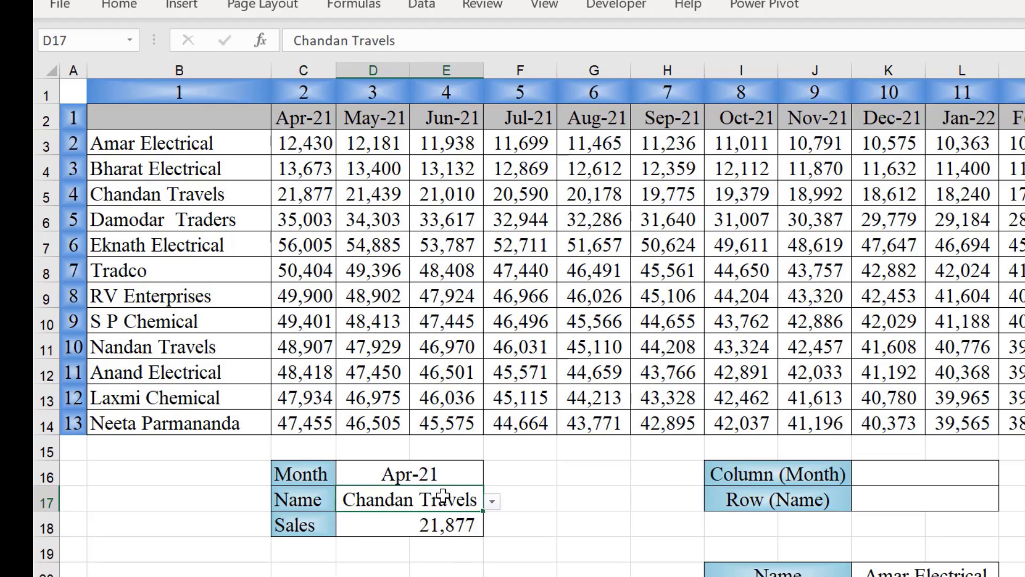
pyautogui.click(491, 501)
pyautogui.click(406, 533)
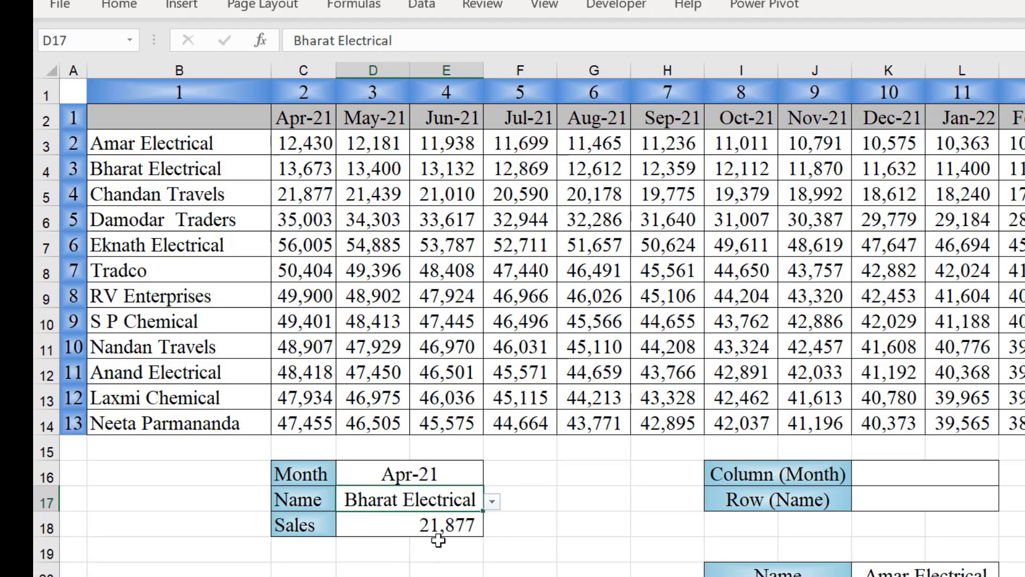
pyautogui.click(442, 527)
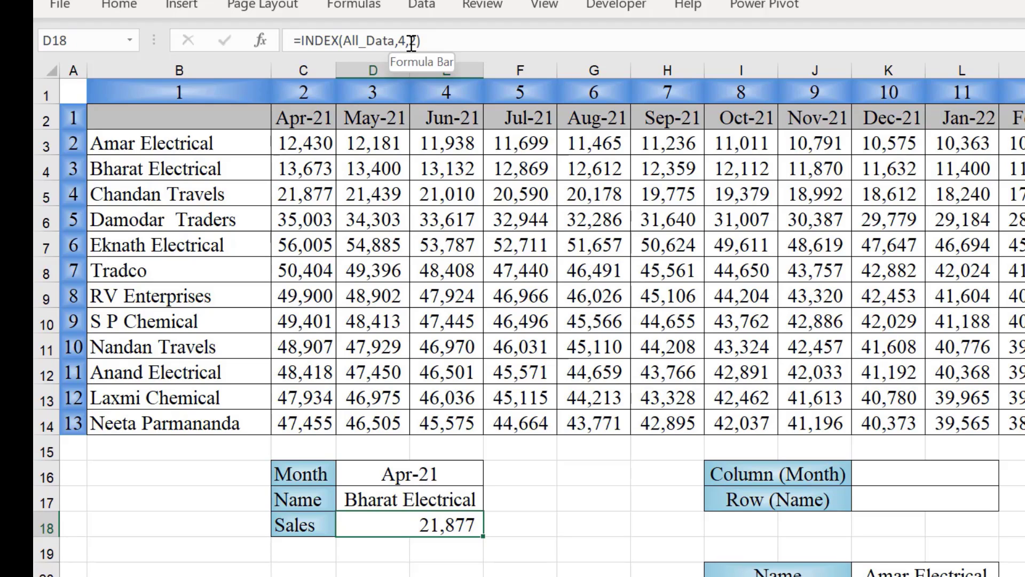
pyautogui.press('Delete')
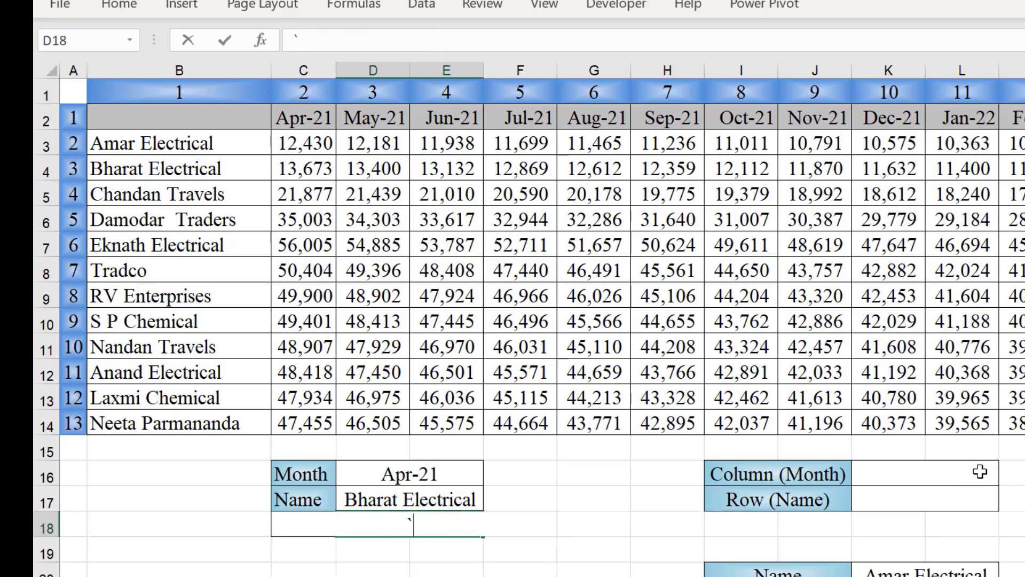
# - Enter =MATCH(D16,Month,0) in K16, the Column (Month) cell, to find the selected month's position
pyautogui.click(977, 474)
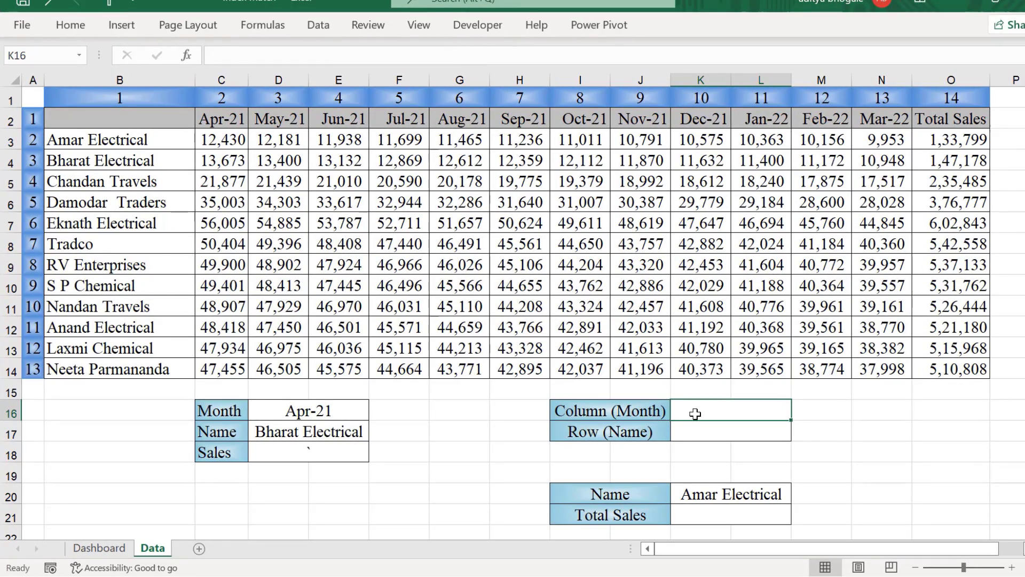
pyautogui.write('=')
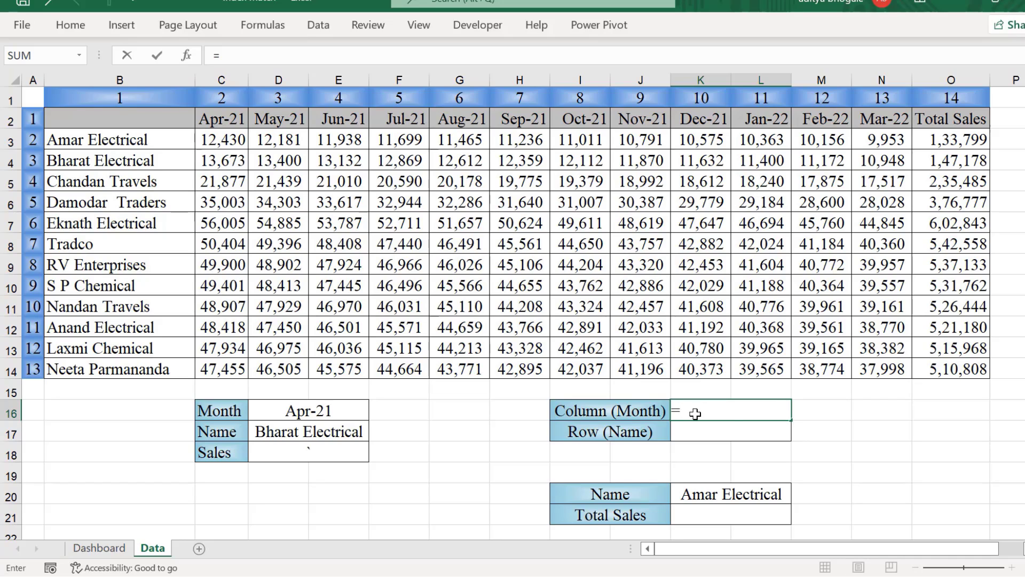
pyautogui.write('mat')
pyautogui.press('Tab')
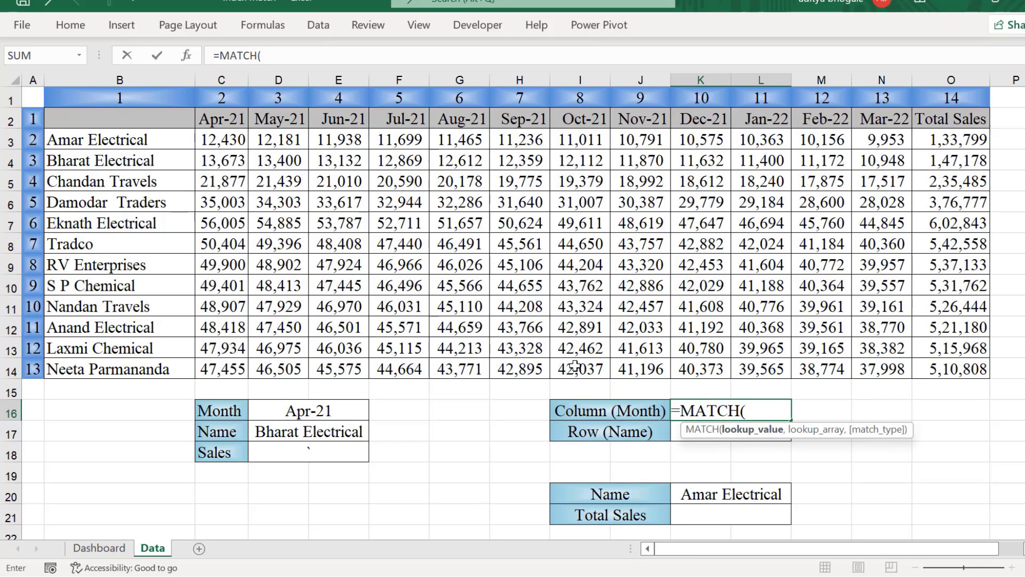
pyautogui.click(308, 410)
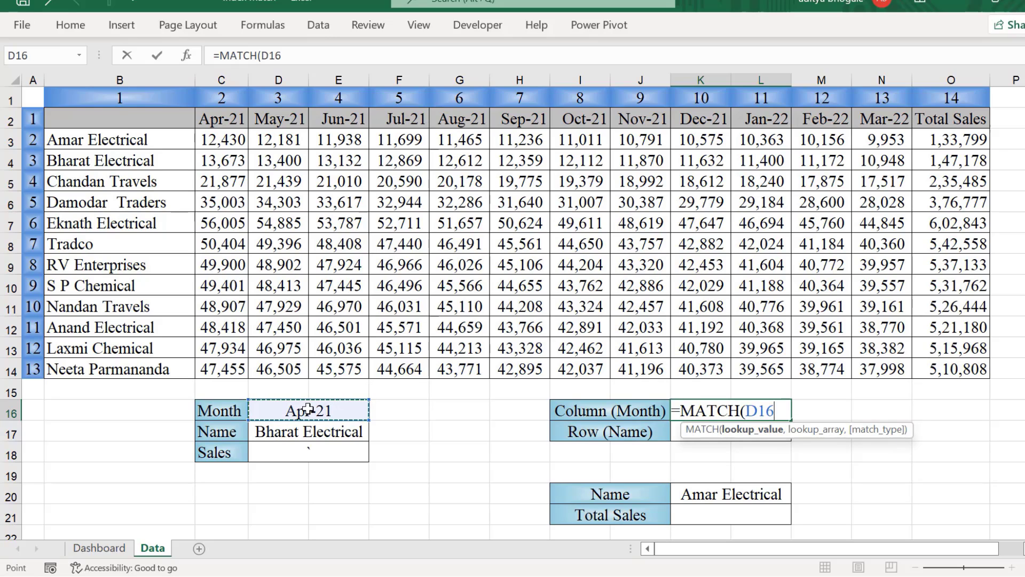
pyautogui.write(',A2')
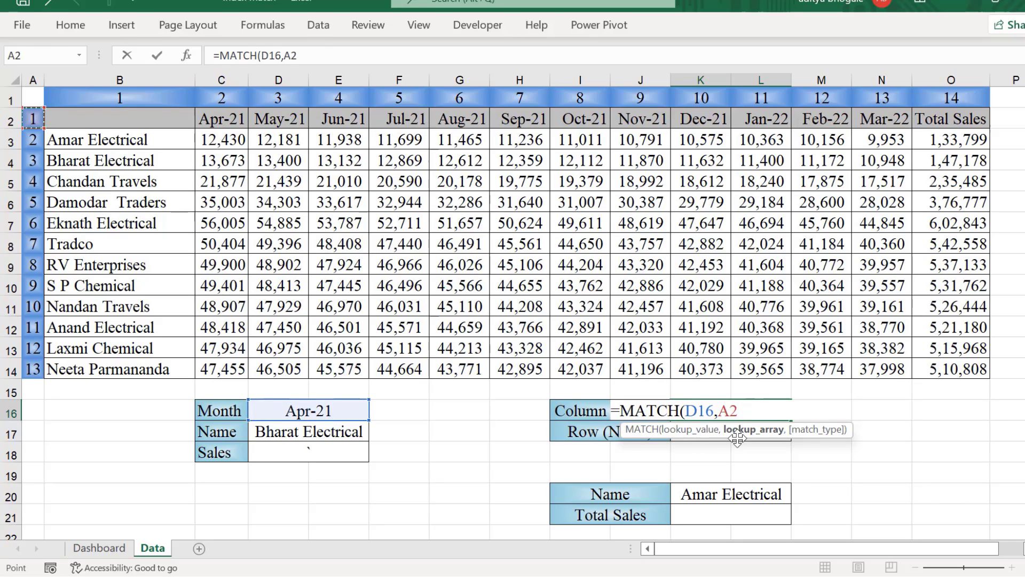
pyautogui.click(135, 121)
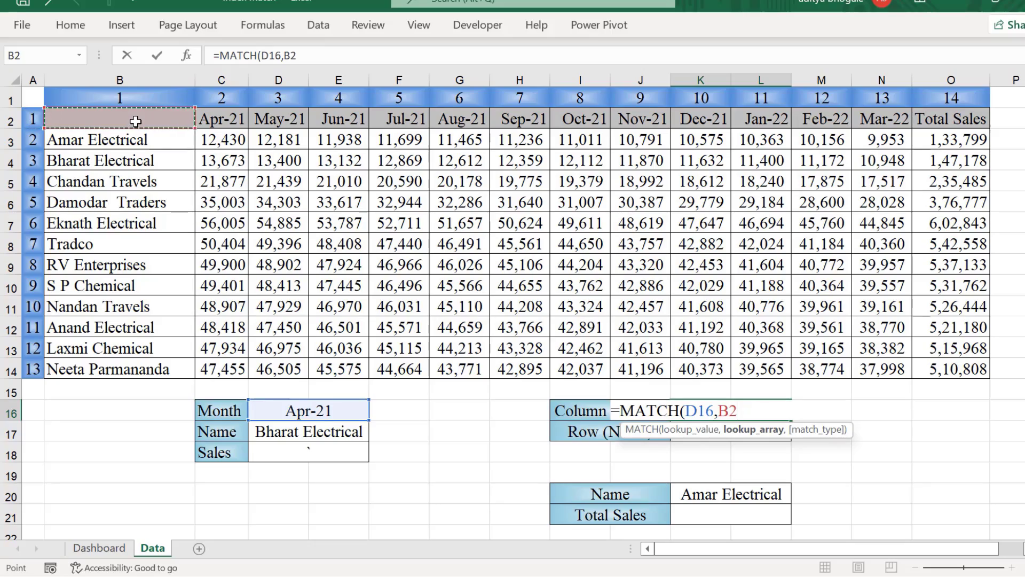
pyautogui.hotkey('ctrl', 'shift', 'Right')
pyautogui.hotkey('ctrl', 'shift', 'Right')
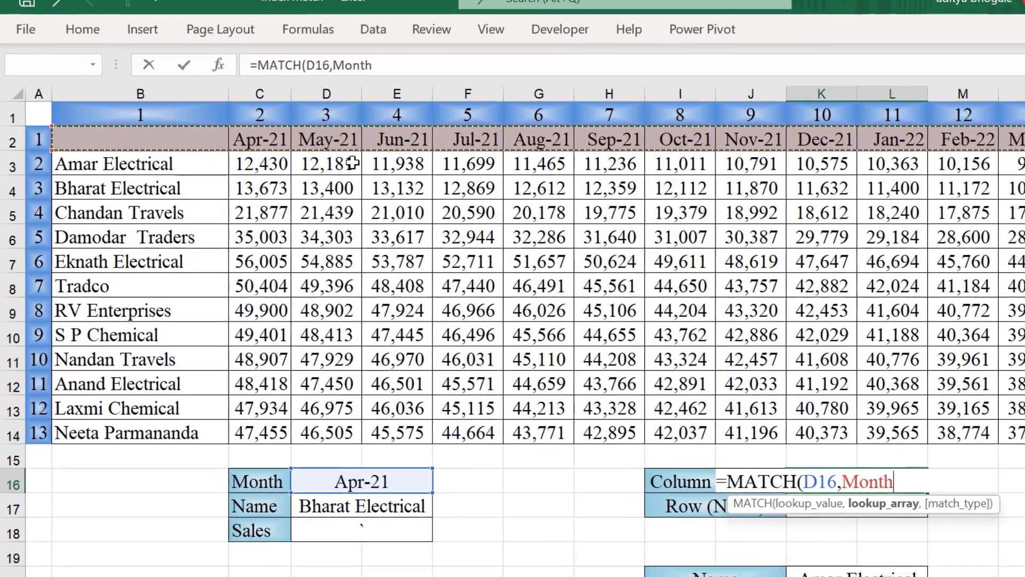
pyautogui.write(',')
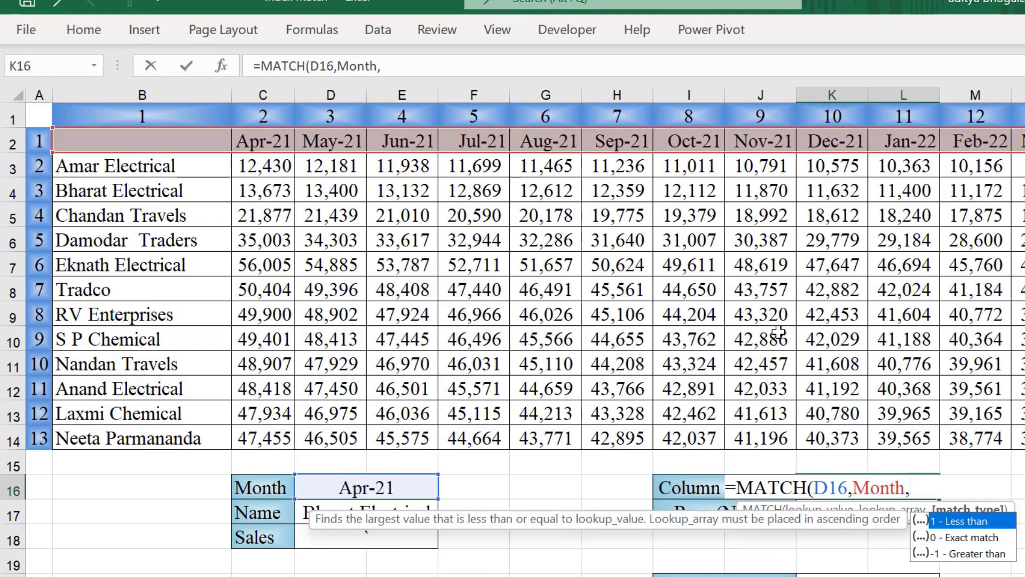
pyautogui.write('0)')
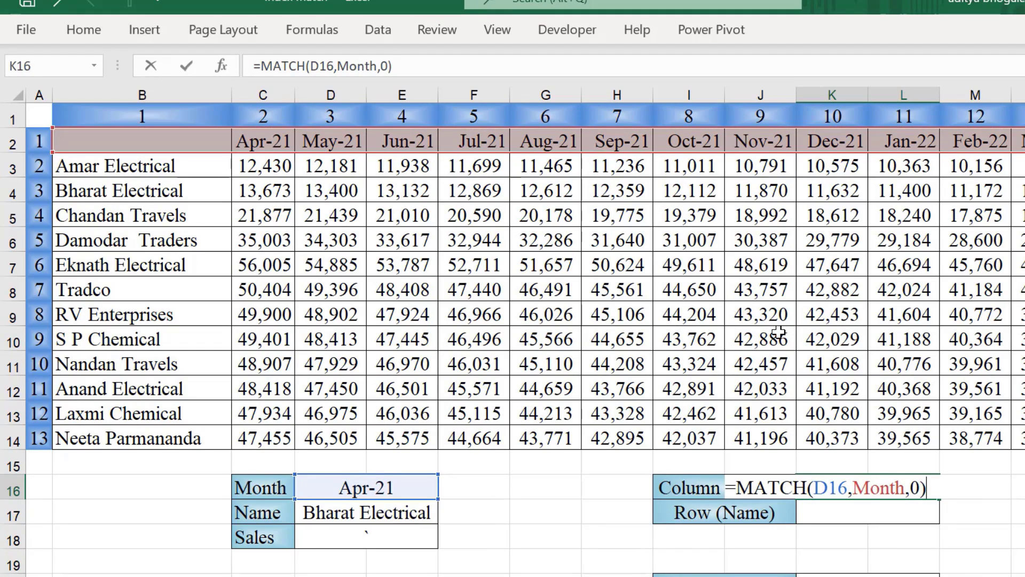
pyautogui.press('Return')
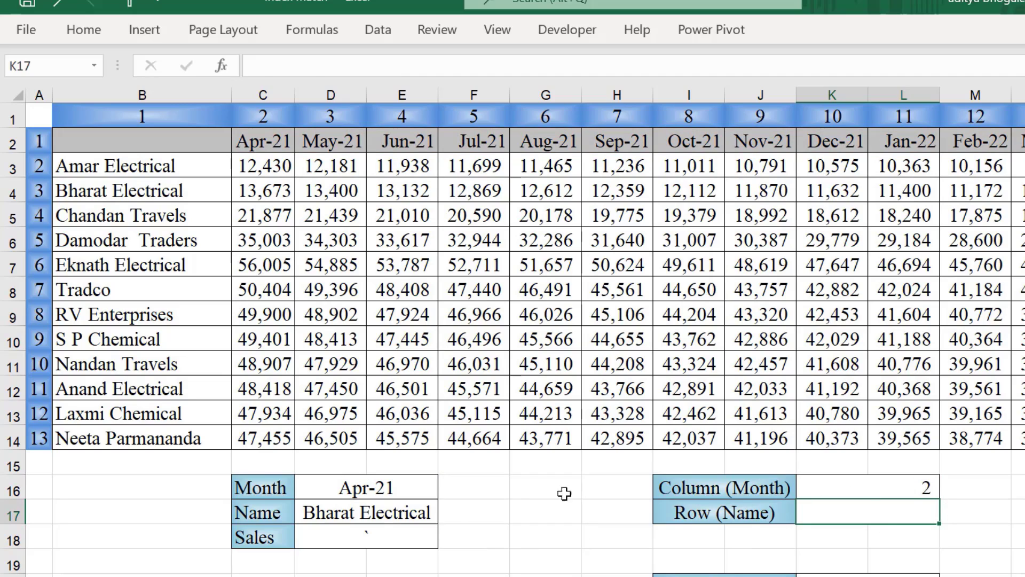
# - Change the month in D16 to May-21 and check the Column (Month) result in K16 against the table headers
pyautogui.click(396, 489)
pyautogui.click(446, 490)
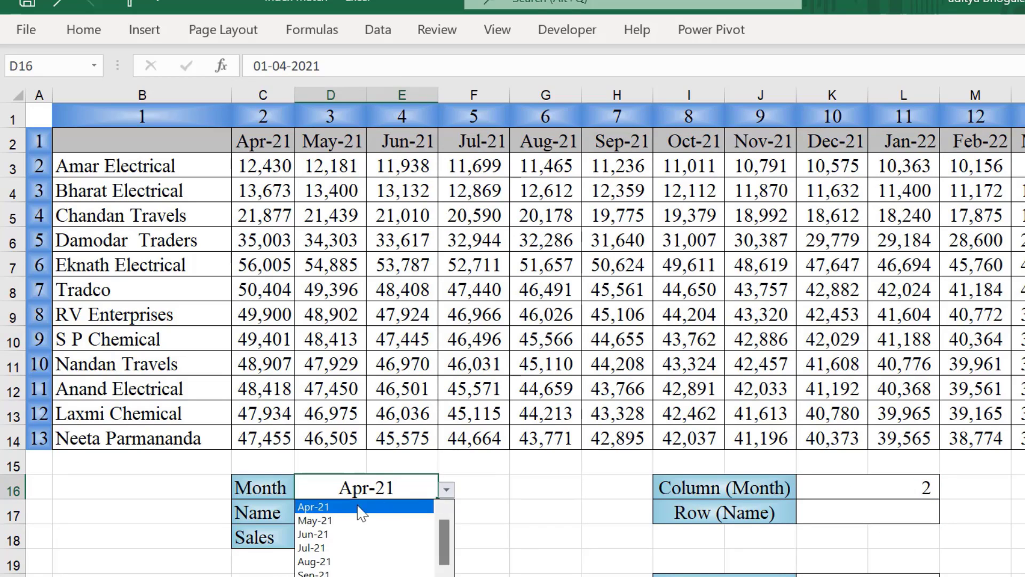
pyautogui.click(315, 520)
pyautogui.click(894, 490)
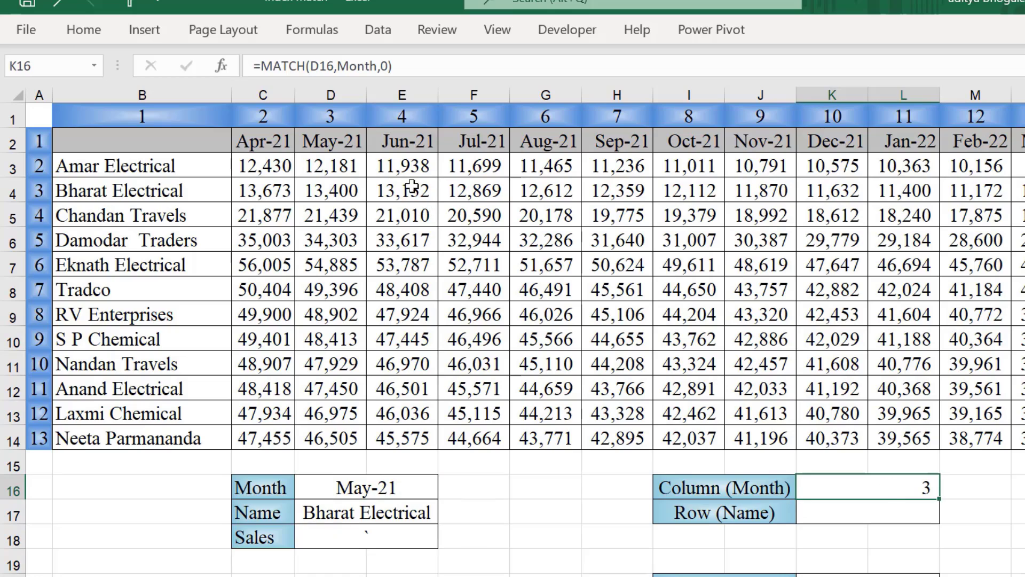
# - Enter =MATCH(D17,Name,0) in K17, the Row (Name) cell, to find the selected customer's position
pyautogui.click(886, 521)
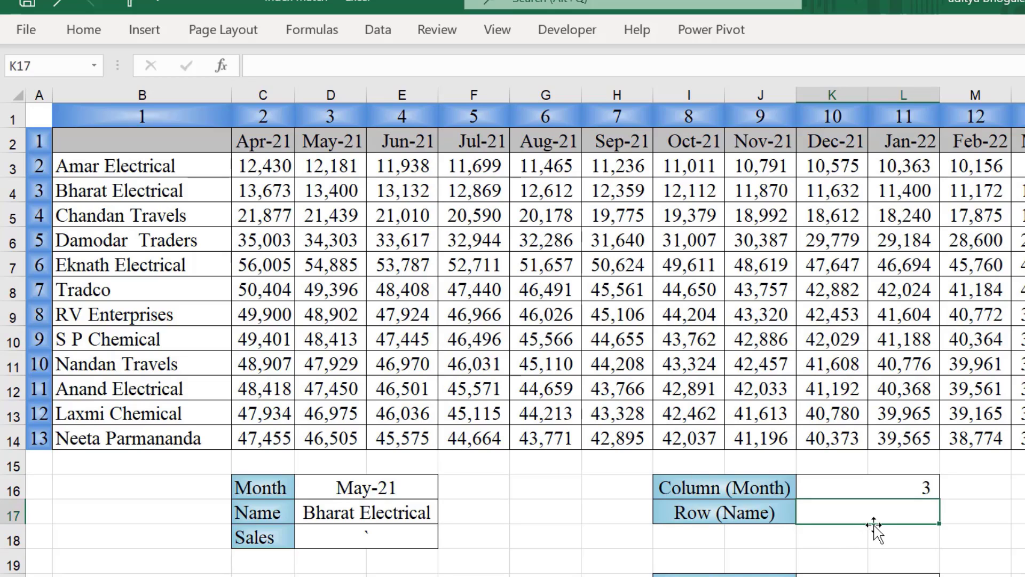
pyautogui.write('=')
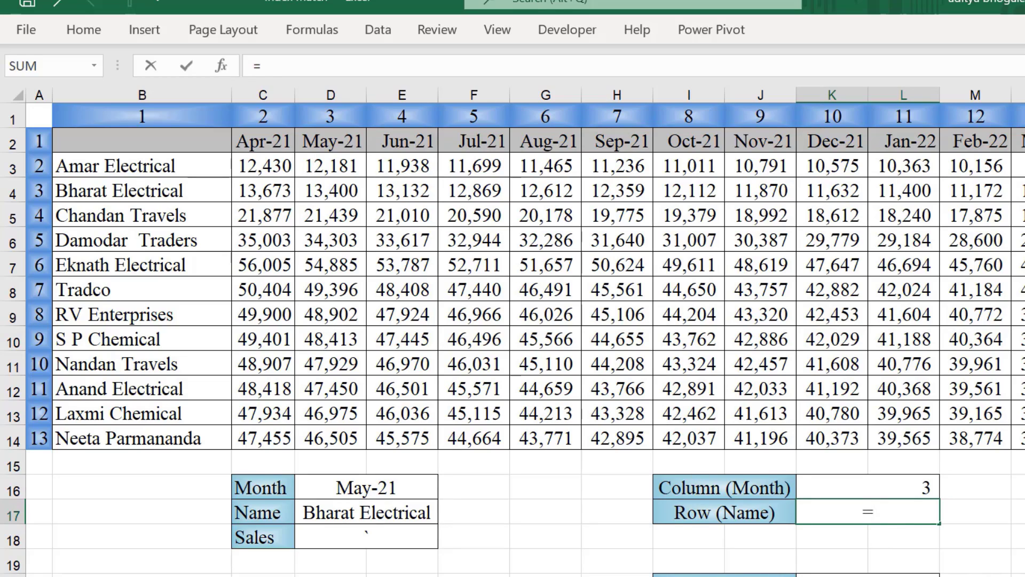
pyautogui.write('mat')
pyautogui.press('Tab')
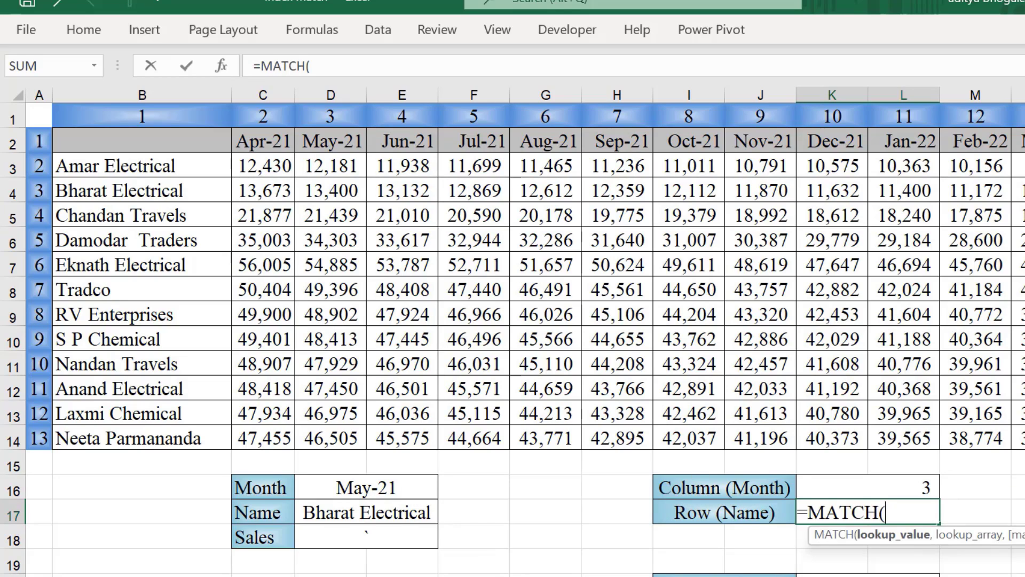
pyautogui.click(332, 512)
pyautogui.write(',')
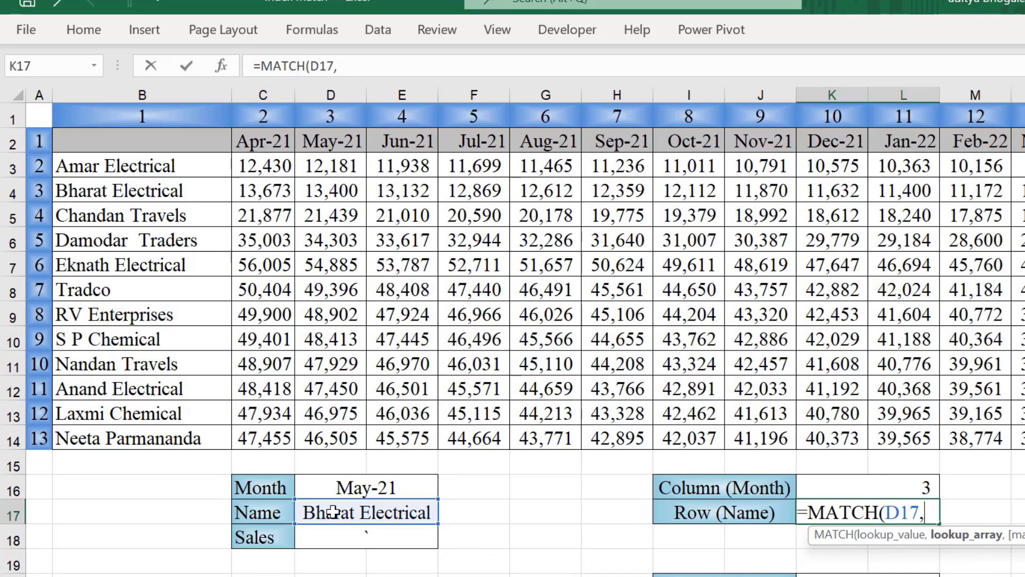
pyautogui.click(89, 143)
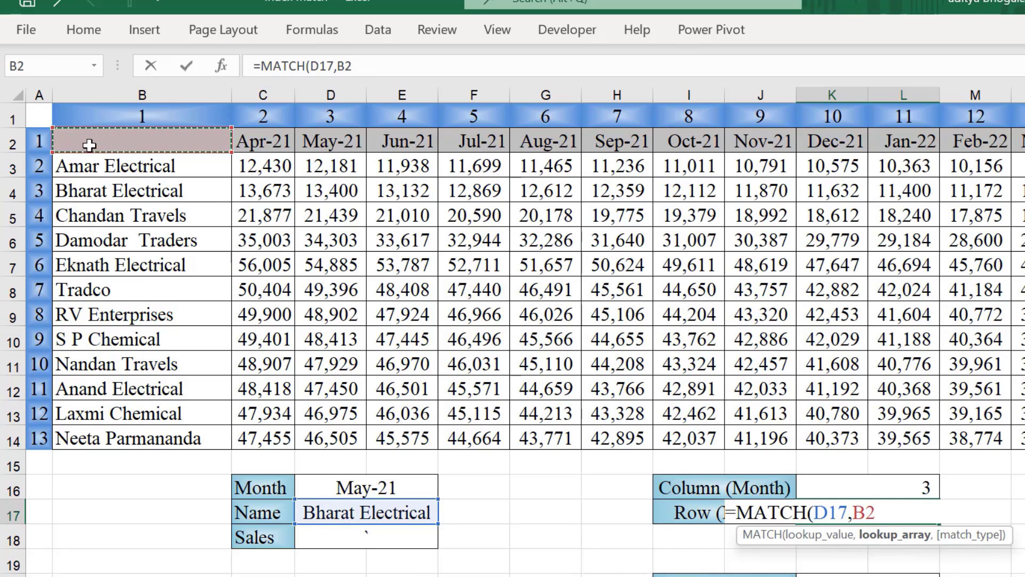
pyautogui.hotkey('ctrl', 'shift', 'Down')
pyautogui.hotkey('ctrl', 'shift', 'Down')
pyautogui.hotkey('ctrl', 'shift', 'Down')
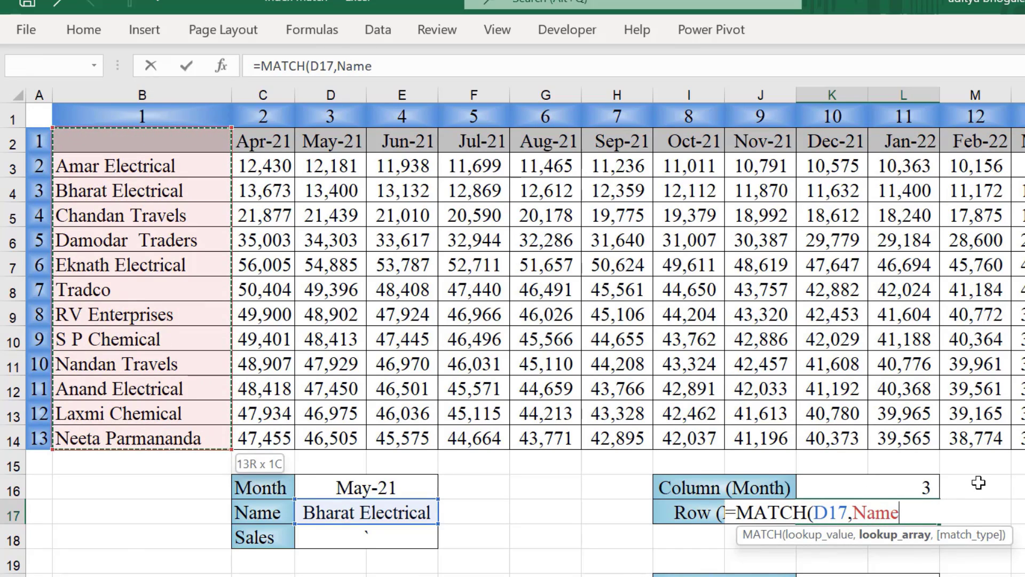
pyautogui.write(',')
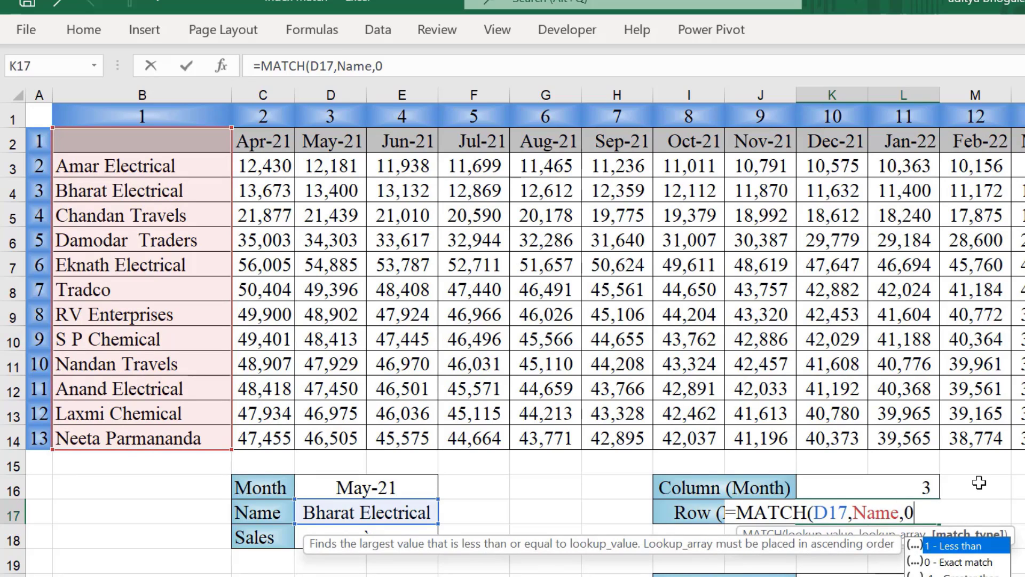
pyautogui.write('0)')
pyautogui.press('Return')
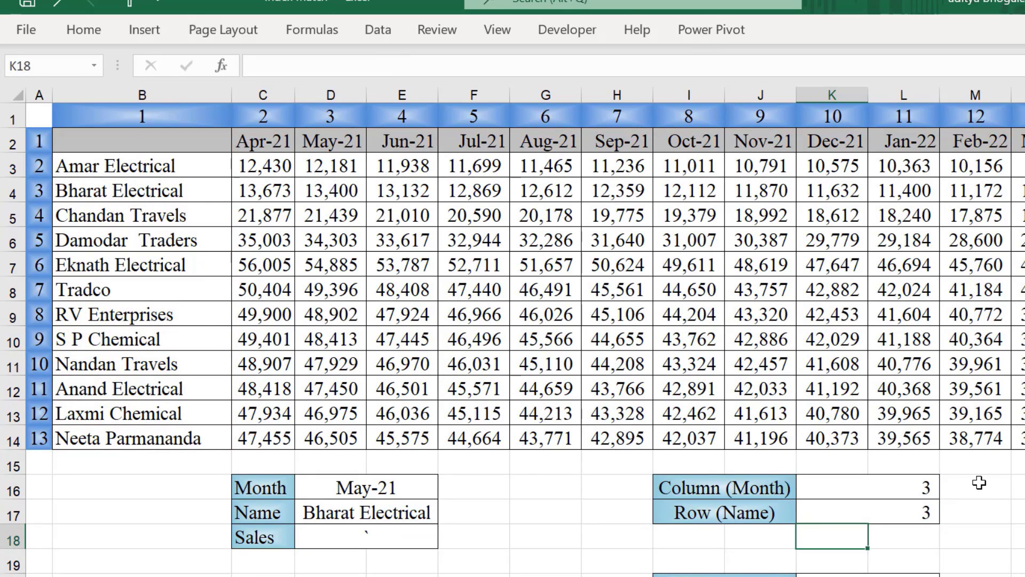
# - Change the name in D17 to Amar Electrical and check the Row (Name) formula and result in K17
pyautogui.click(799, 516)
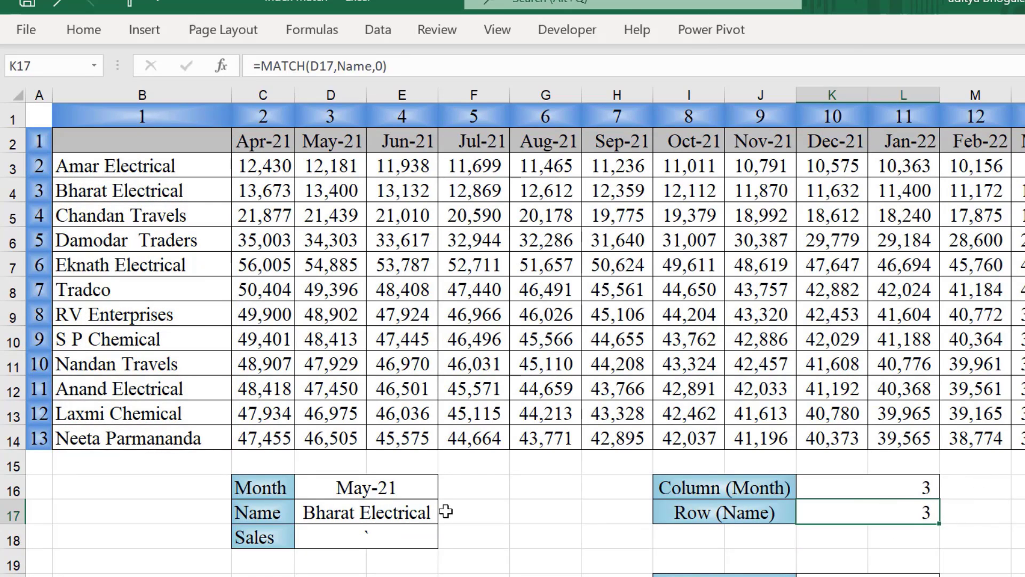
pyautogui.click(336, 511)
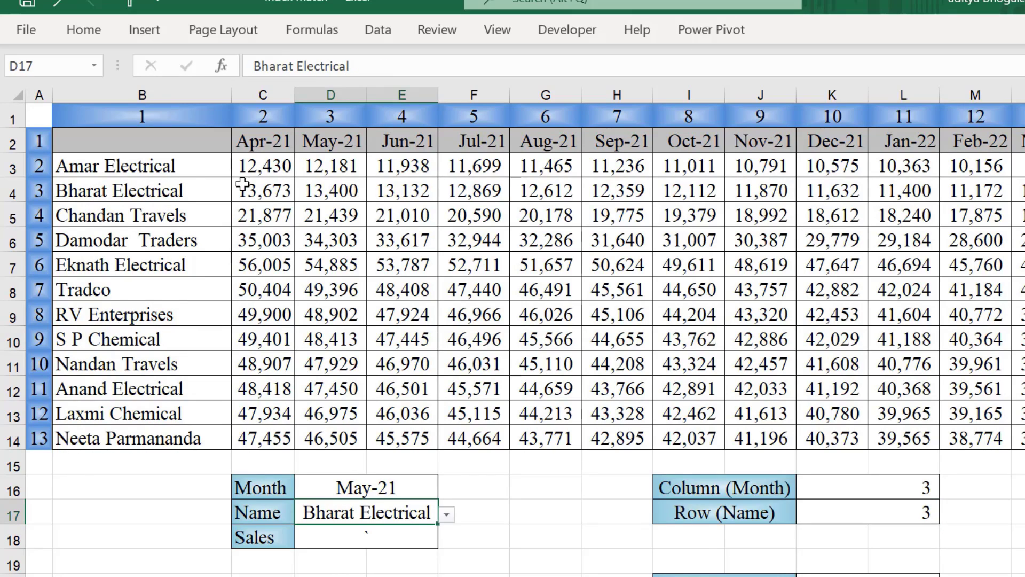
pyautogui.click(445, 515)
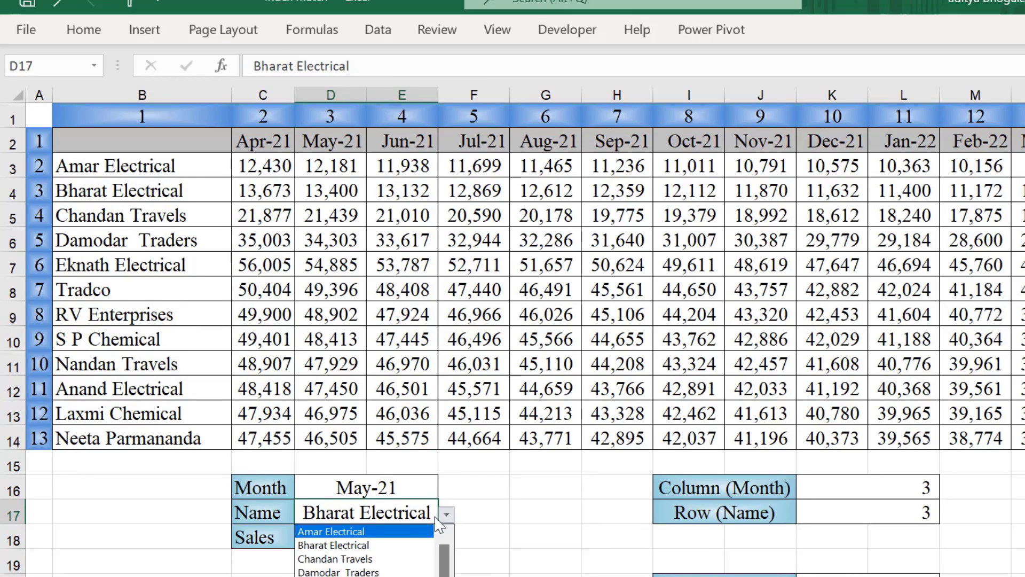
pyautogui.click(363, 531)
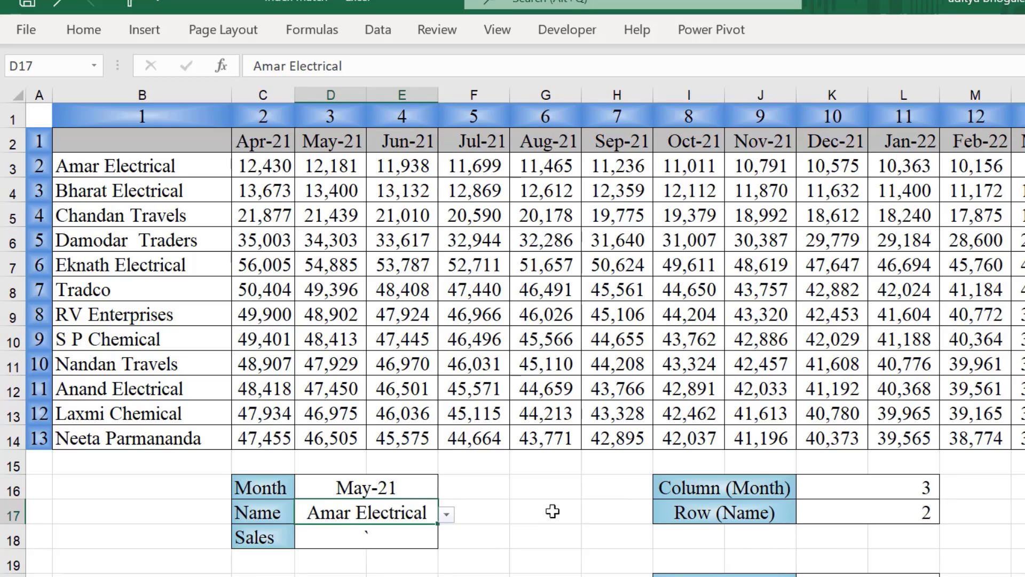
pyautogui.click(923, 512)
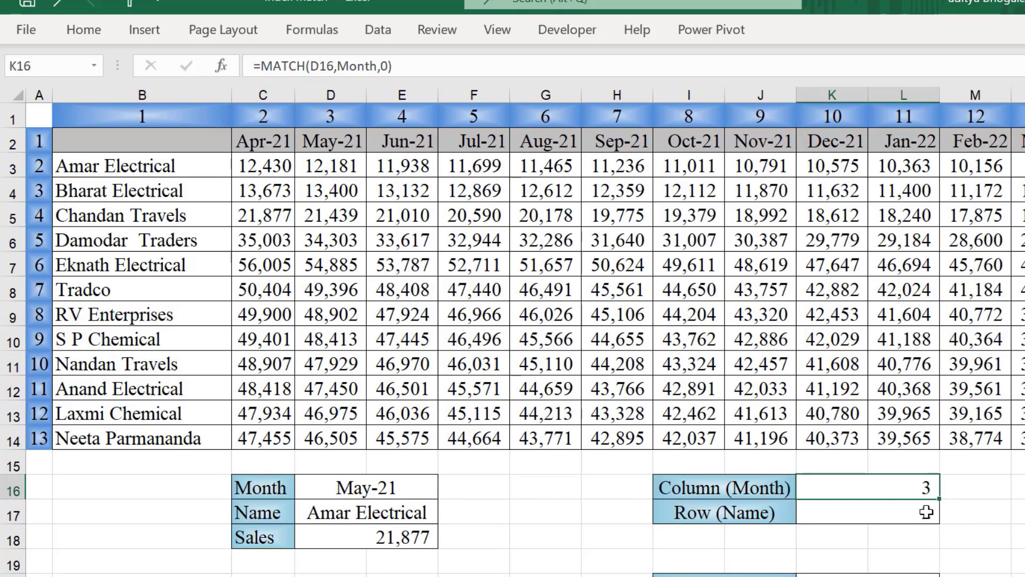
pyautogui.click(923, 515)
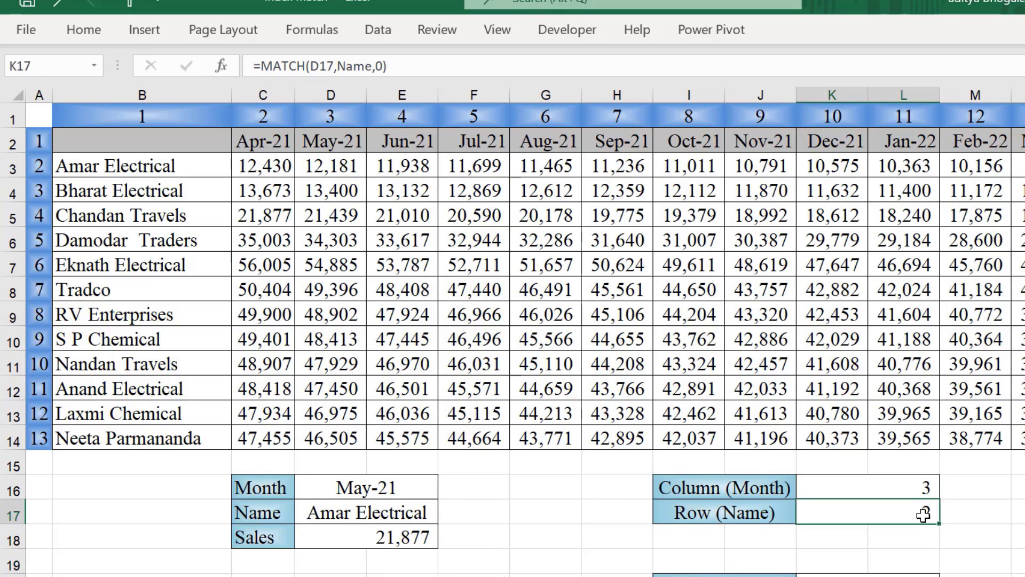
# - Review the Sales formula in D18 and copy MATCH(D17,Name,0), without the equals sign, from K17
pyautogui.click(349, 548)
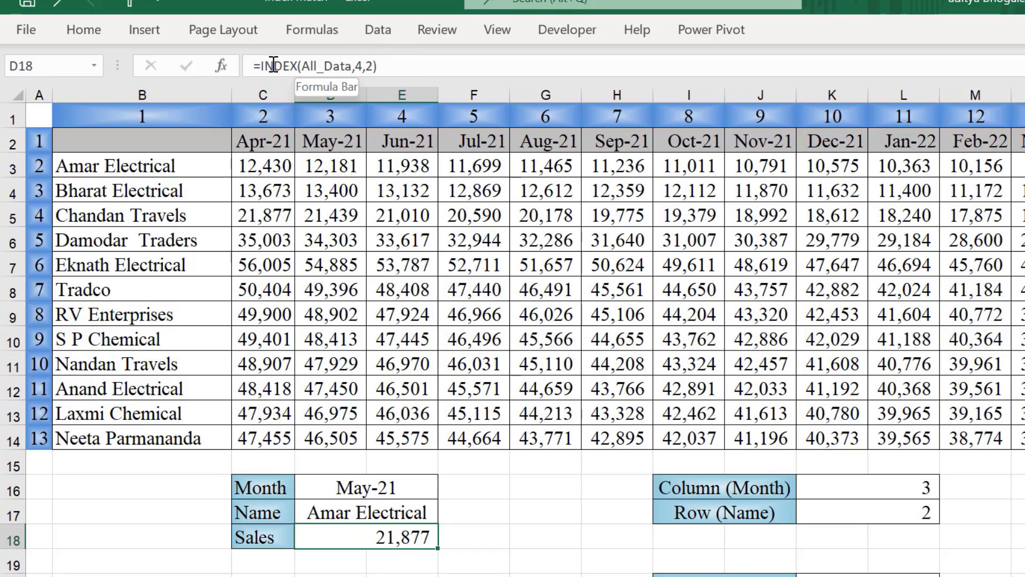
pyautogui.click(855, 511)
pyautogui.click(748, 507)
pyautogui.click(832, 510)
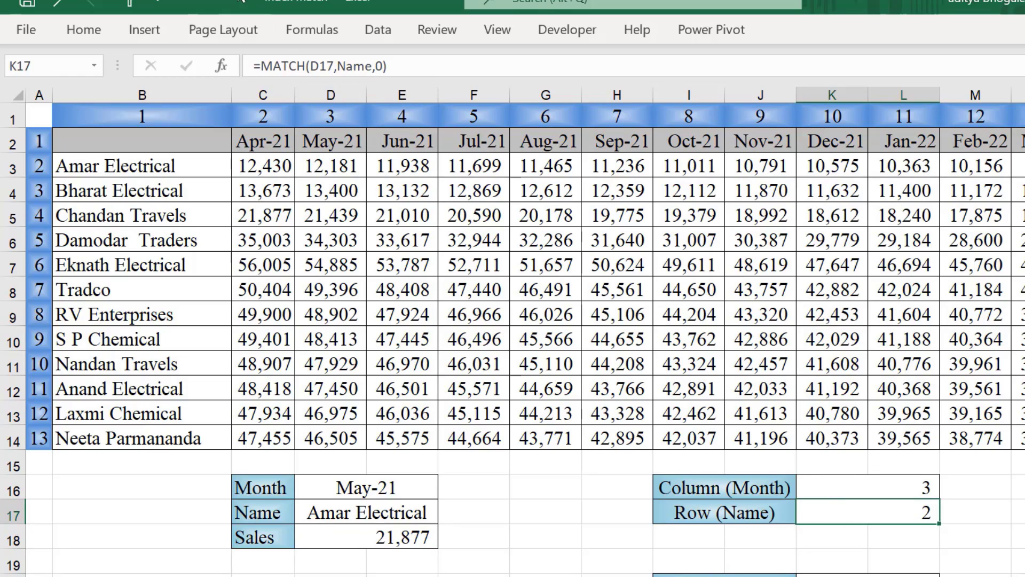
pyautogui.moveTo(408, 63); pyautogui.dragTo(261, 64)
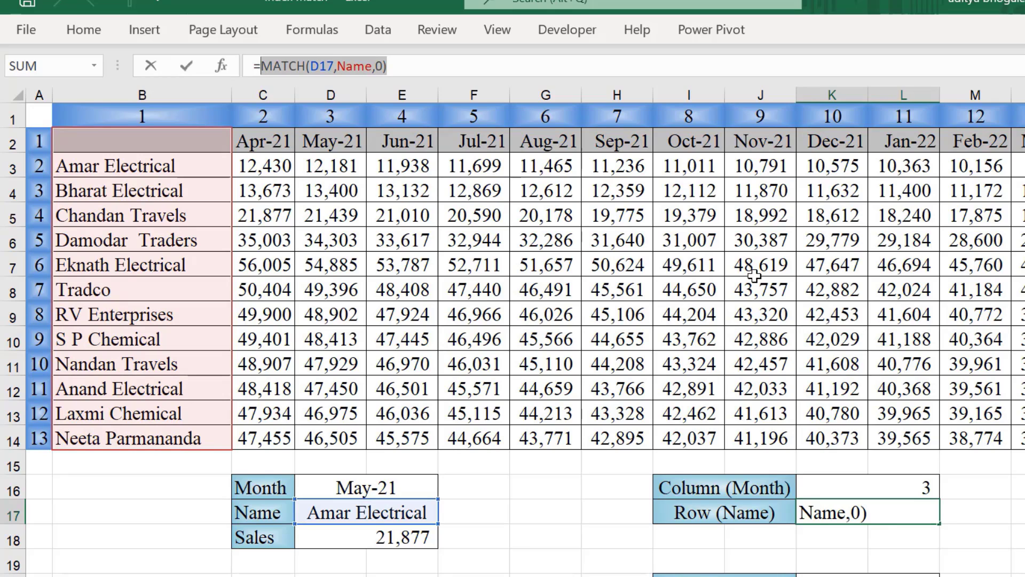
pyautogui.press('Return')
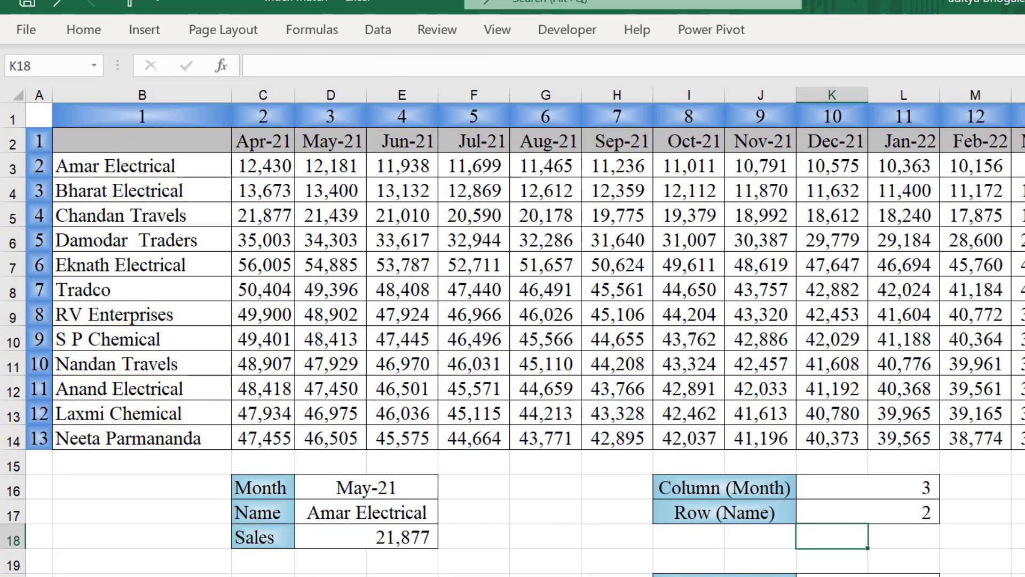
# - Replace the fixed row number in the D18 INDEX formula with MATCH(D17,Name,0)
pyautogui.click(380, 537)
pyautogui.click(314, 65)
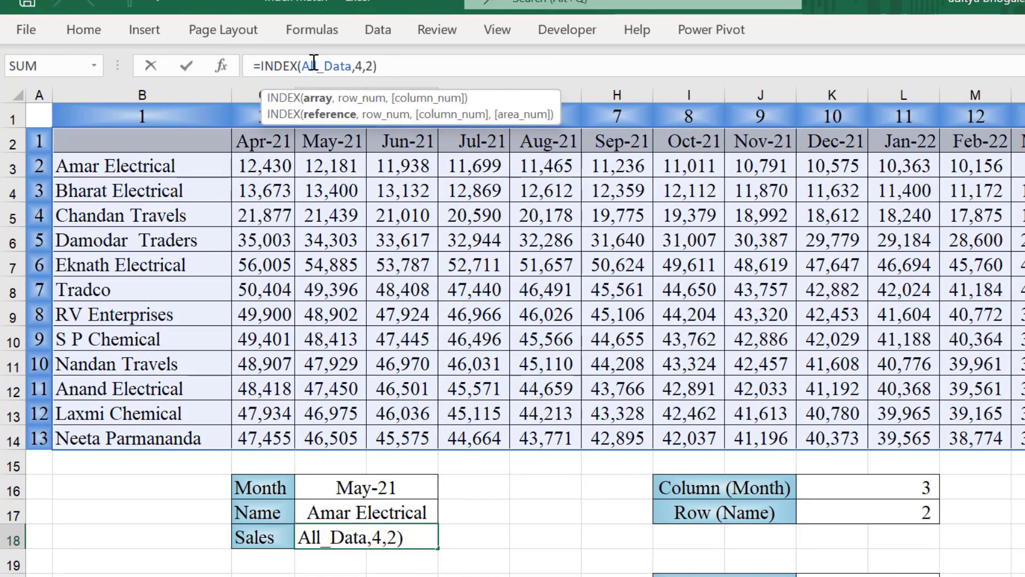
pyautogui.click(322, 99)
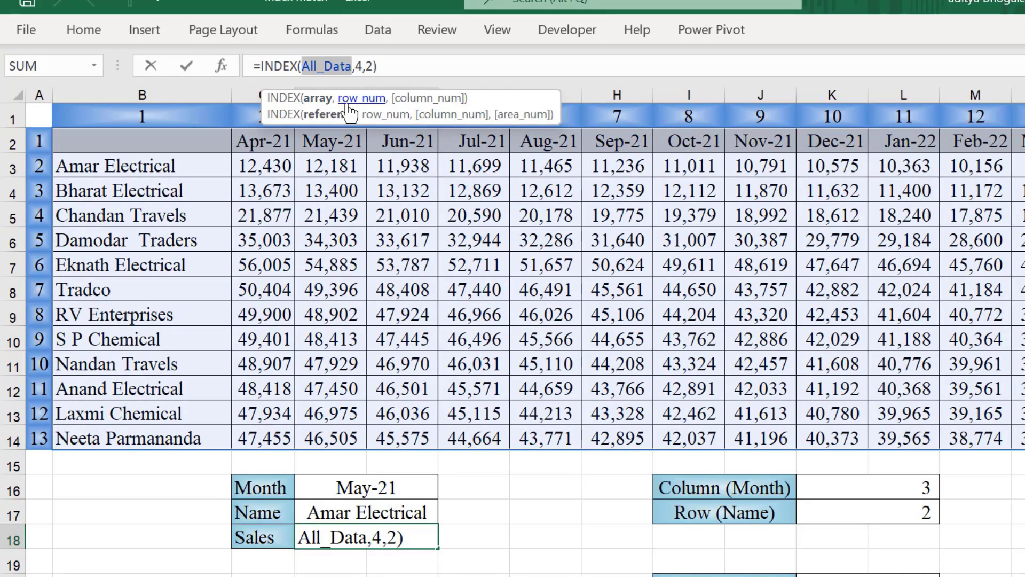
pyautogui.click(353, 101)
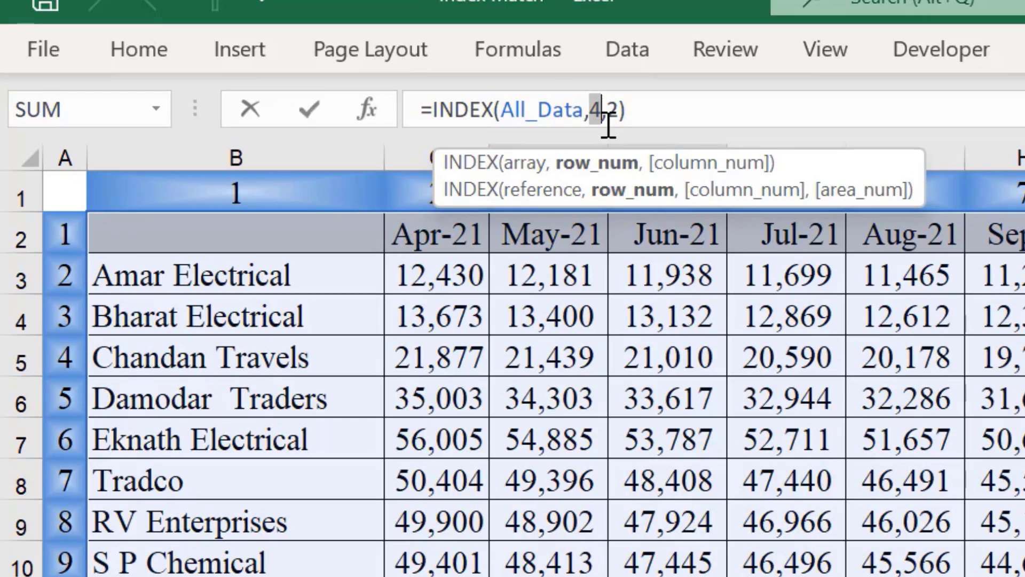
pyautogui.write('MATCH(D17,Name,0)')
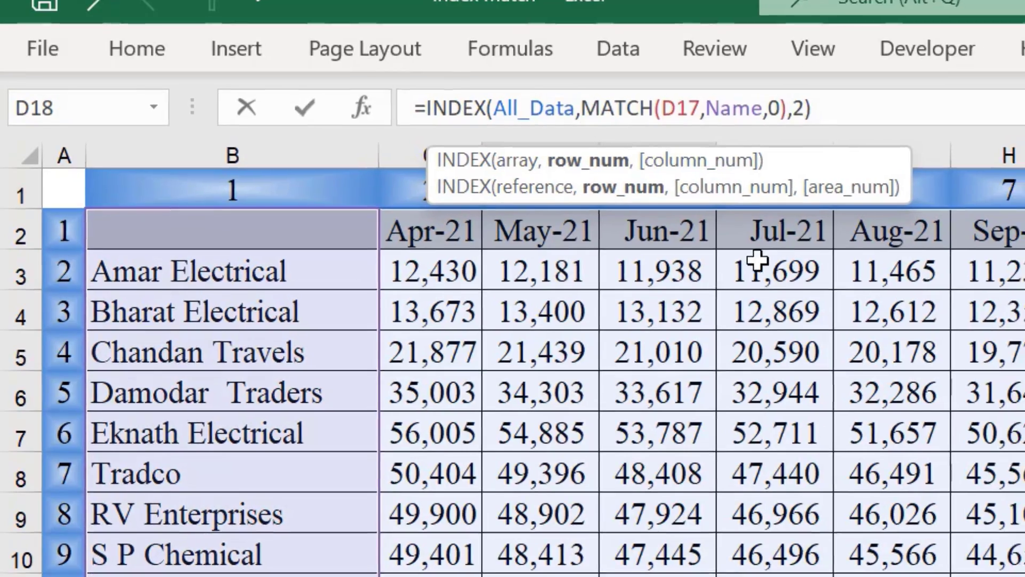
pyautogui.press('Return')
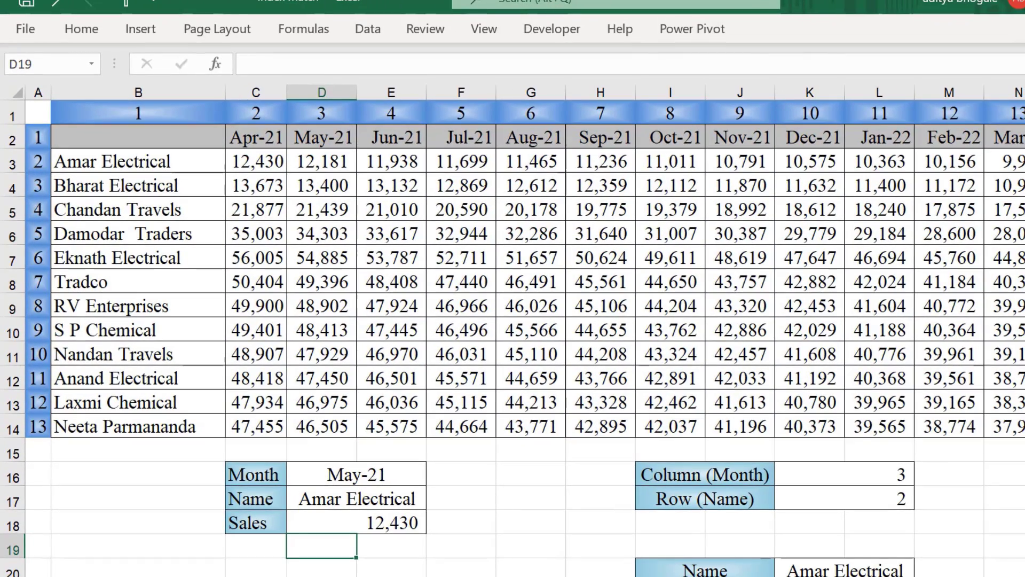
# - Copy MATCH(D16,Month,0), without the equals sign, from the Column (Month) cell K16
pyautogui.click(857, 465)
pyautogui.moveTo(392, 63); pyautogui.dragTo(257, 61)
pyautogui.hotkey('ctrl', 'c')
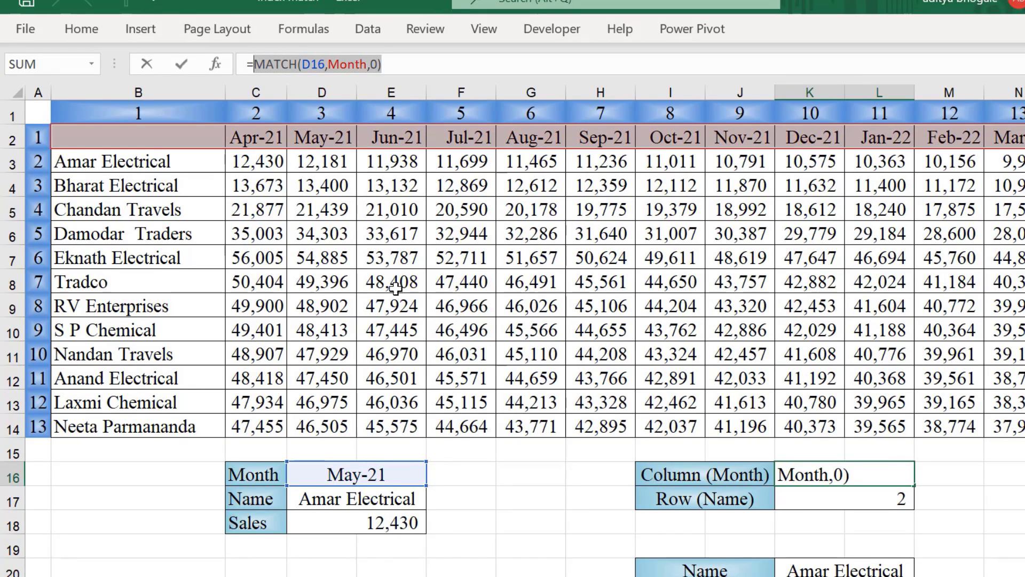
pyautogui.press('Return')
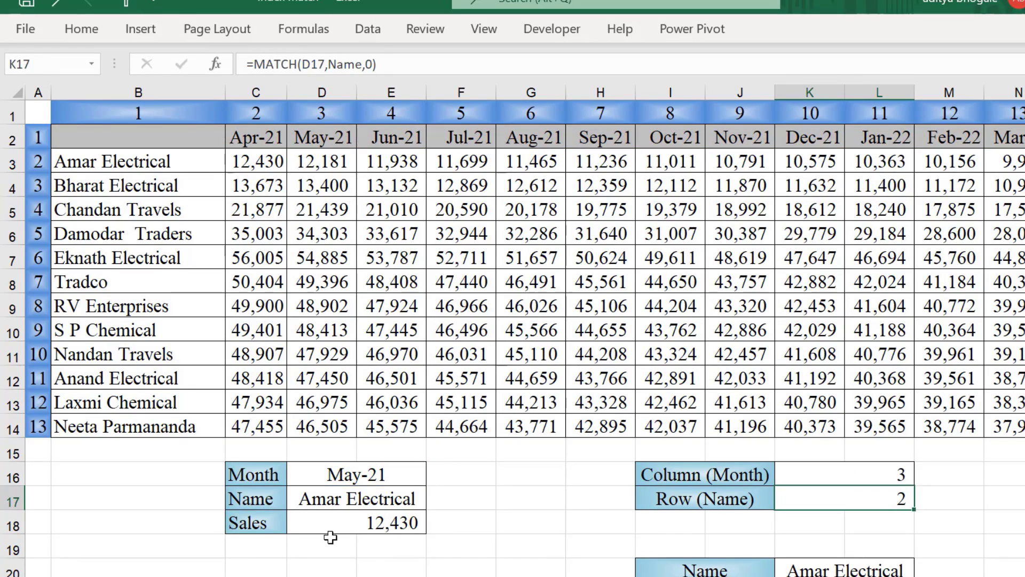
# - Replace the column number in D18's INDEX formula with MATCH(D16,Month,0), review each argument and commit the formula
pyautogui.click(343, 526)
pyautogui.click(389, 63)
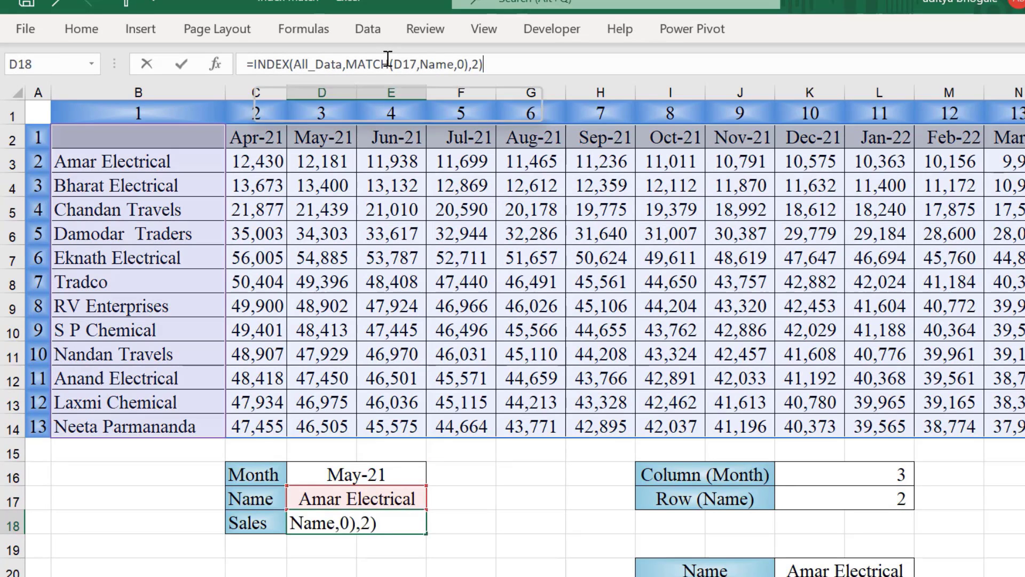
pyautogui.click(355, 97)
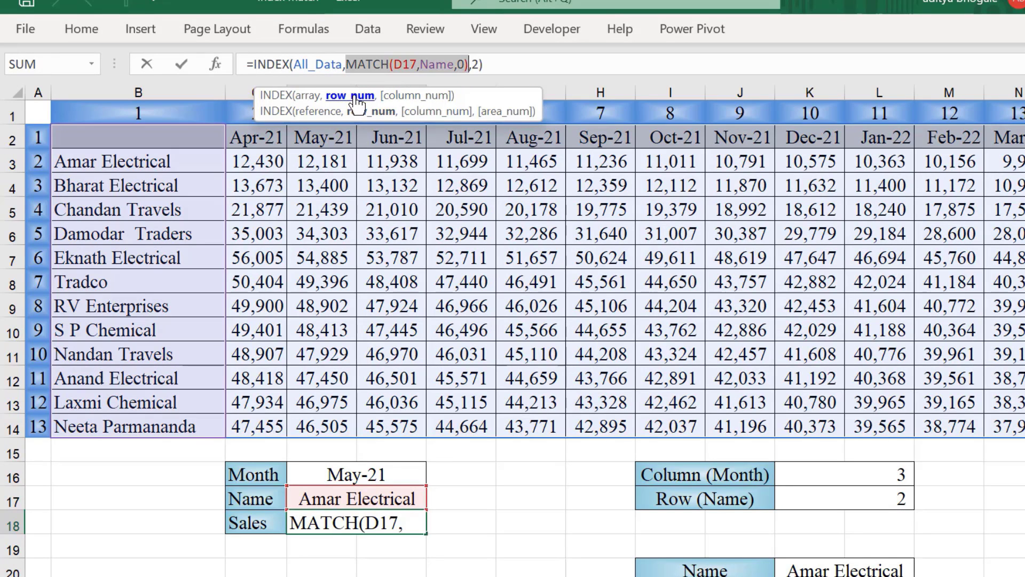
pyautogui.click(419, 98)
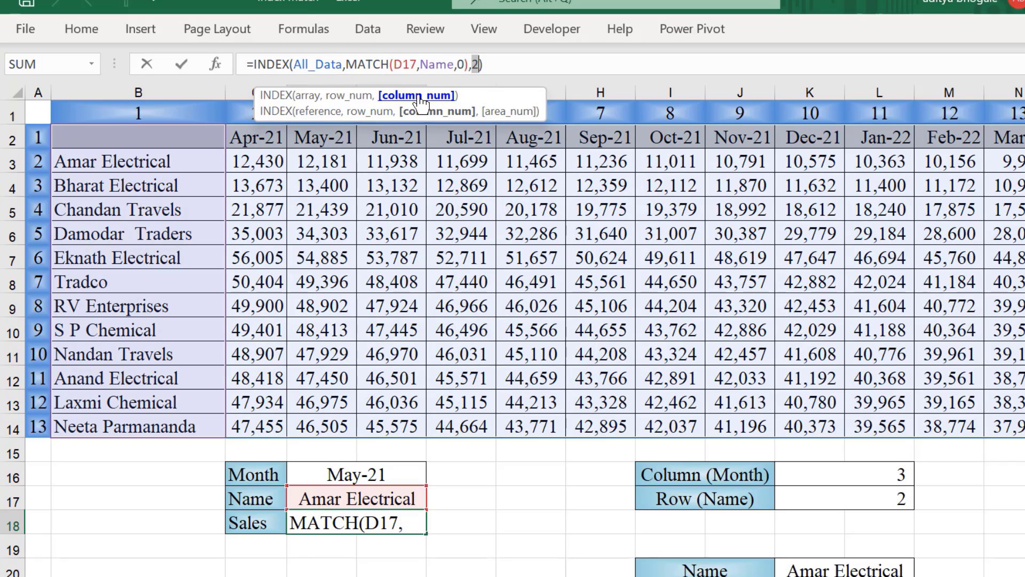
pyautogui.hotkey('ctrl', 'v')
pyautogui.click(310, 97)
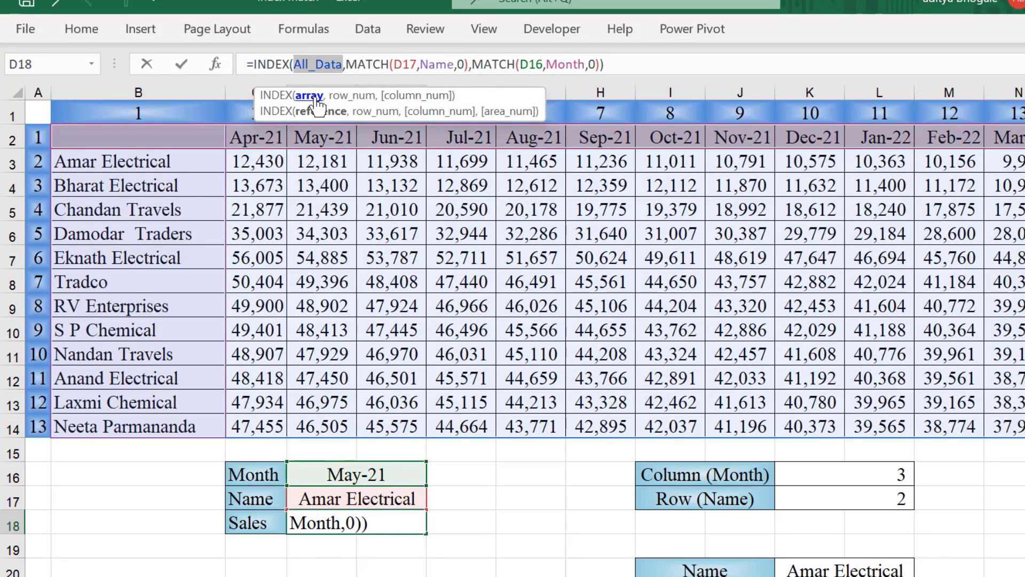
pyautogui.click(353, 97)
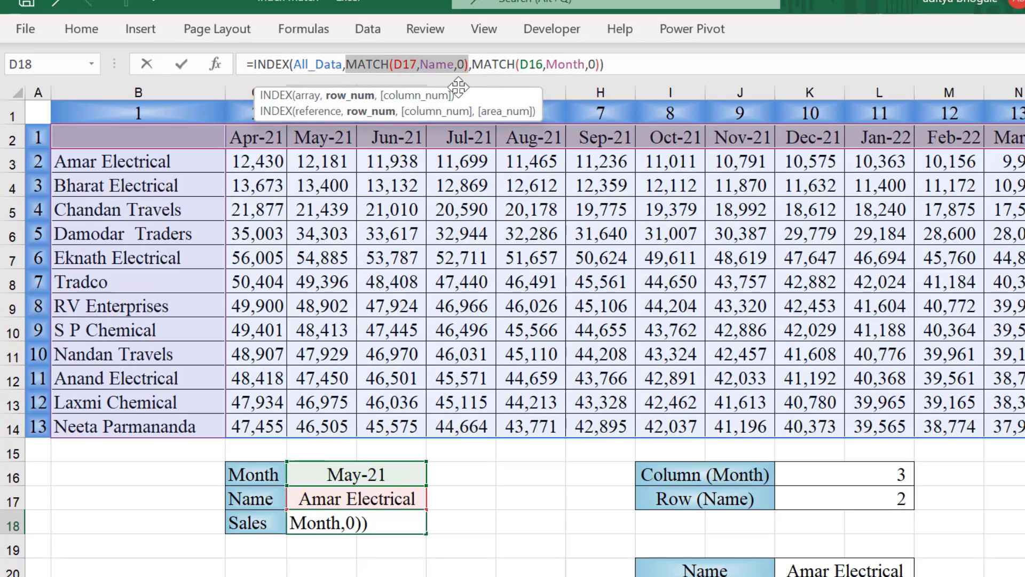
pyautogui.click(435, 97)
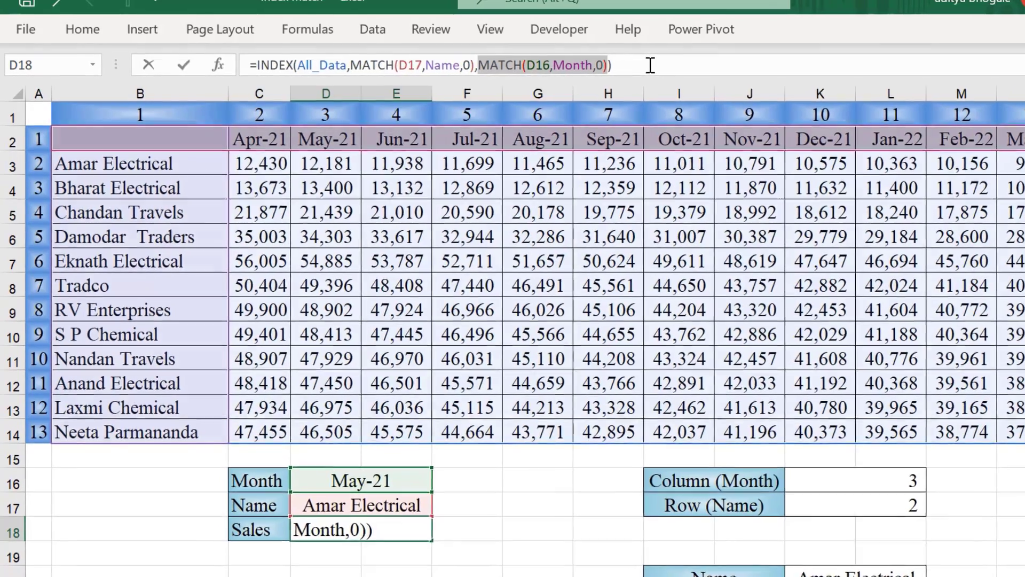
pyautogui.press('Return')
# - Set the month in D16 to Apr-21 and choose Amar Electrical again in D17 to test the Sales lookup
pyautogui.click(338, 472)
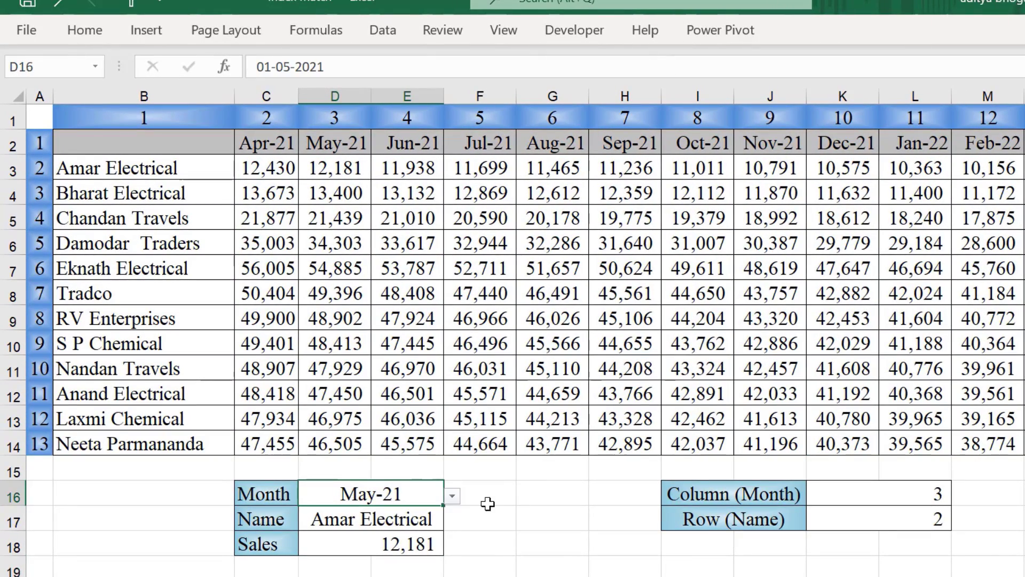
pyautogui.click(452, 495)
pyautogui.scroll(-1, 374, 539)
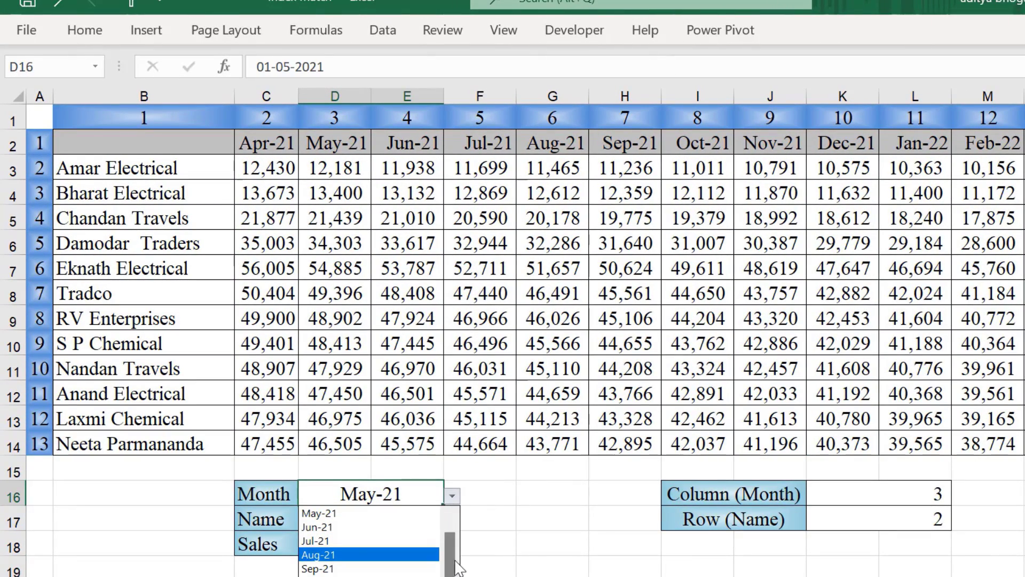
pyautogui.scroll(1, 457, 568)
pyautogui.click(406, 514)
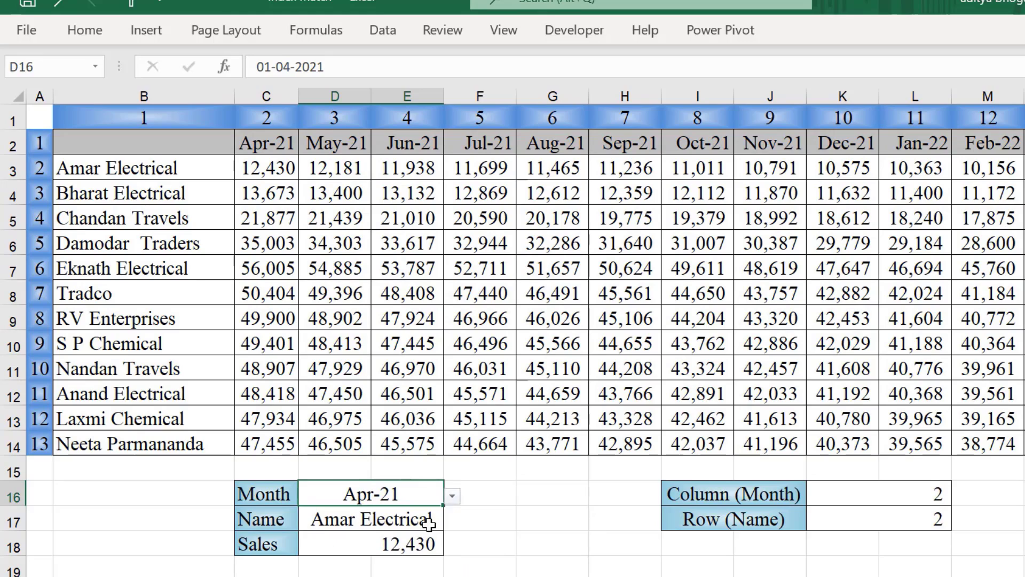
pyautogui.click(429, 525)
pyautogui.click(451, 523)
pyautogui.click(375, 541)
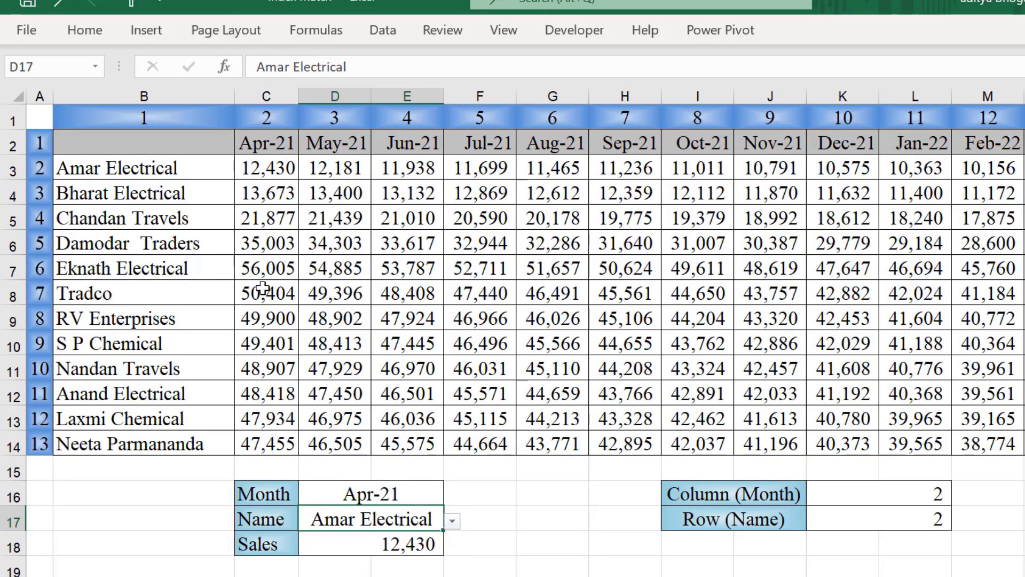
# - Compare Amar Electrical's Apr-21 figure in C3 with the Sales result in D18
pyautogui.click(131, 167)
pyautogui.click(275, 166)
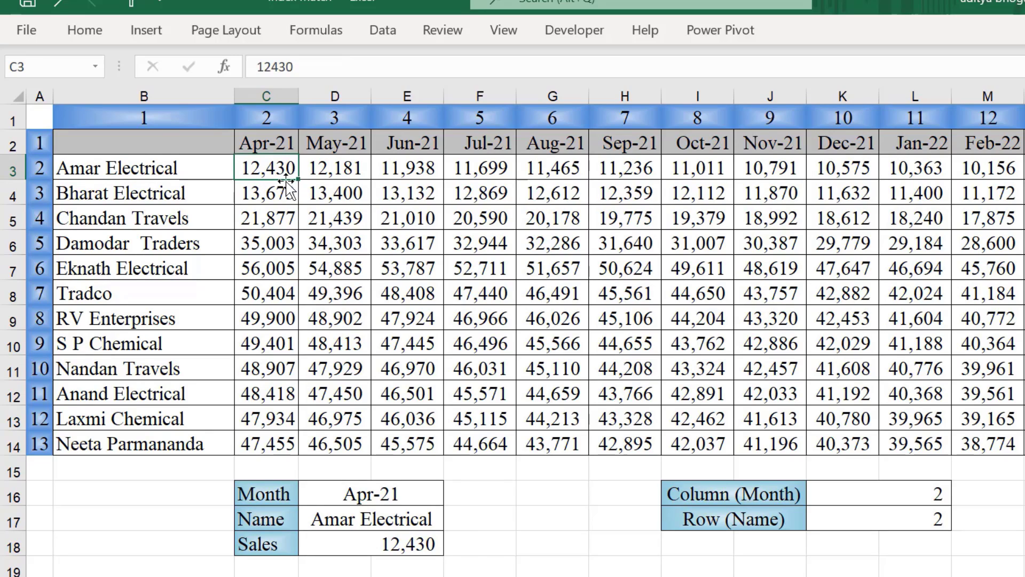
pyautogui.click(433, 550)
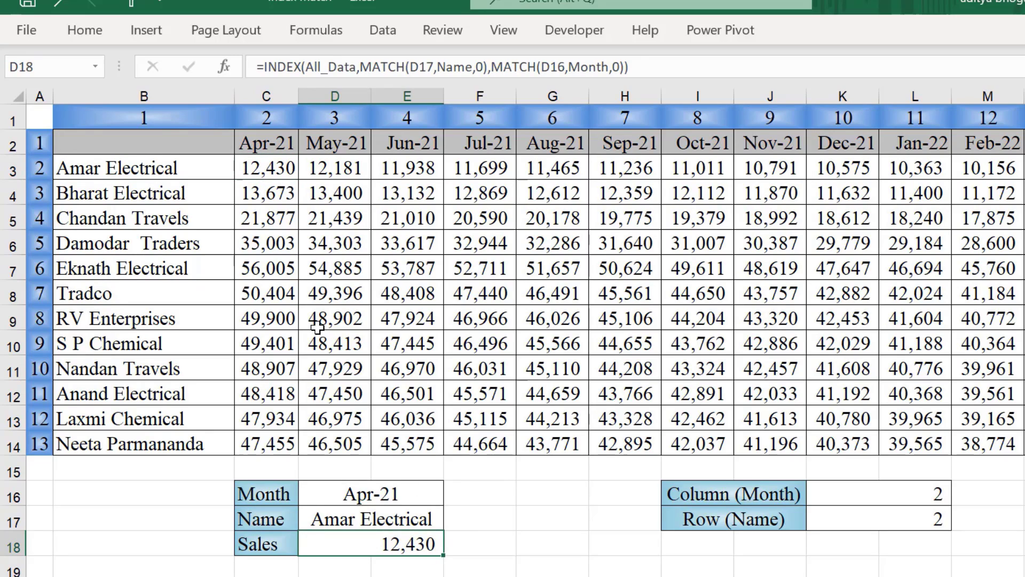
# - Choose RV Enterprises as the Name in D17 and check the Sales result against its Apr-21 figure in C9
pyautogui.click(262, 322)
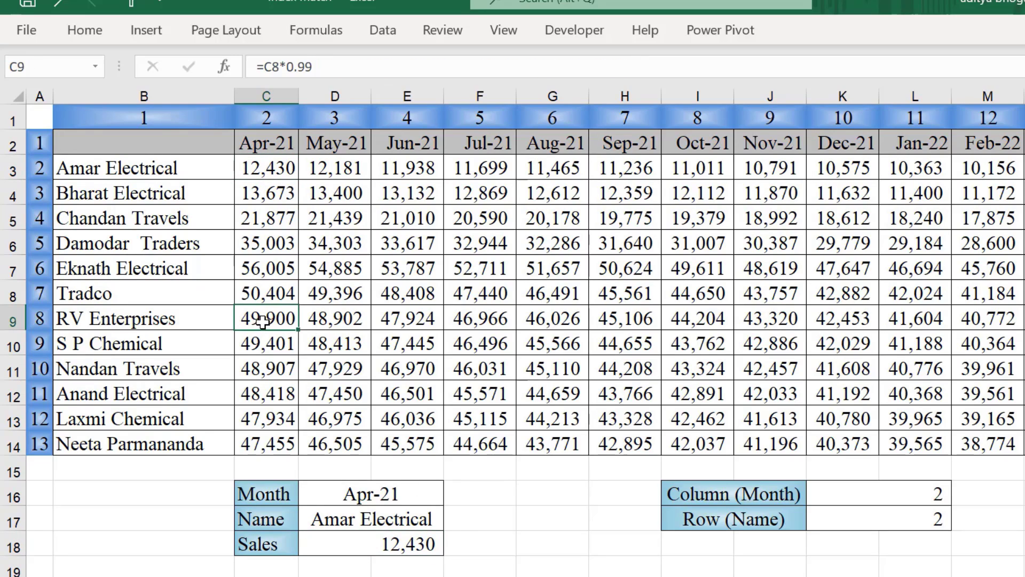
pyautogui.click(432, 517)
pyautogui.click(451, 520)
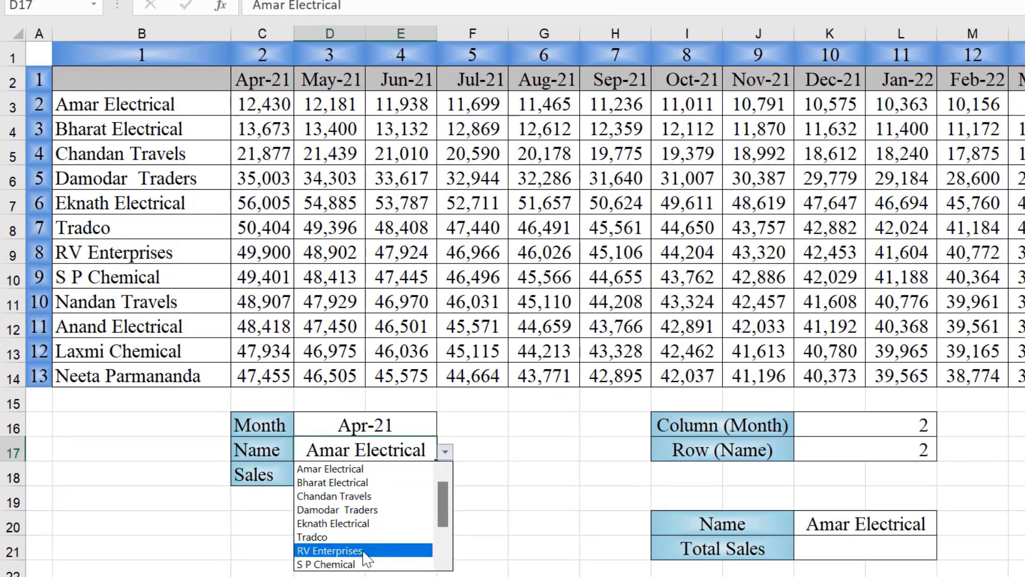
pyautogui.click(435, 576)
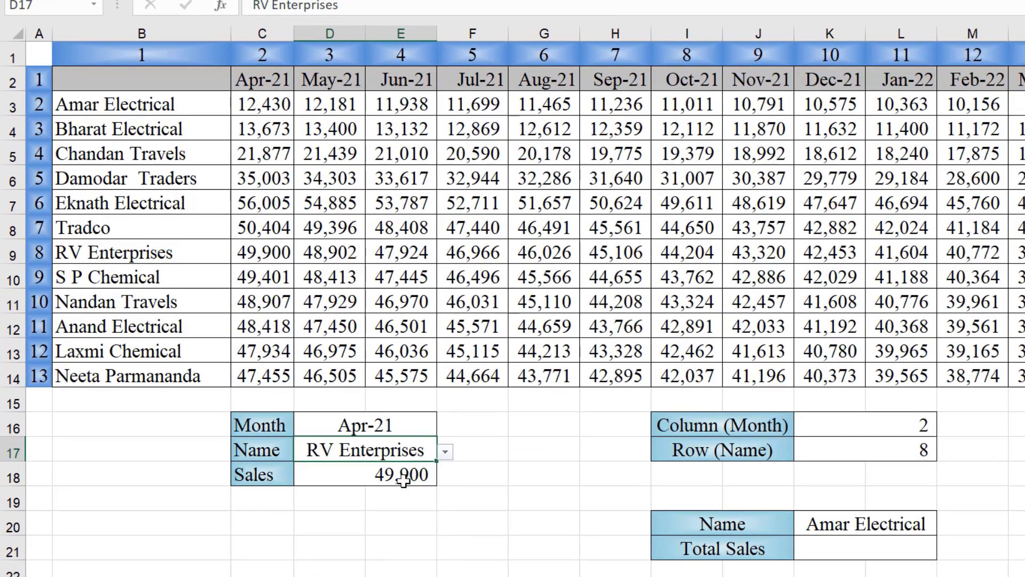
pyautogui.click(277, 253)
# - Set the month in D16 to May-21 and trace RV Enterprises' row and the May-21 column to their intersection
pyautogui.click(412, 425)
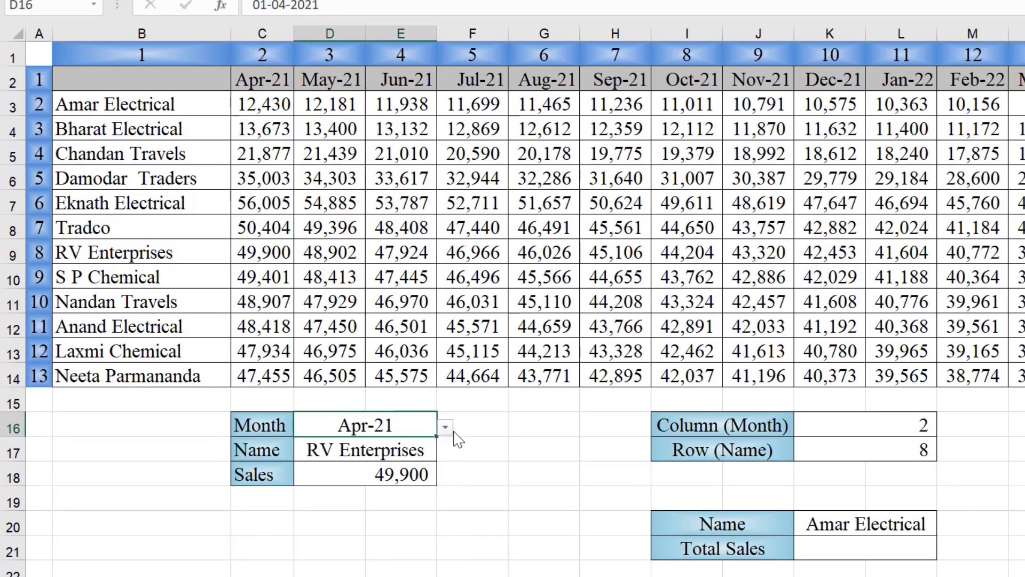
pyautogui.click(445, 427)
pyautogui.click(327, 461)
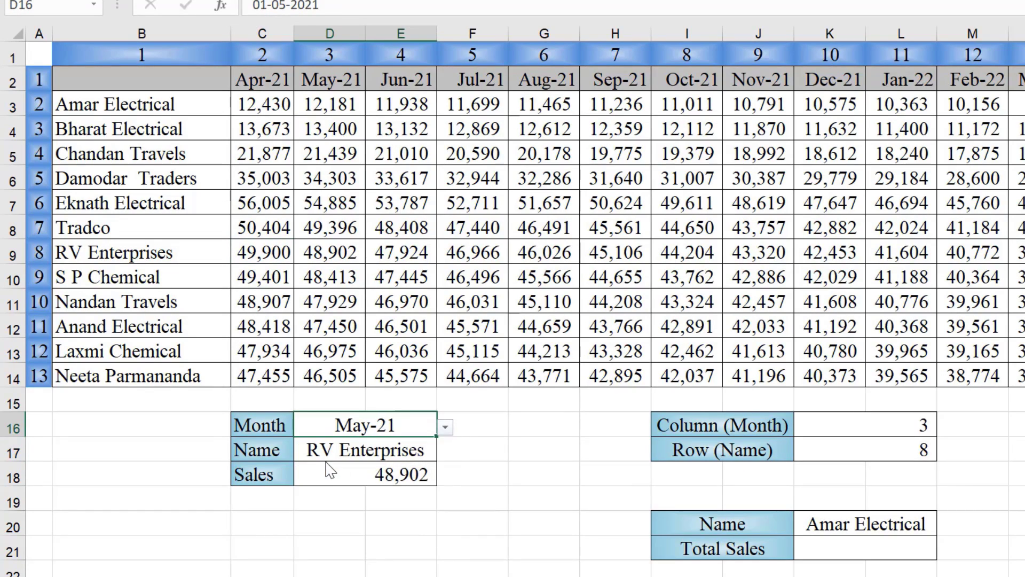
pyautogui.moveTo(46, 253); pyautogui.dragTo(310, 256)
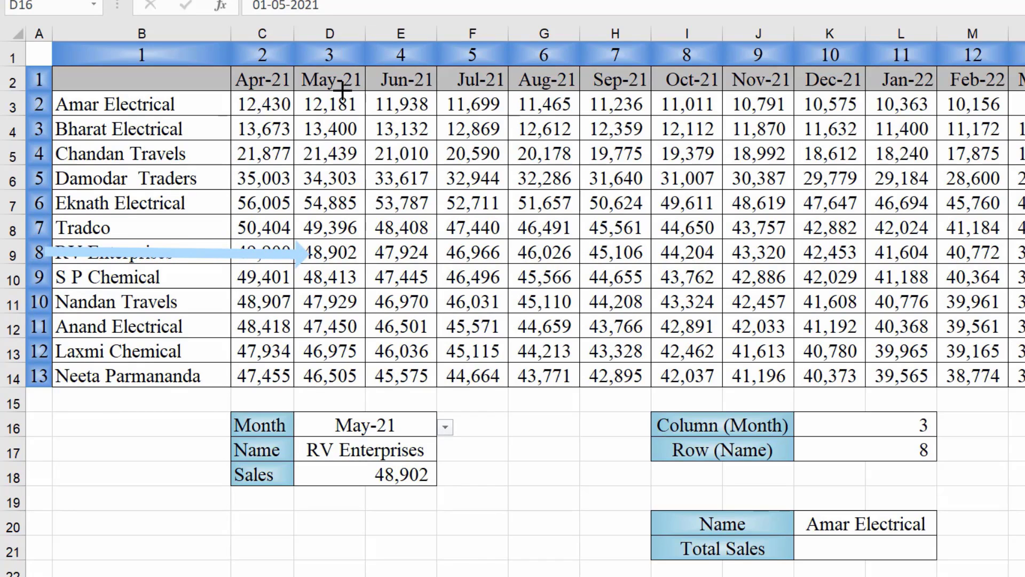
pyautogui.moveTo(340, 53); pyautogui.dragTo(337, 224)
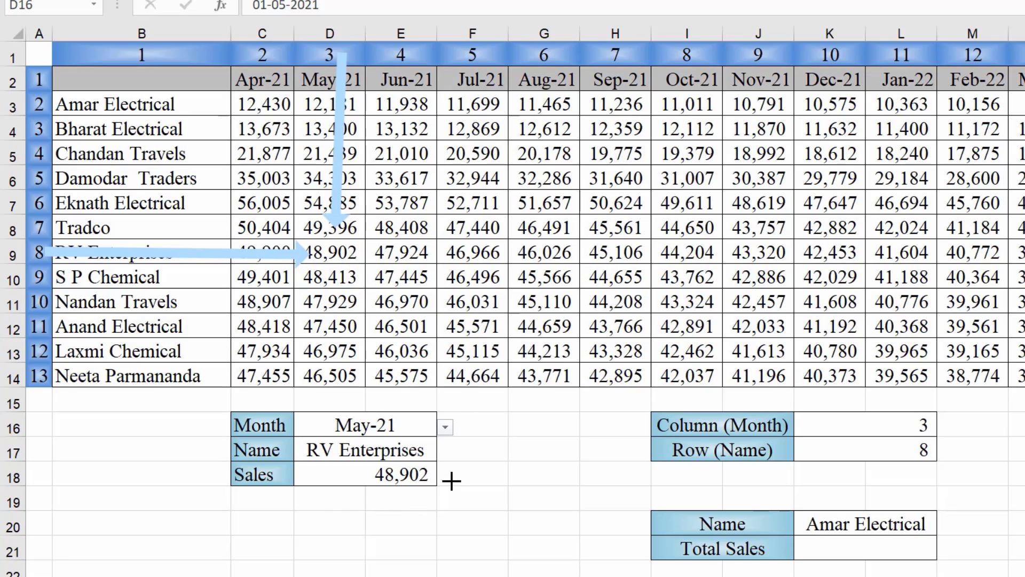
# - Review the array, row number and column number arguments of the D18 INDEX formula, leaving the formula as it is
pyautogui.click(310, 478)
pyautogui.click(372, 16)
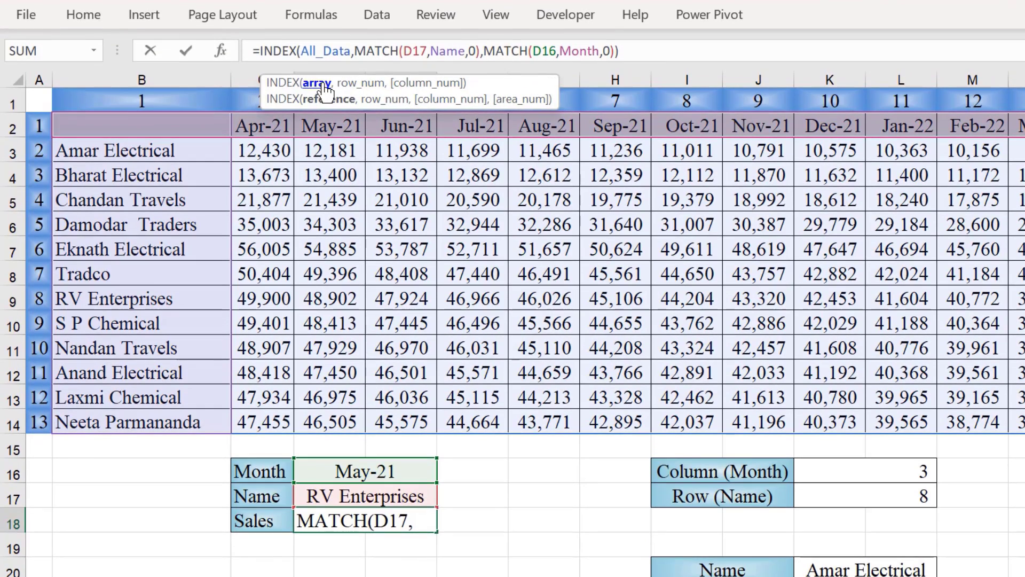
pyautogui.click(320, 75)
pyautogui.click(355, 83)
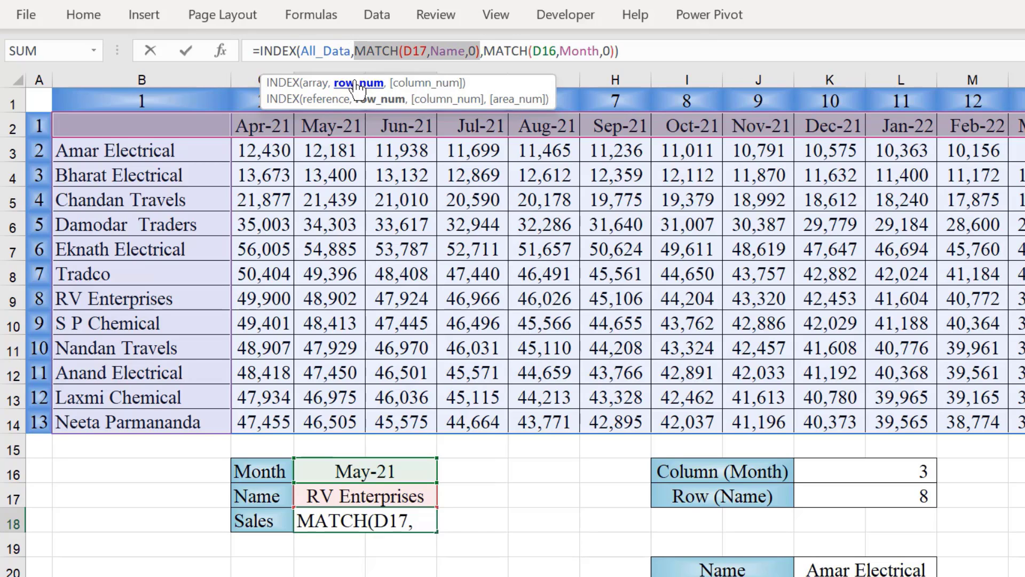
pyautogui.click(413, 85)
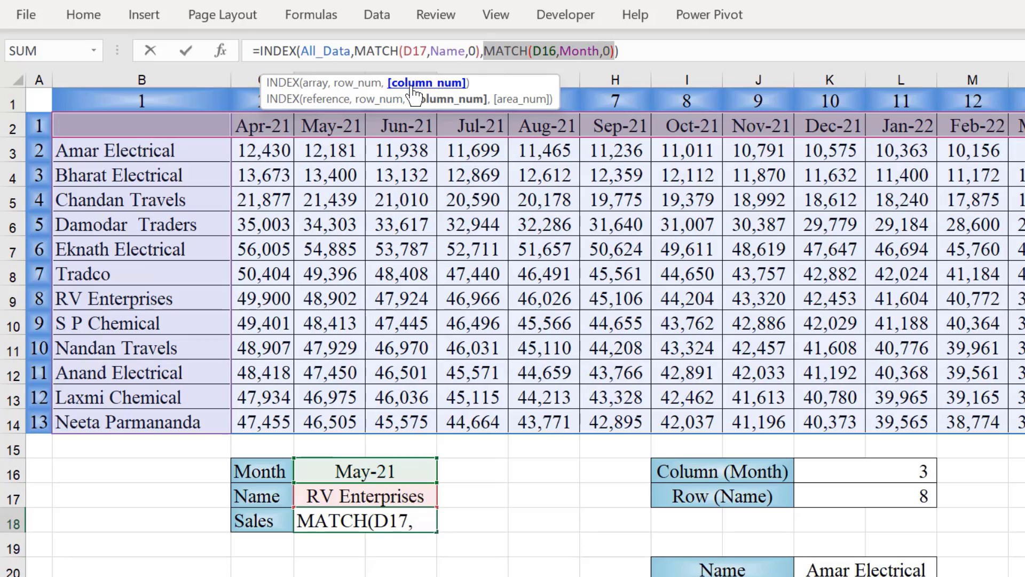
pyautogui.hotkey('ctrl', 'Return')
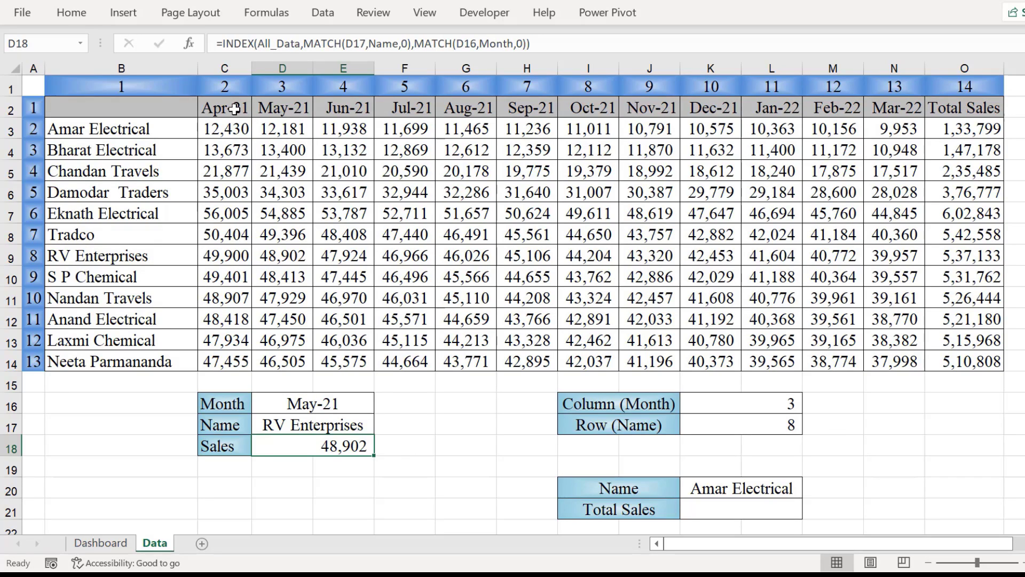
# - Begin an INDEX formula in the Total Sales cell K21 with the Total Sales column O2:O14 as its array
pyautogui.moveTo(235, 108); pyautogui.dragTo(880, 111)
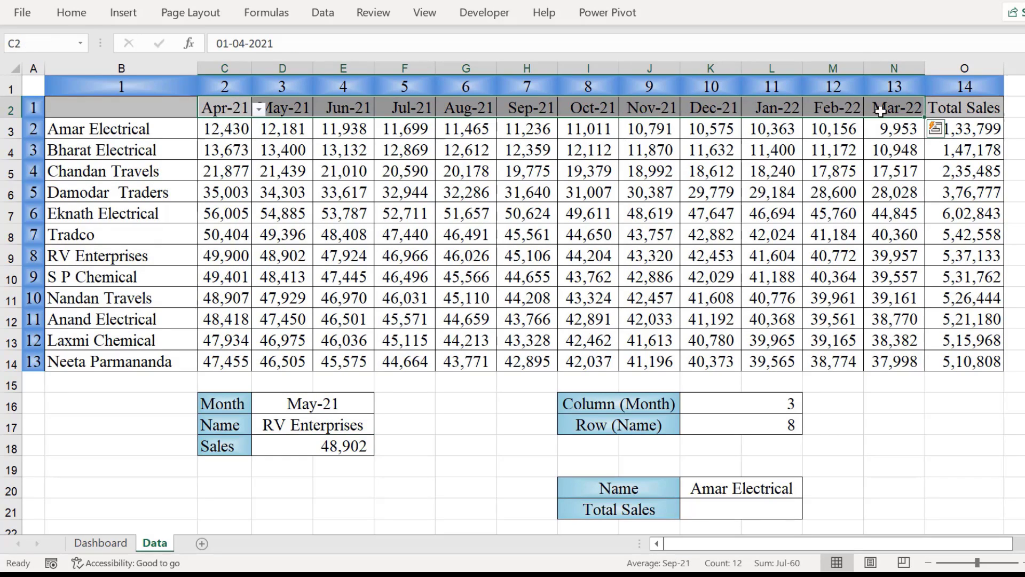
pyautogui.moveTo(964, 68); pyautogui.dragTo(976, 227)
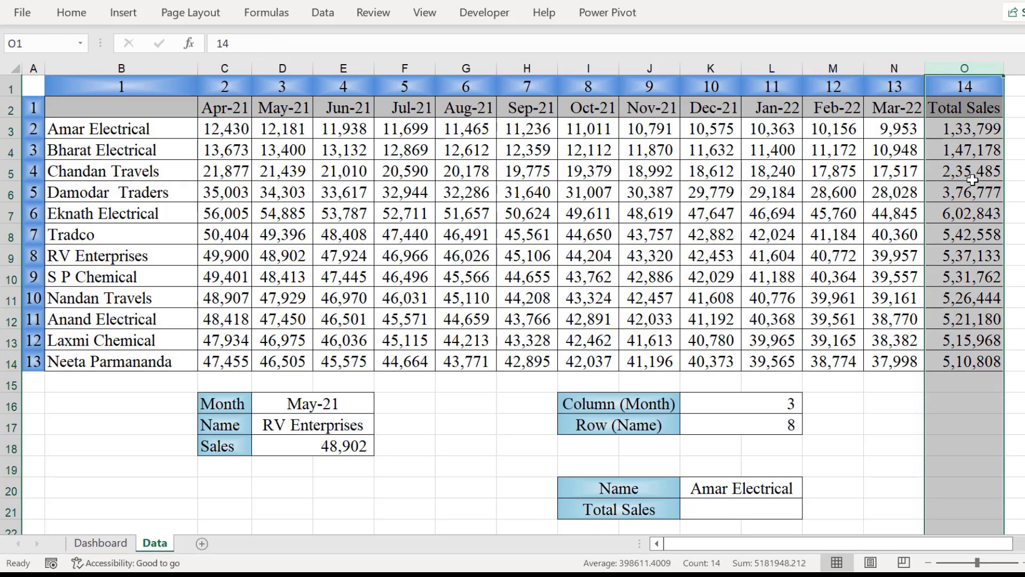
pyautogui.click(775, 509)
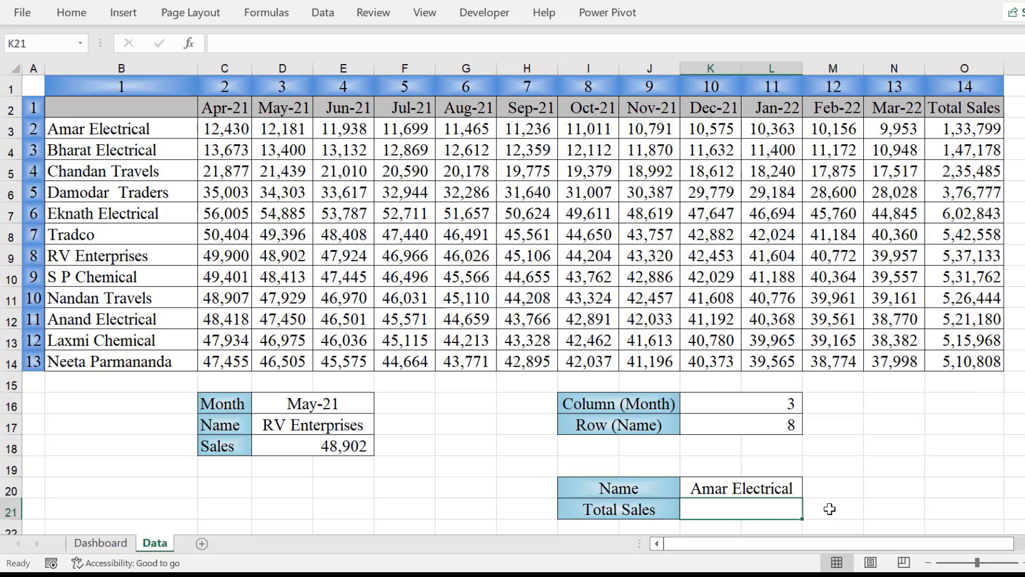
pyautogui.write('=ind')
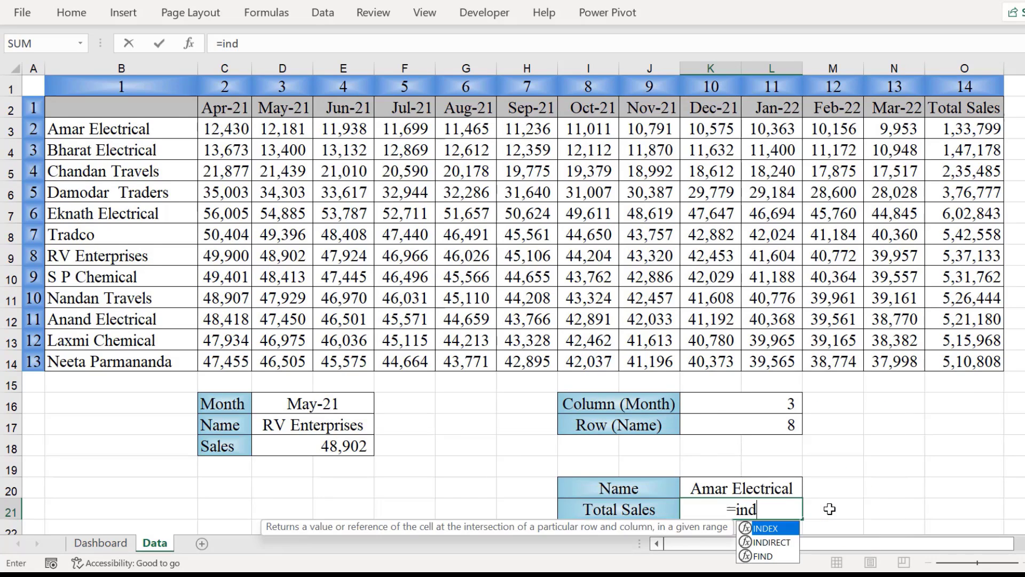
pyautogui.press('Tab')
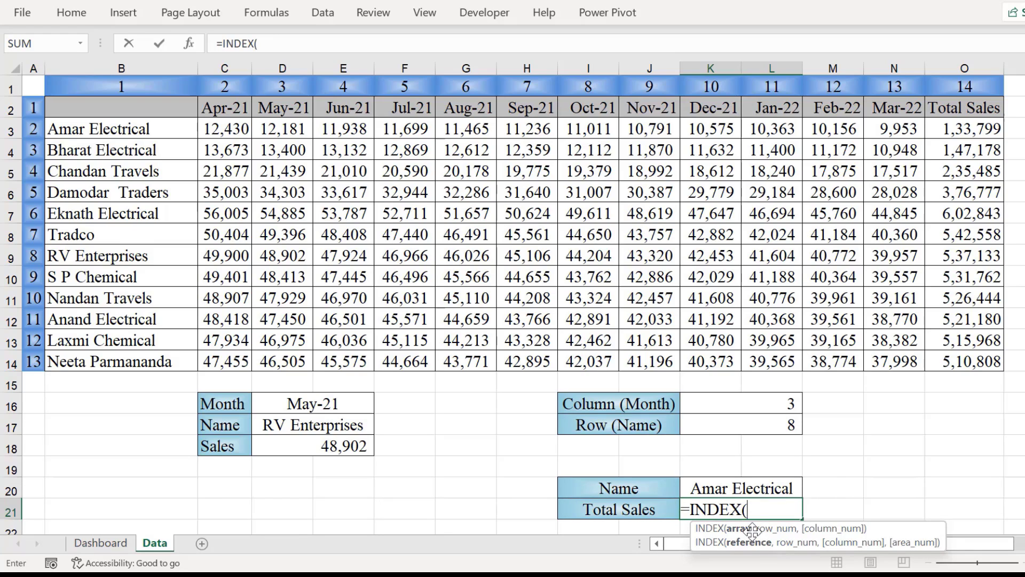
pyautogui.click(969, 107)
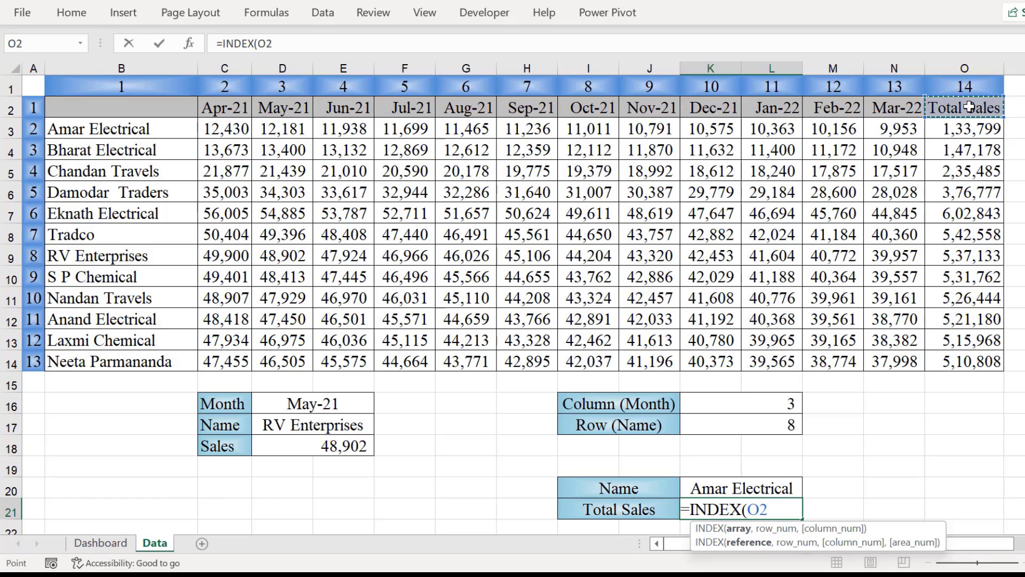
pyautogui.hotkey('ctrl', 'shift', 'Down')
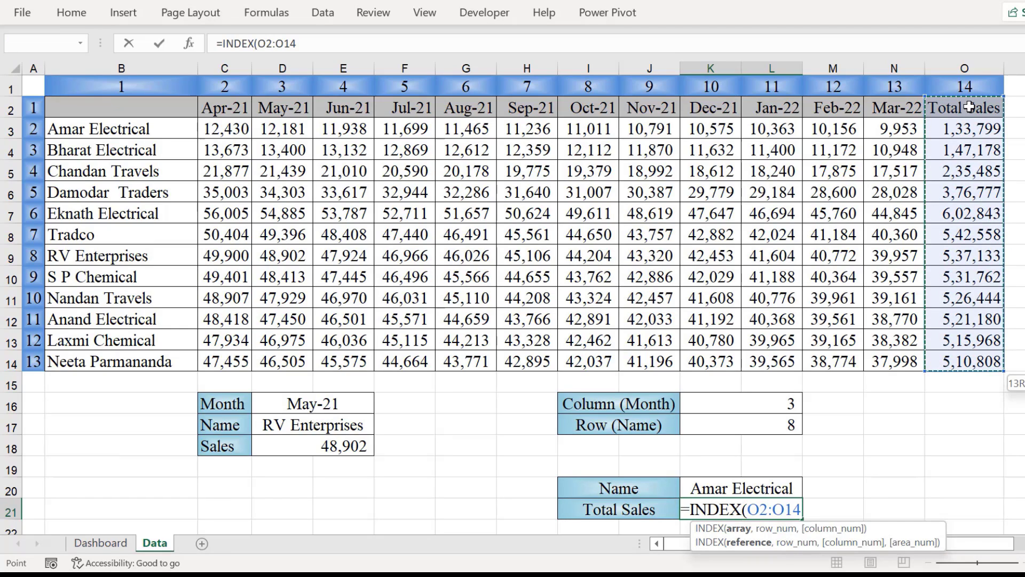
pyautogui.click(965, 126)
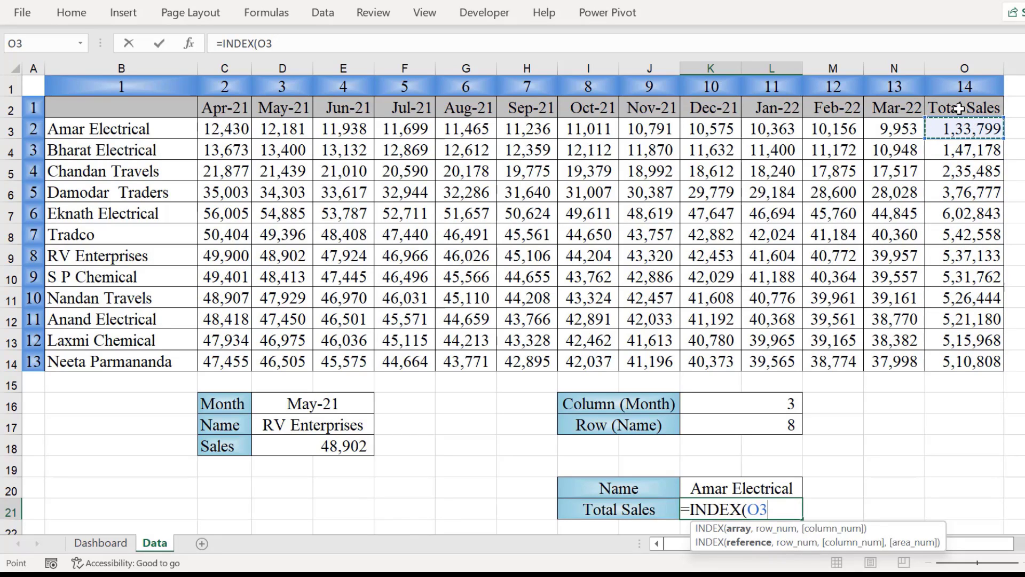
pyautogui.click(960, 109)
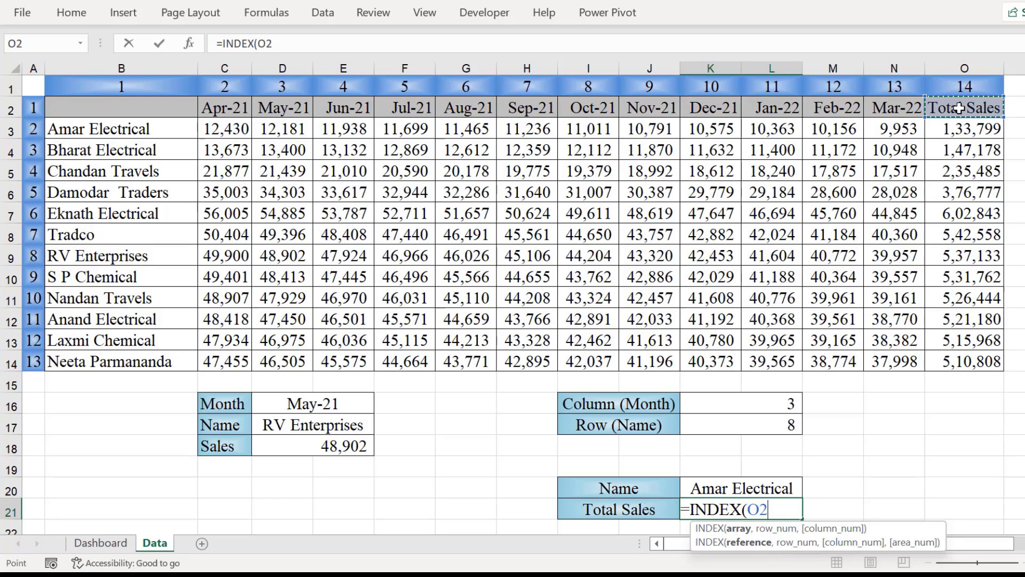
pyautogui.hotkey('ctrl', 'shift', 'Down')
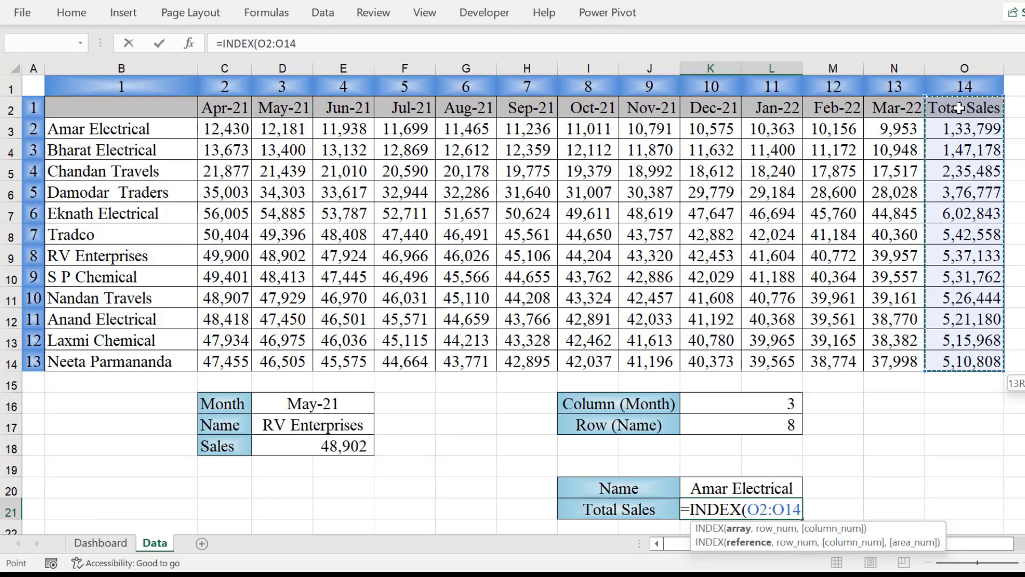
pyautogui.write(',')
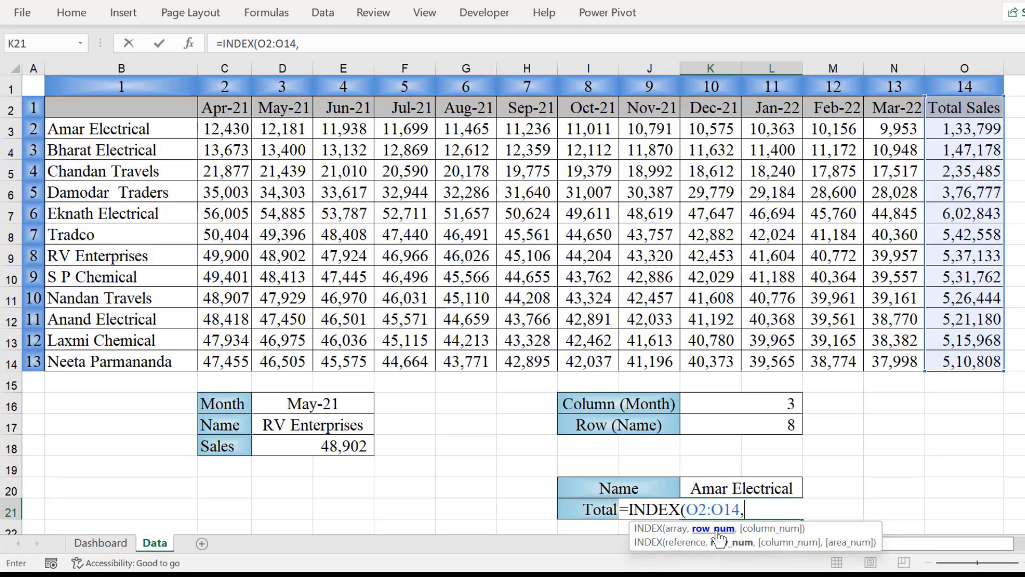
# - Complete the K21 INDEX formula with MATCH(K20,Name,0) as the row number and commit it
pyautogui.write('mat')
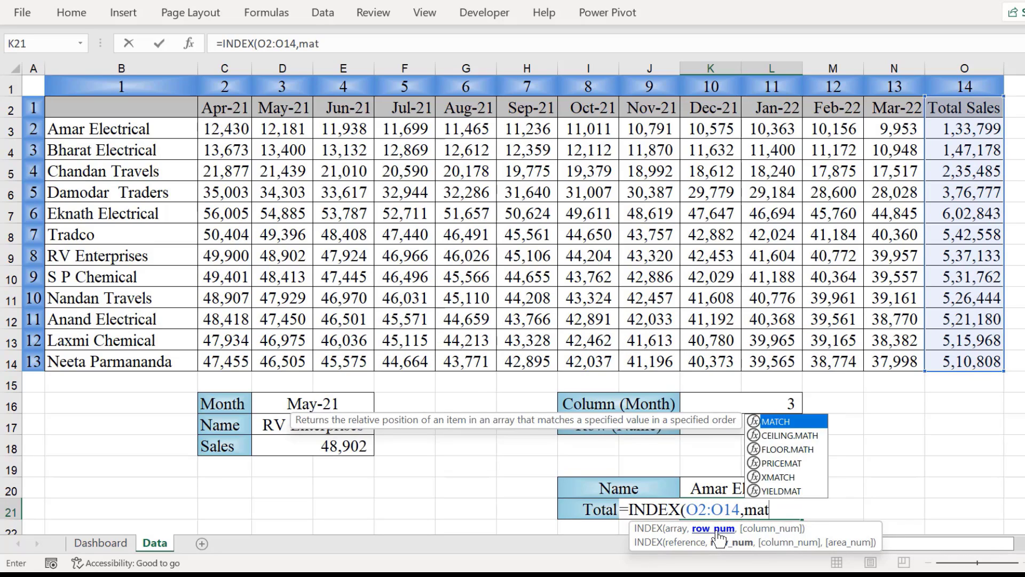
pyautogui.press('Tab')
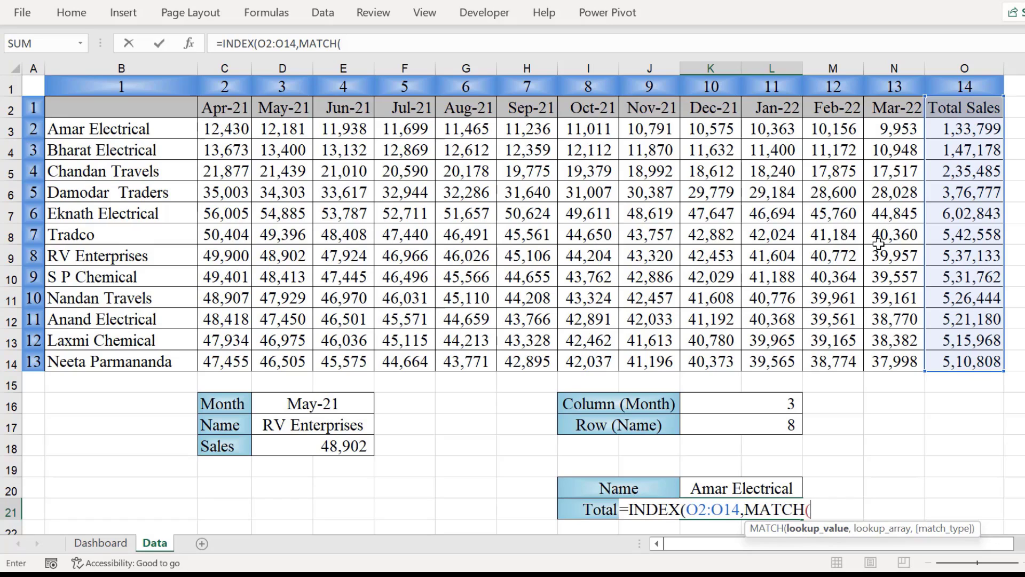
pyautogui.click(735, 483)
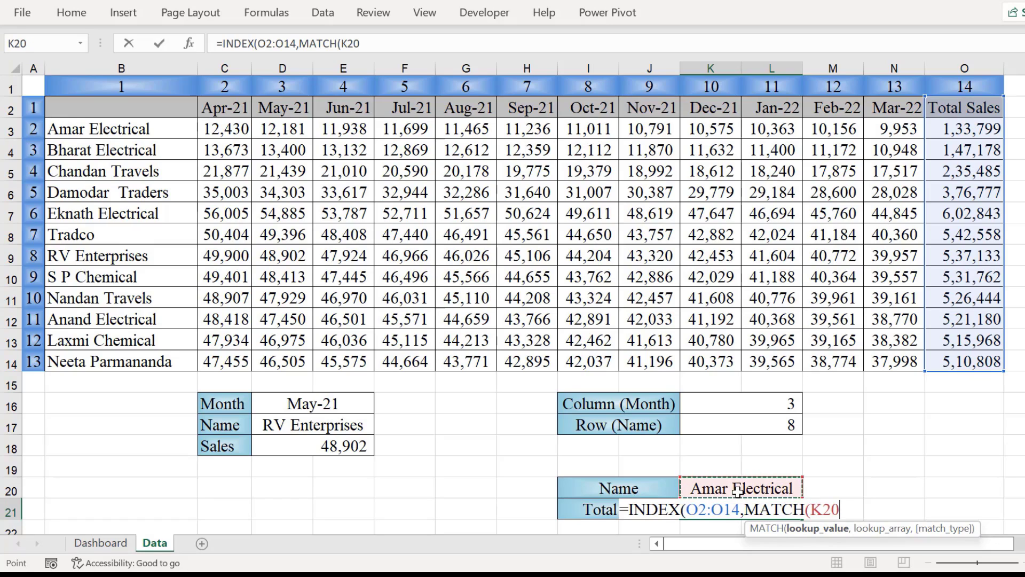
pyautogui.write(',')
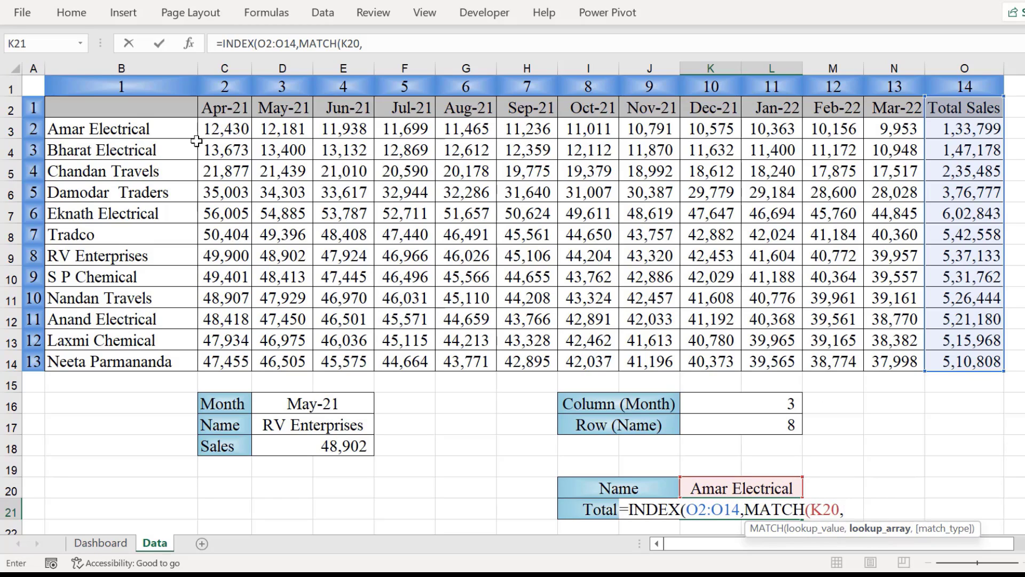
pyautogui.click(136, 111)
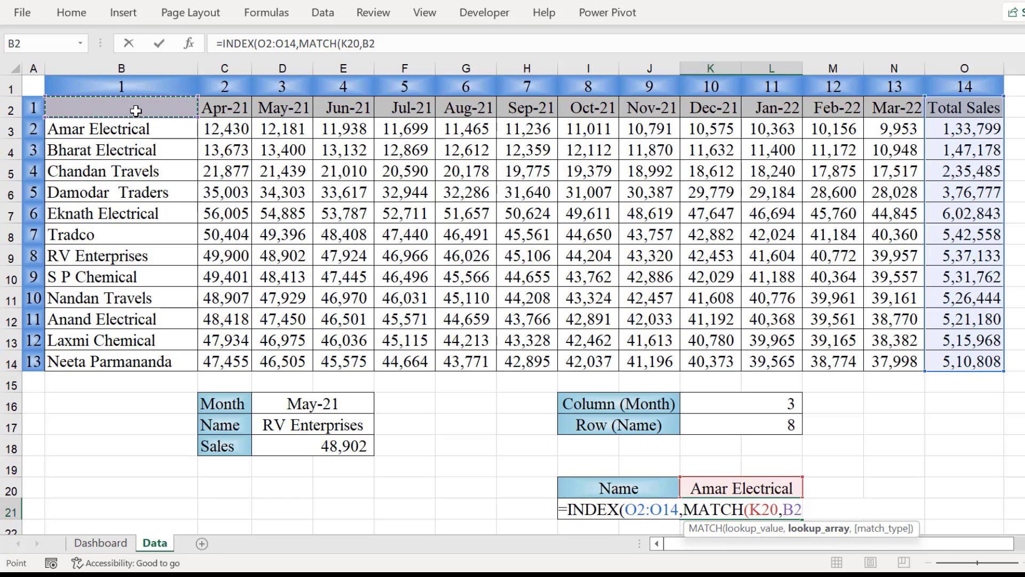
pyautogui.hotkey('ctrl', 'shift', 'Down')
pyautogui.hotkey('ctrl', 'shift', 'Down')
pyautogui.write(',')
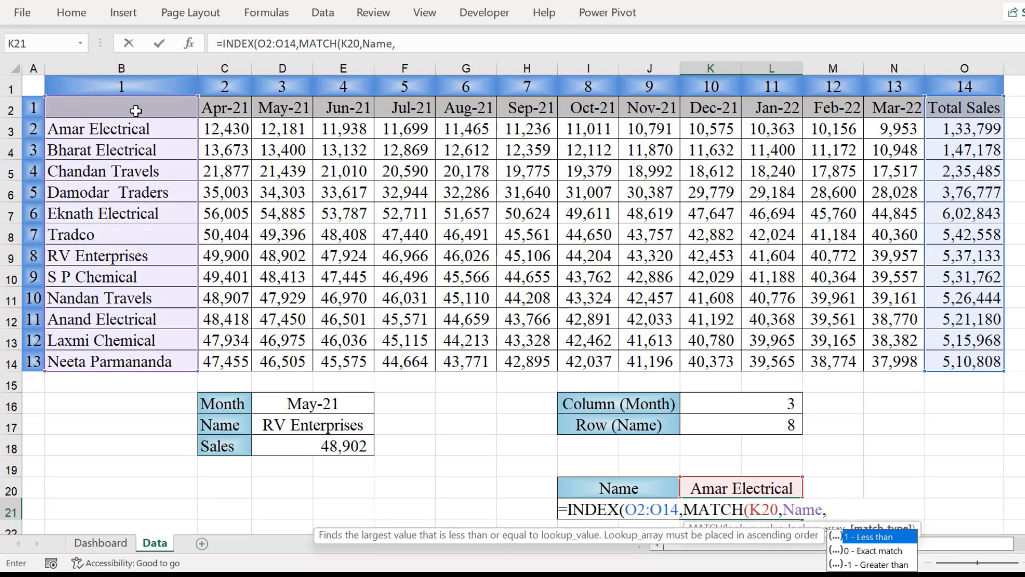
pyautogui.write('0)')
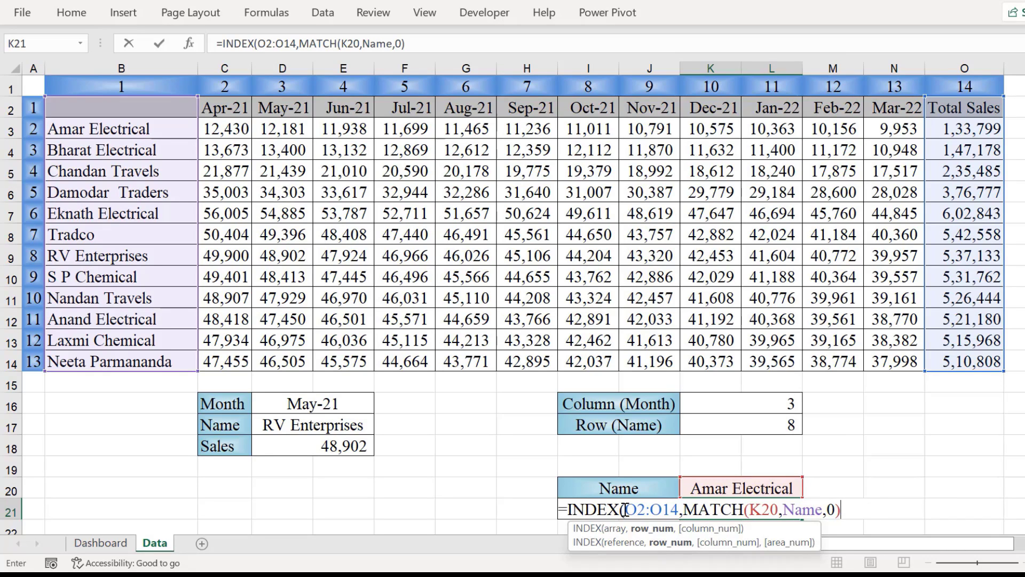
pyautogui.write(')')
pyautogui.press('Return')
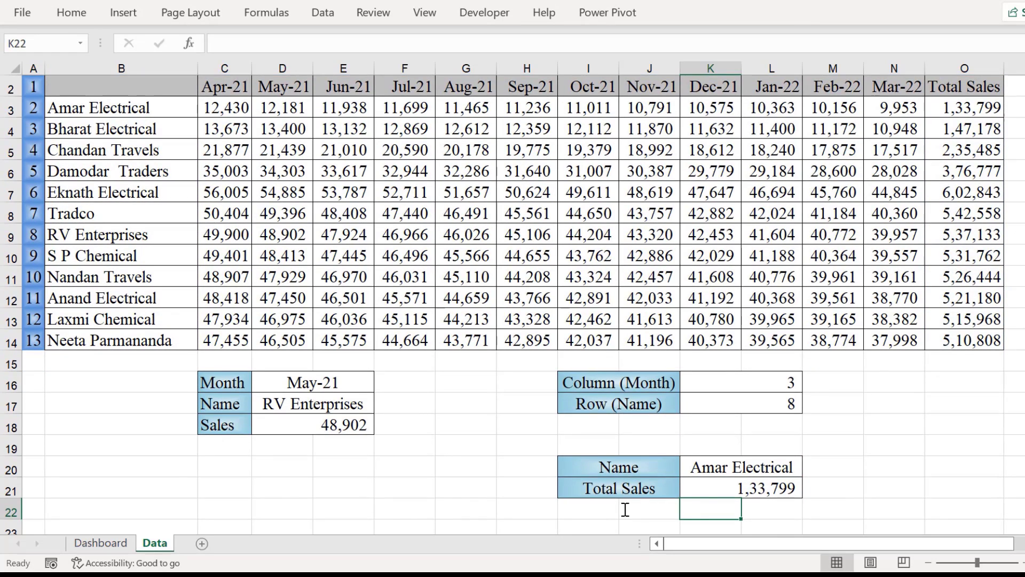
# - Review the K21 formula against the Total Sales column, and choose Bharat Electrical as the Name in K20 to test it
pyautogui.click(758, 492)
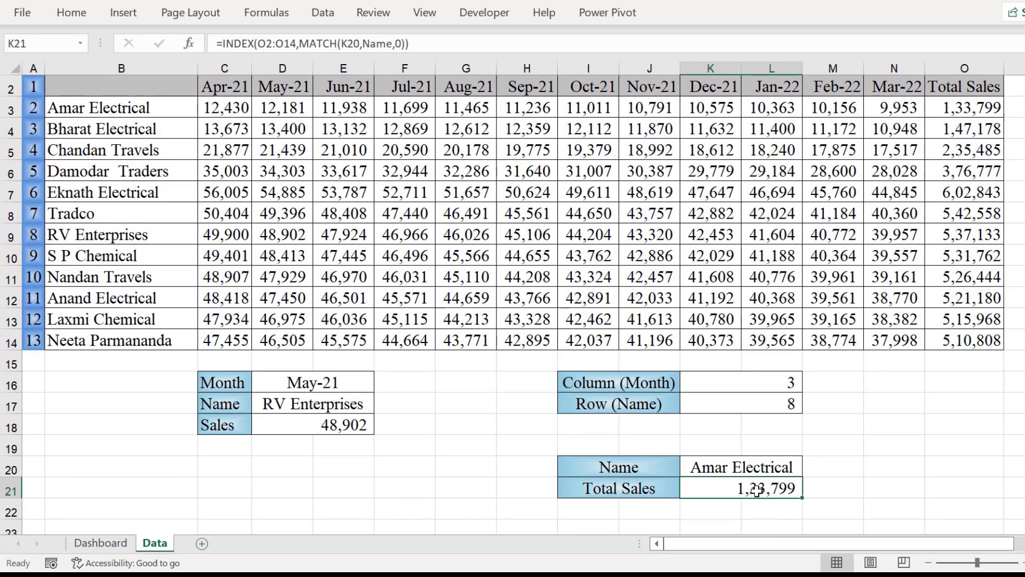
pyautogui.click(967, 104)
pyautogui.click(723, 492)
pyautogui.click(733, 467)
pyautogui.click(806, 469)
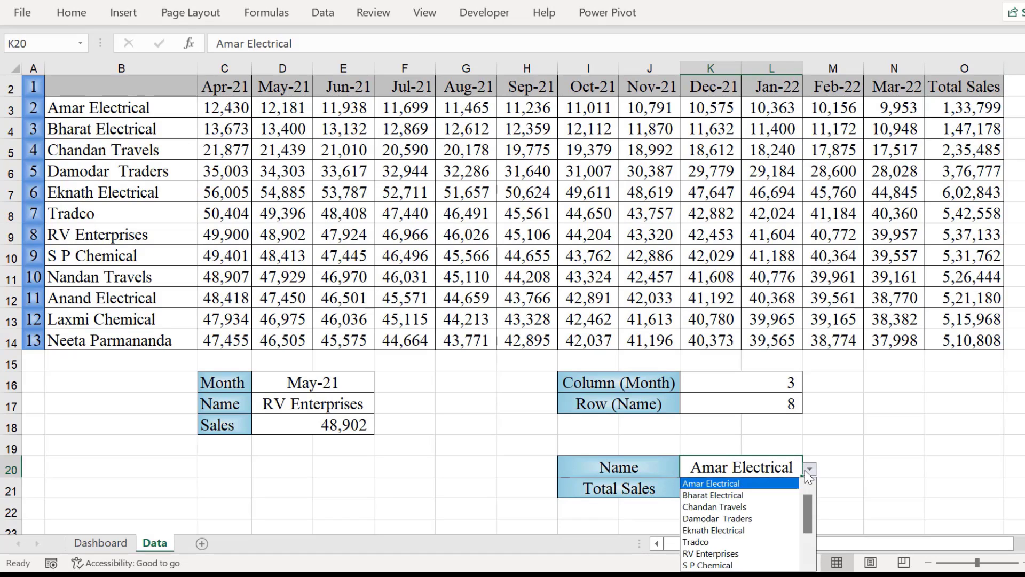
pyautogui.click(741, 494)
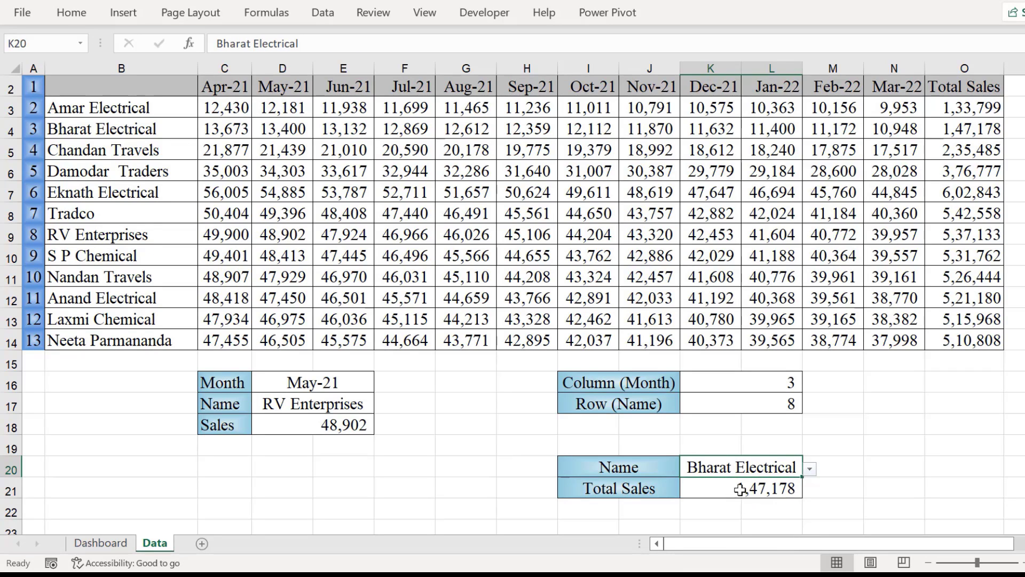
# - Compare Bharat Electrical's value in the Total Sales column with the result of the K21 formula
pyautogui.click(1002, 128)
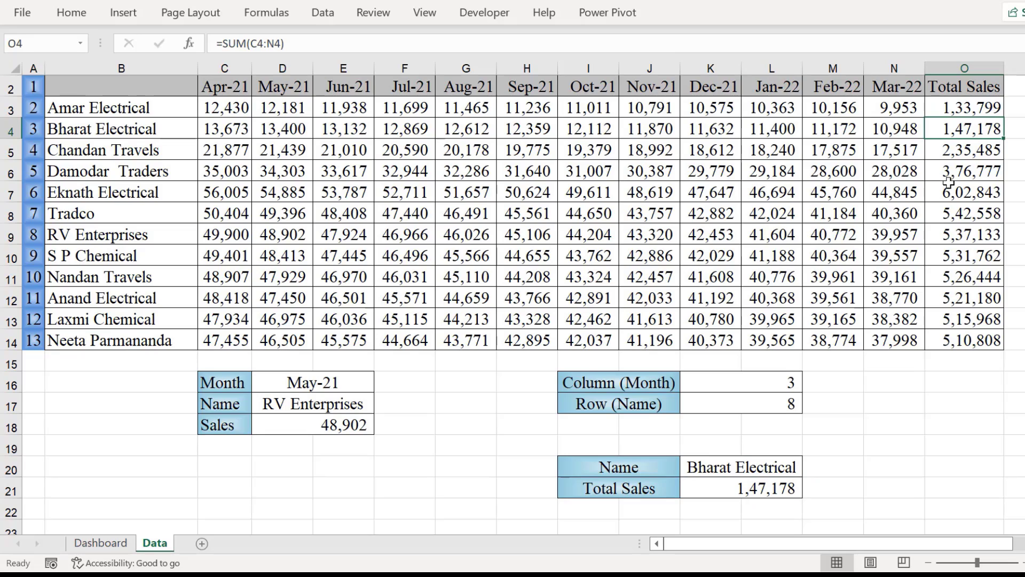
pyautogui.click(755, 484)
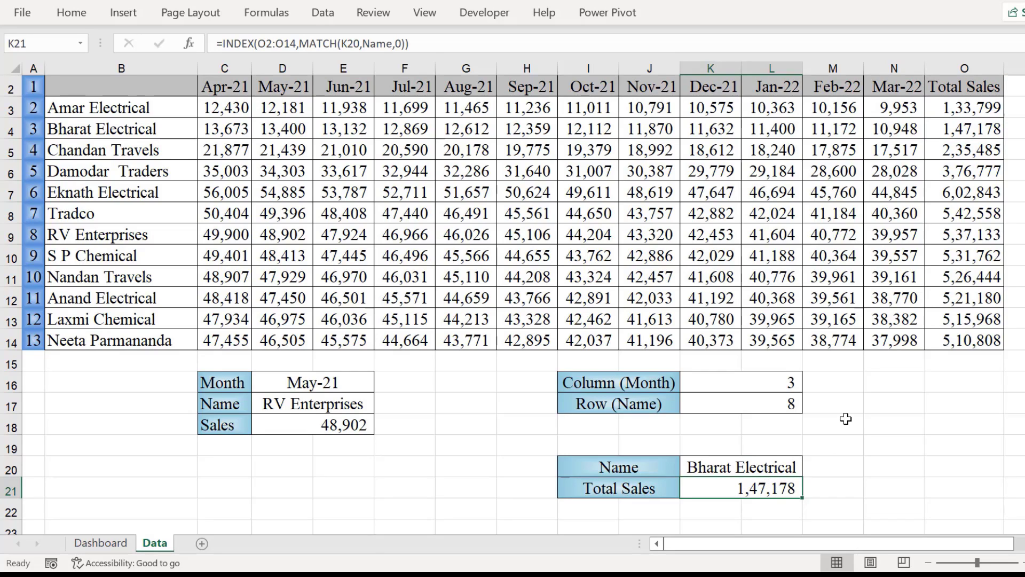
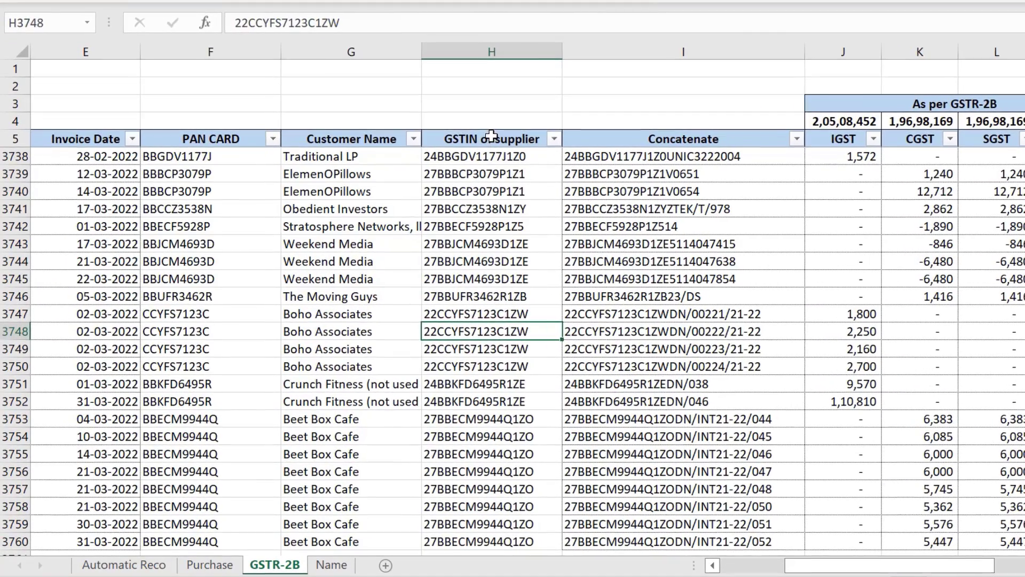
# - In the GST reconciliation workbook, compare the GSTR-2B columns GSTIN of supplier and Customer Name with the GSTIN list on the Name sheet
pyautogui.moveTo(488, 134); pyautogui.dragTo(488, 219)
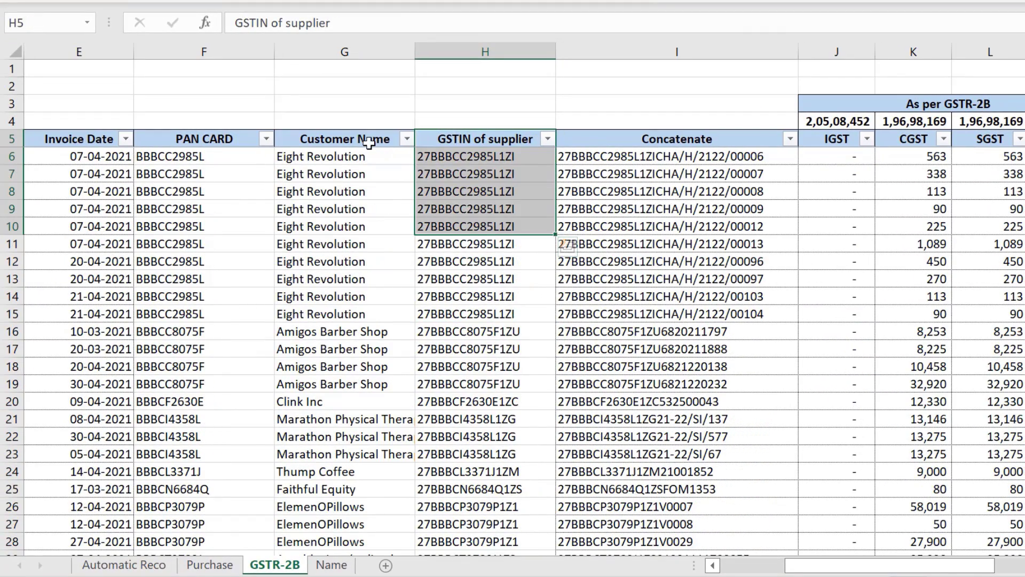
pyautogui.moveTo(369, 139); pyautogui.dragTo(370, 211)
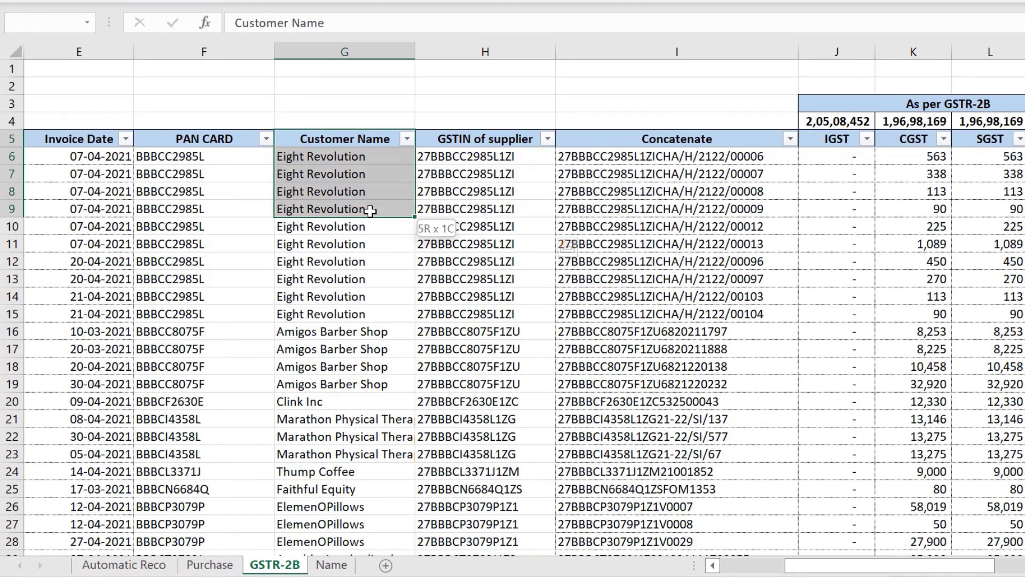
pyautogui.click(331, 565)
pyautogui.moveTo(109, 140); pyautogui.dragTo(128, 211)
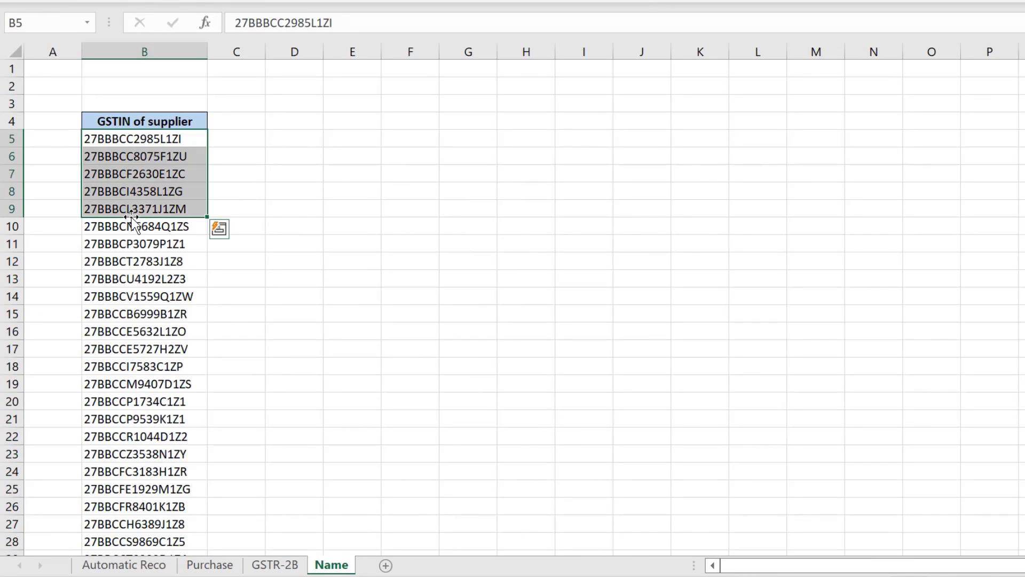
pyautogui.click(229, 131)
pyautogui.moveTo(229, 131); pyautogui.dragTo(232, 209)
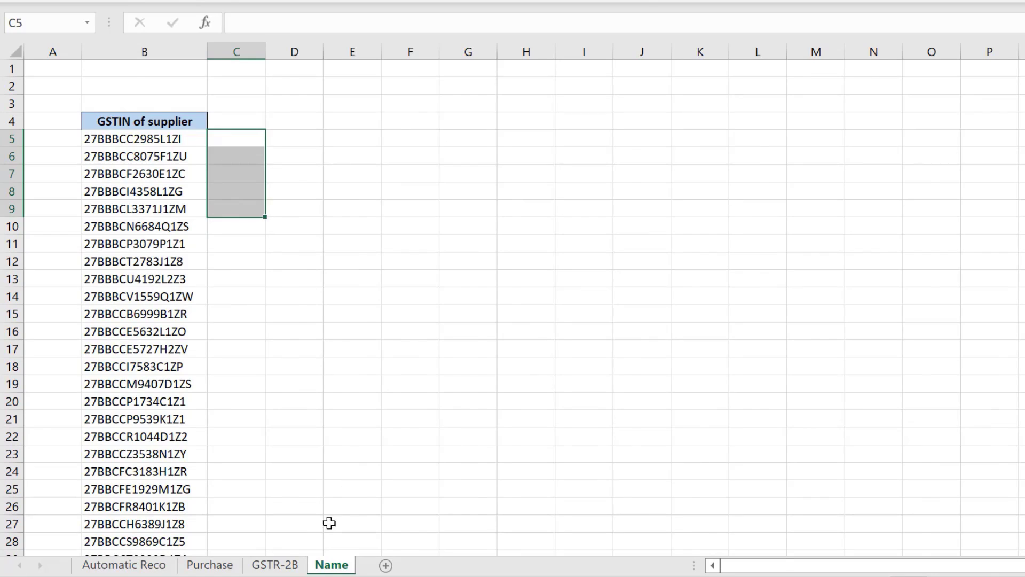
# - Copy the Customer Name header from the GSTR-2B sheet into C4 of the Name sheet, beside GSTIN of supplier
pyautogui.click(275, 564)
pyautogui.click(352, 138)
pyautogui.hotkey('ctrl', 'c')
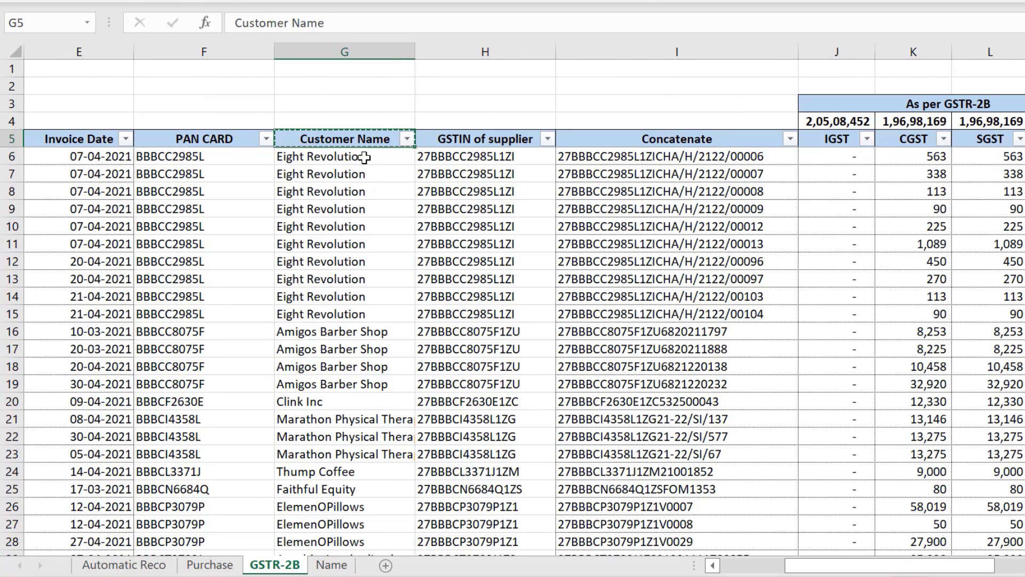
pyautogui.click(453, 174)
pyautogui.click(491, 139)
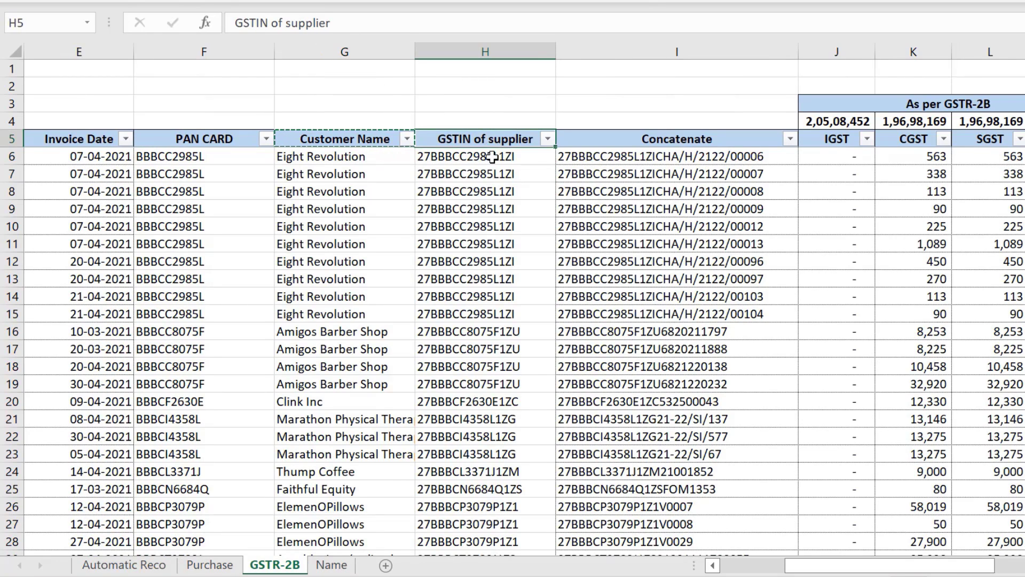
pyautogui.moveTo(492, 156); pyautogui.dragTo(497, 236)
pyautogui.click(454, 191)
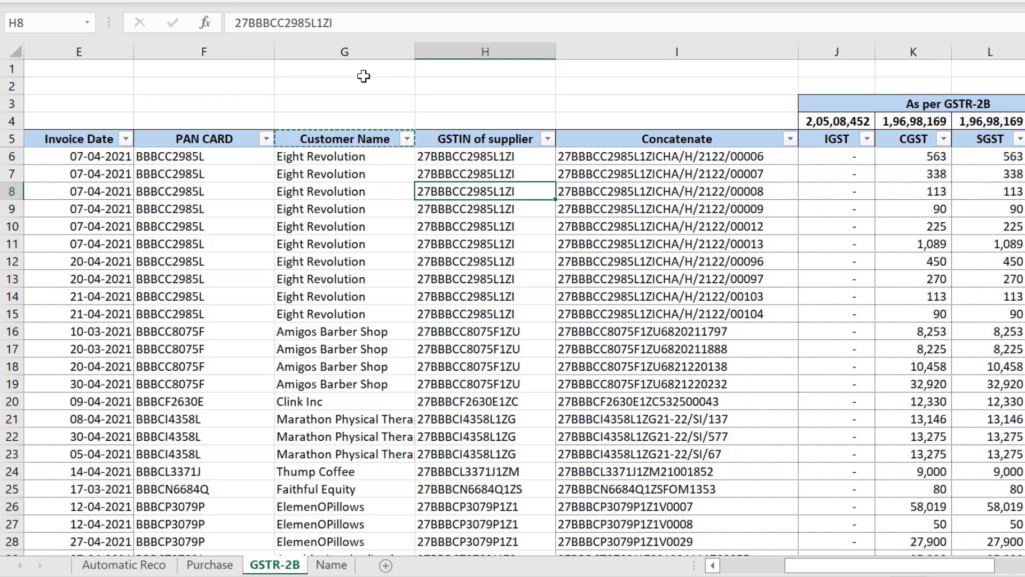
pyautogui.moveTo(364, 76); pyautogui.dragTo(371, 255)
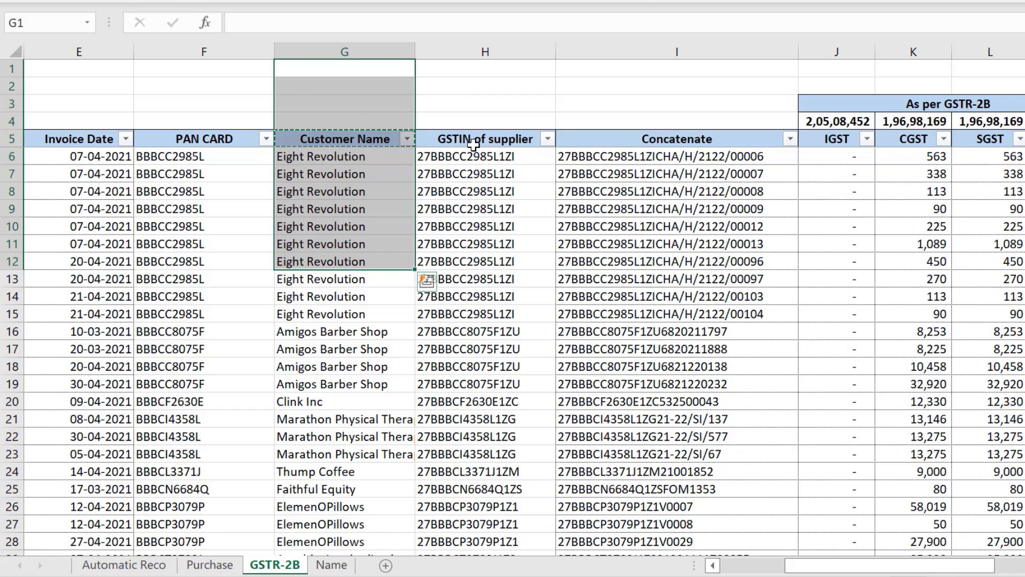
pyautogui.moveTo(473, 143); pyautogui.dragTo(888, 393)
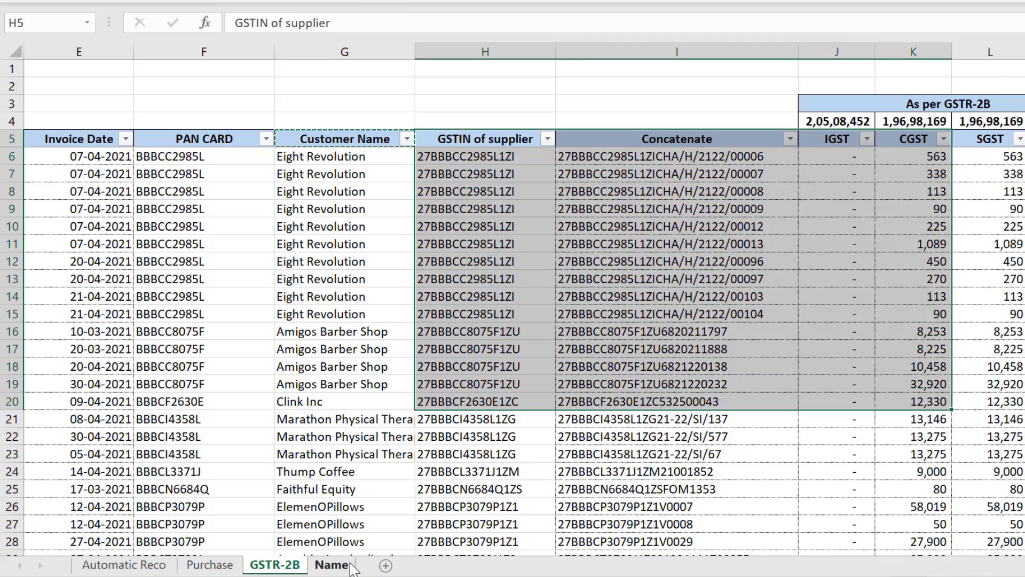
pyautogui.click(331, 564)
pyautogui.press('Down')
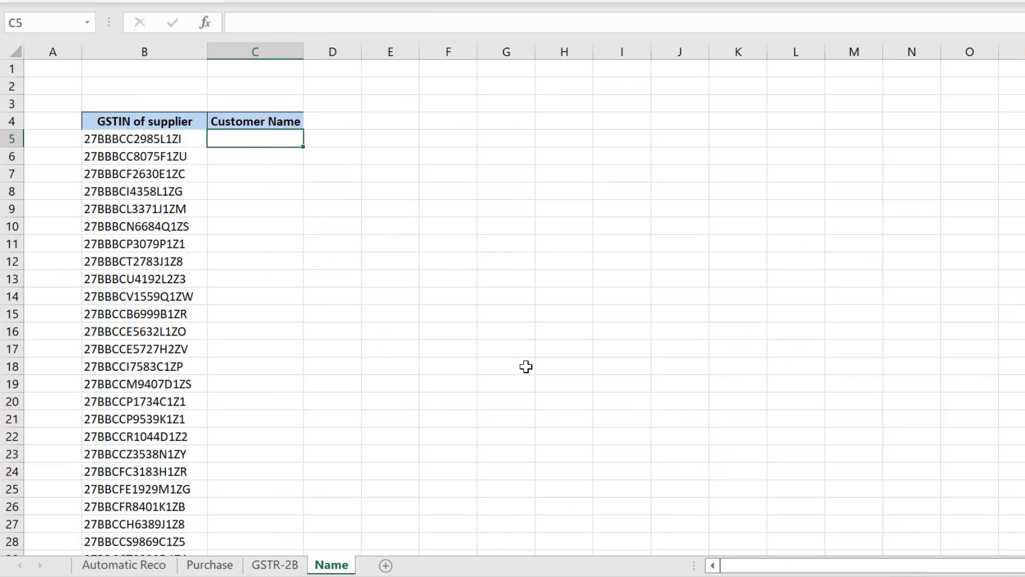
# - Begin an INDEX formula in Name sheet cell C5 with the absolute Customer Name range 'GSTR-2B'!$G$5:$G$3760 as its array
pyautogui.write('=ind')
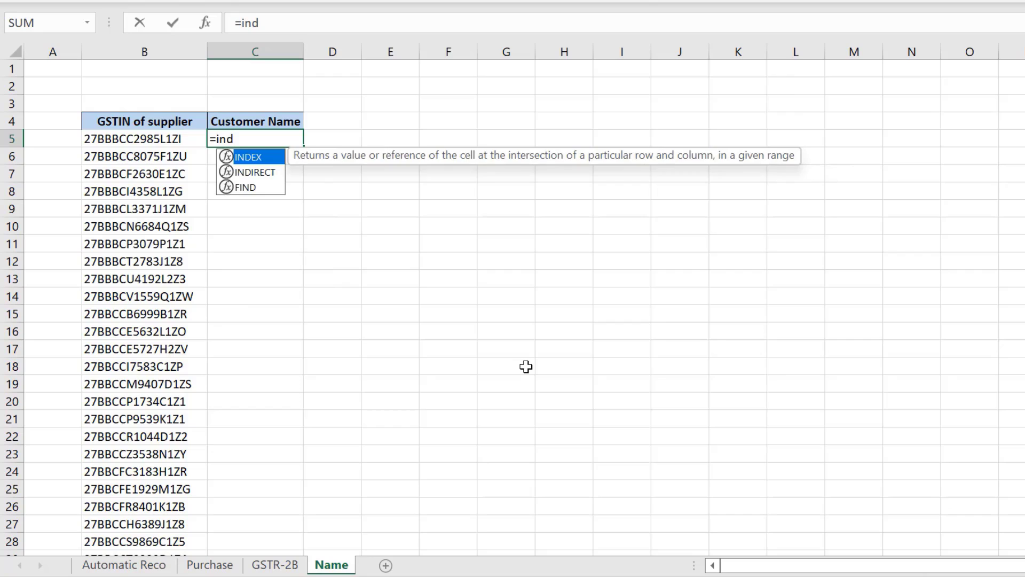
pyautogui.press('Tab')
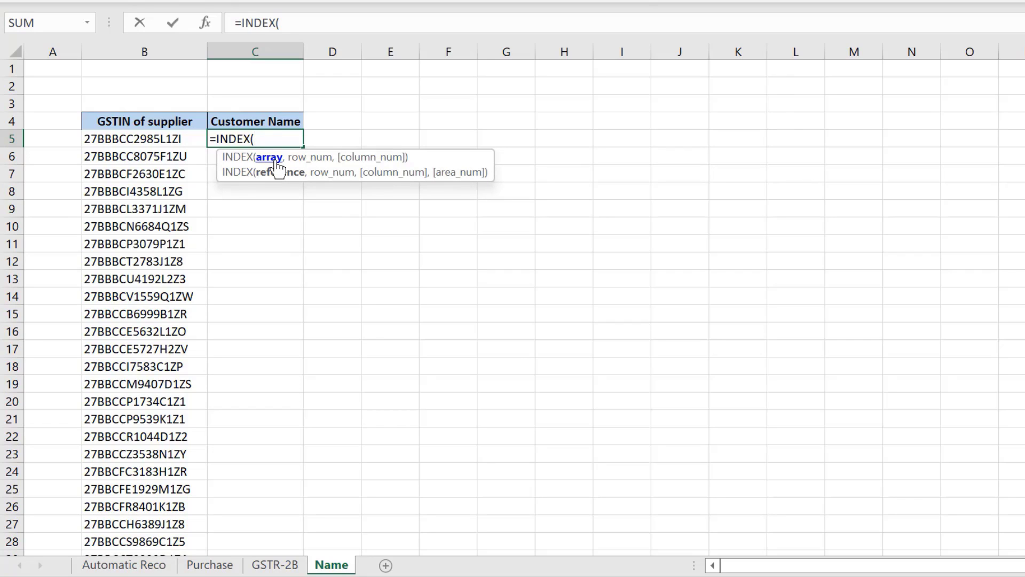
pyautogui.click(275, 564)
pyautogui.click(364, 140)
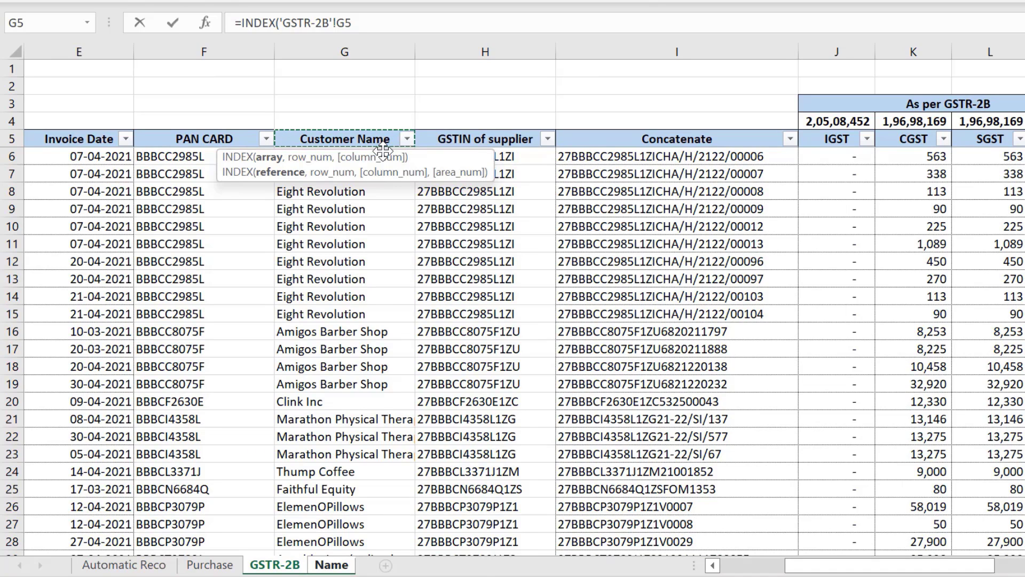
pyautogui.hotkey('ctrl', 'shift', 'Down')
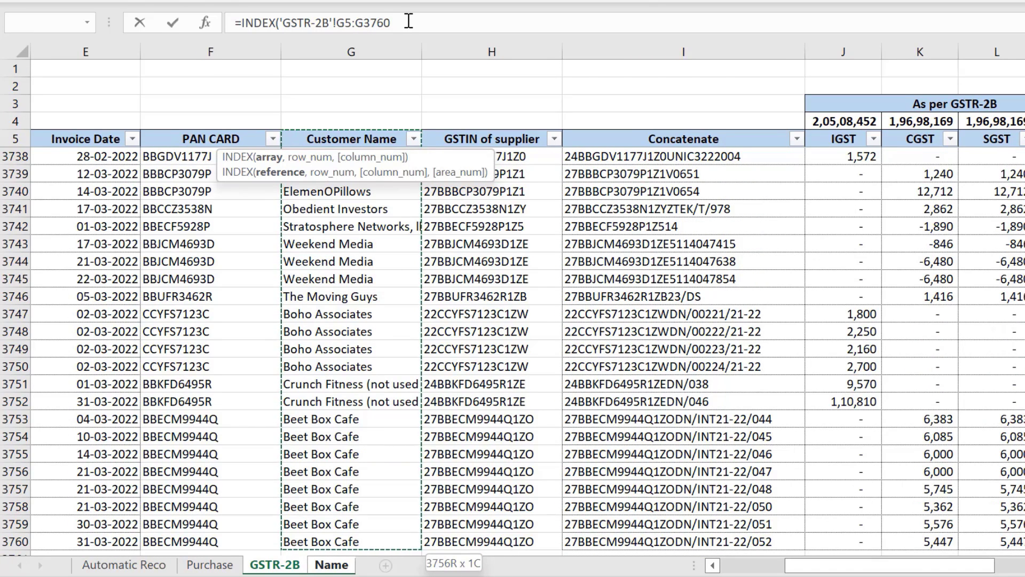
pyautogui.press('F4')
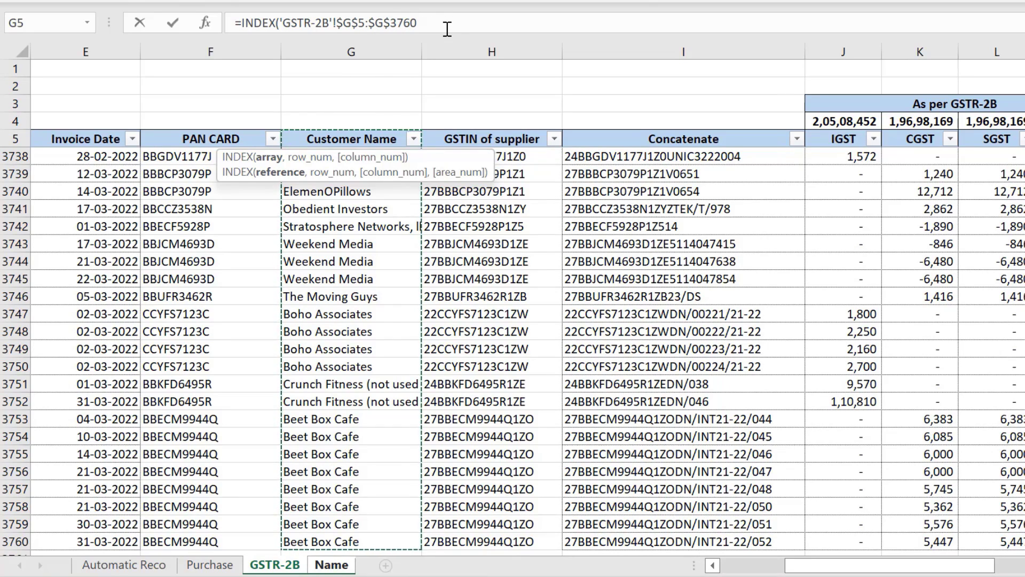
pyautogui.write(',')
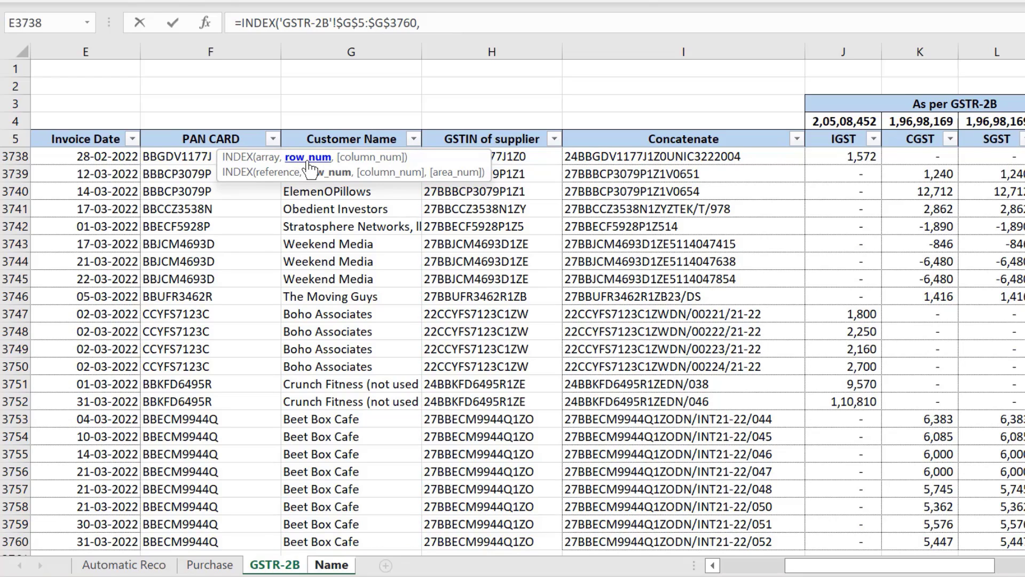
# - Add a MATCH function as the row number, using the GSTIN in Name!B5 as the lookup value
pyautogui.write('mat')
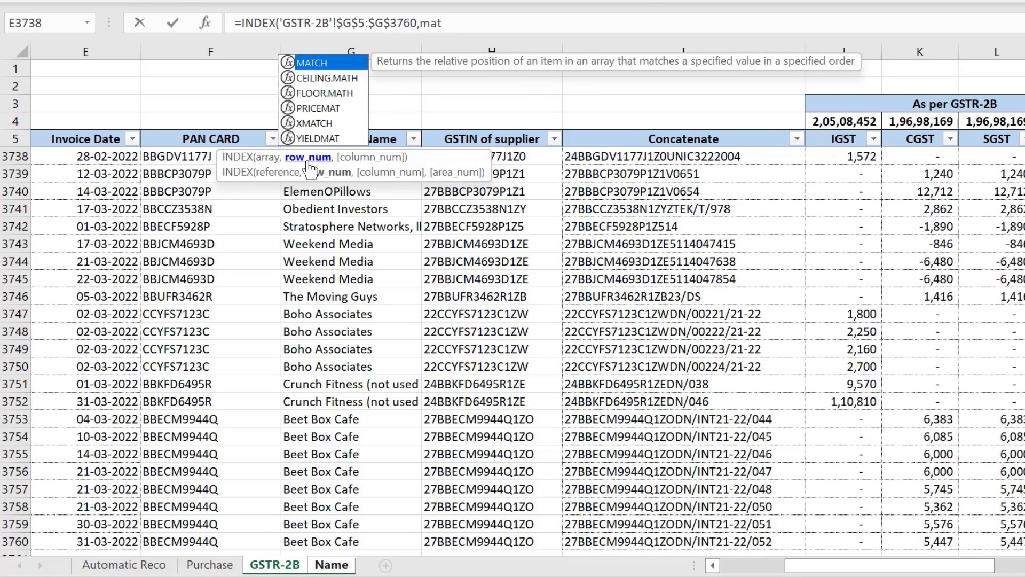
pyautogui.press('Tab')
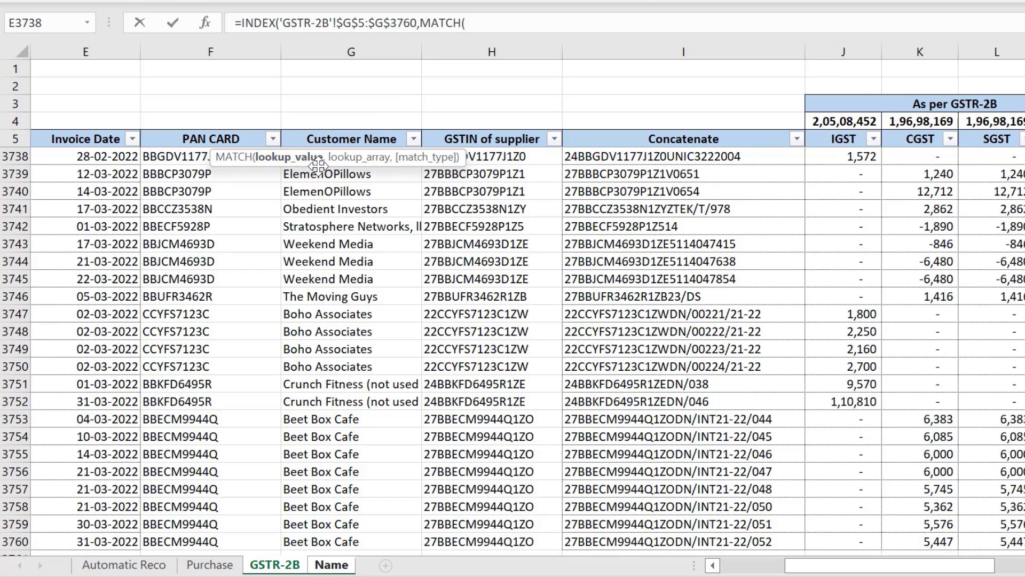
pyautogui.click(336, 567)
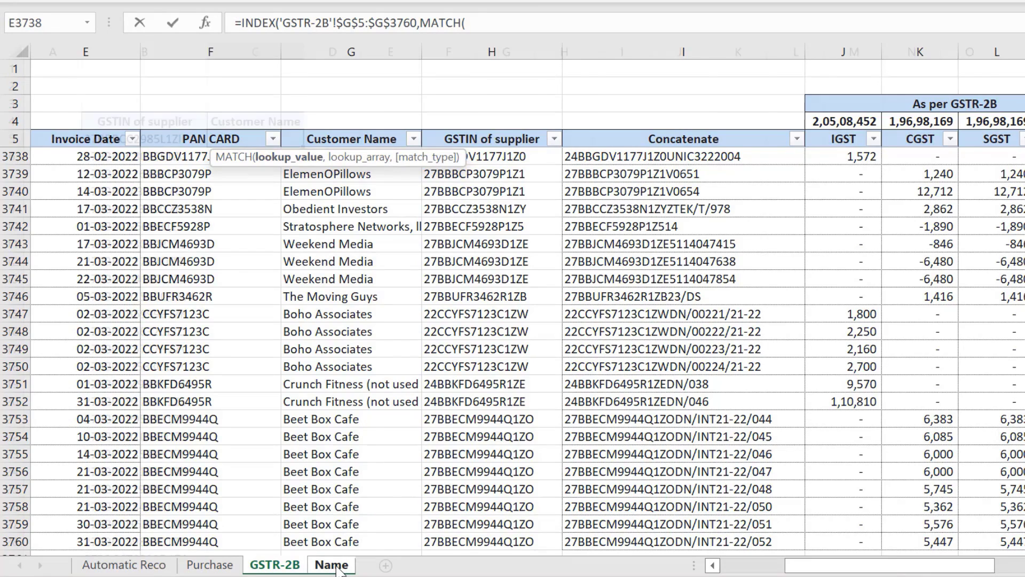
pyautogui.click(124, 140)
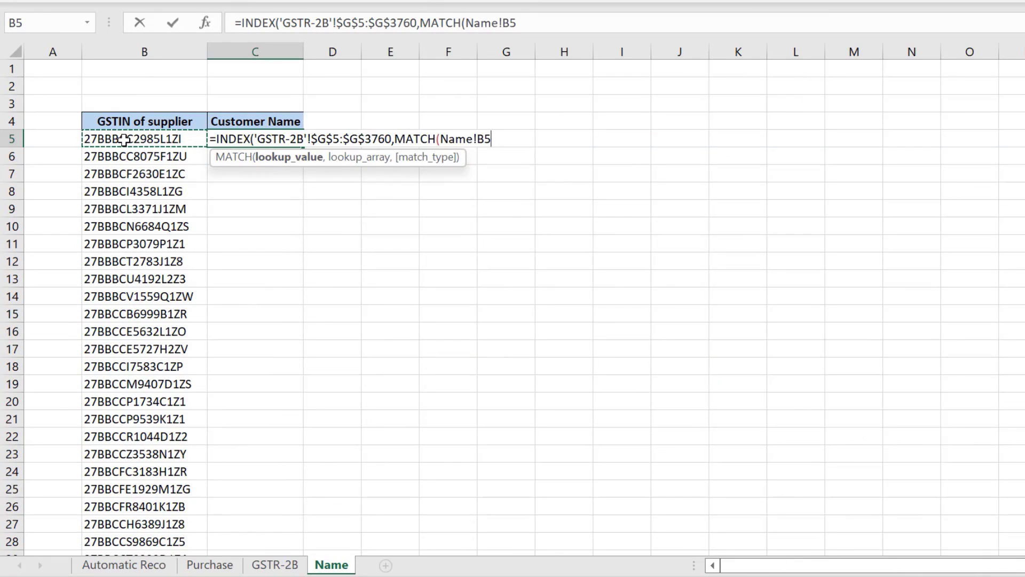
pyautogui.write(',')
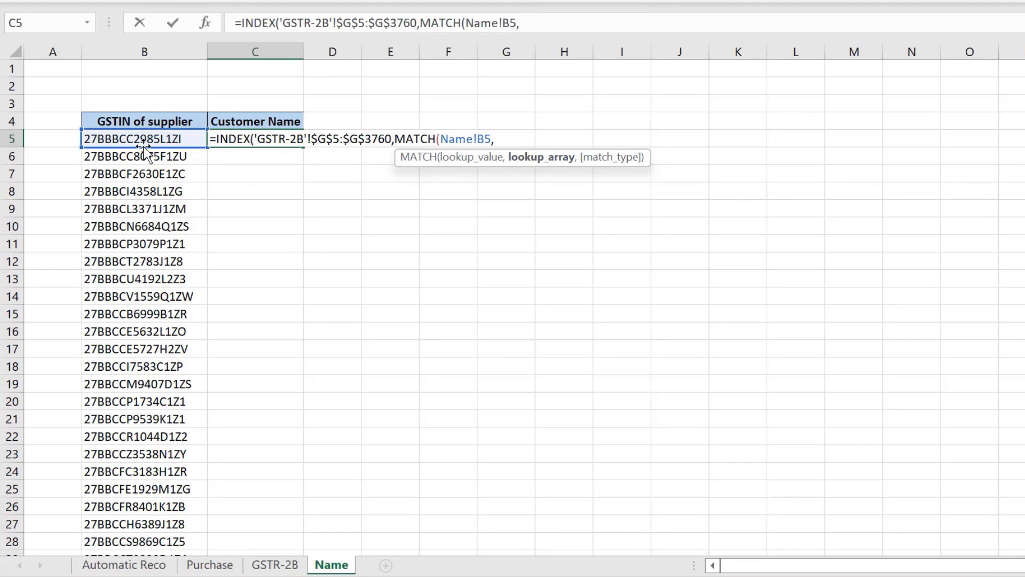
# - Complete MATCH with the relative GSTIN range 'GSTR-2B'!H5:H3760 and match type 0, and commit the C5 formula
pyautogui.click(275, 565)
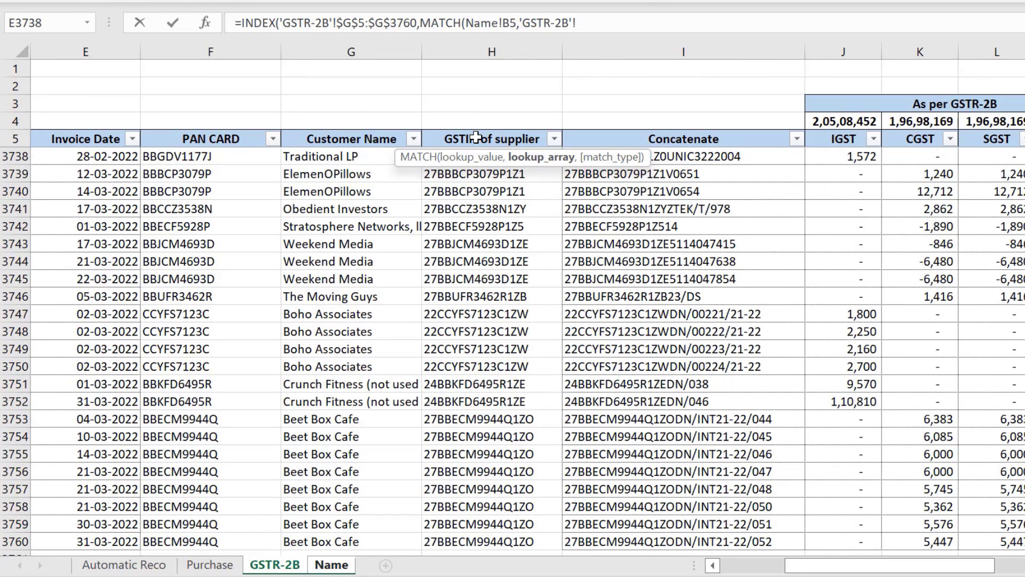
pyautogui.click(476, 138)
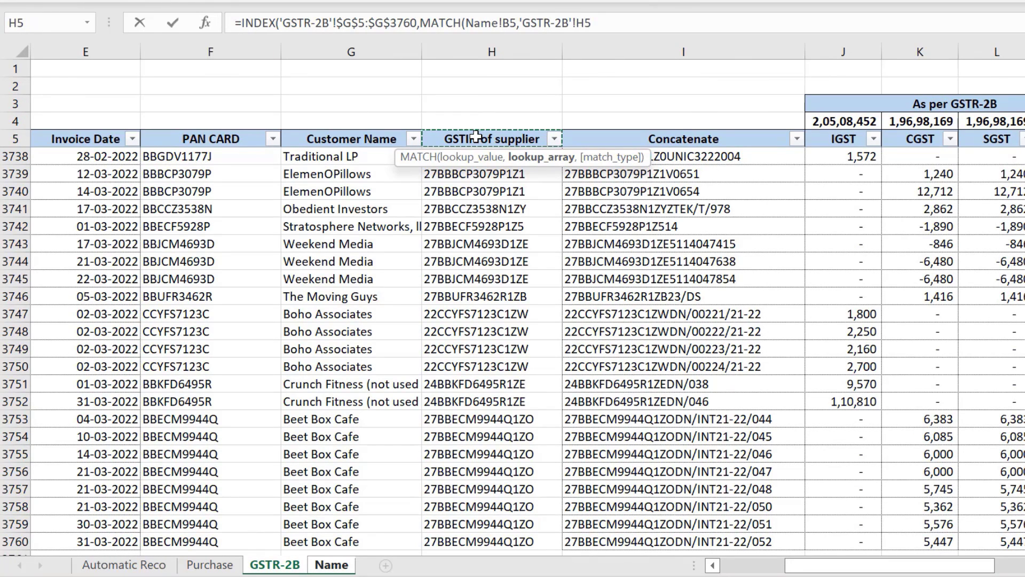
pyautogui.hotkey('ctrl', 'shift', 'Down')
pyautogui.write(',')
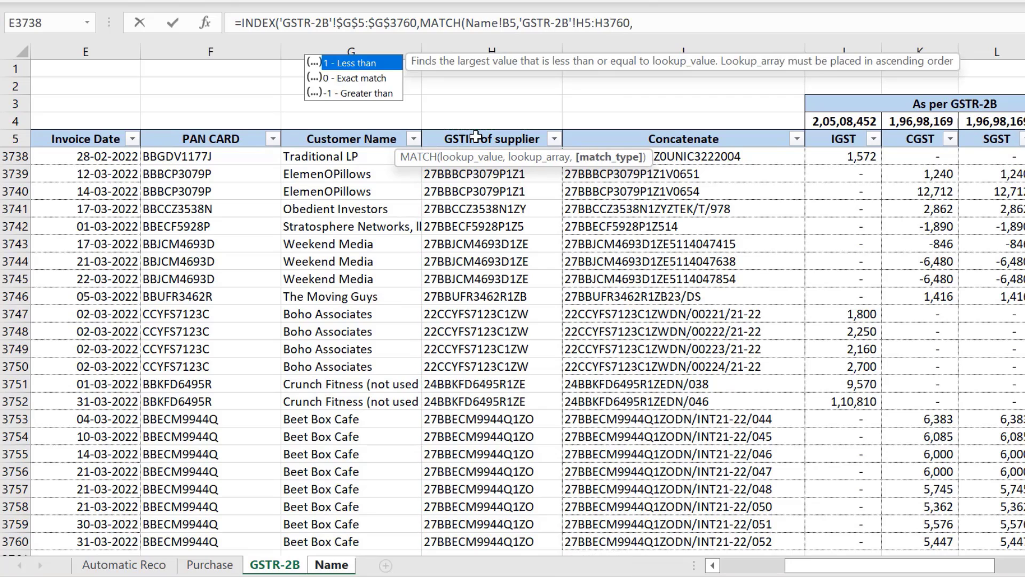
pyautogui.write('0')
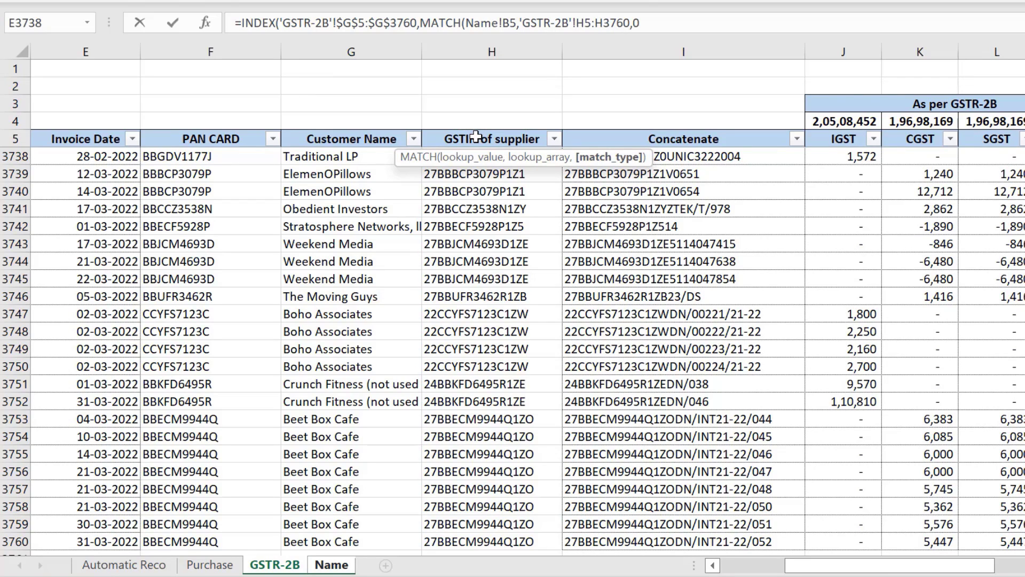
pyautogui.write(')')
pyautogui.hotkey('ctrl', 'Return')
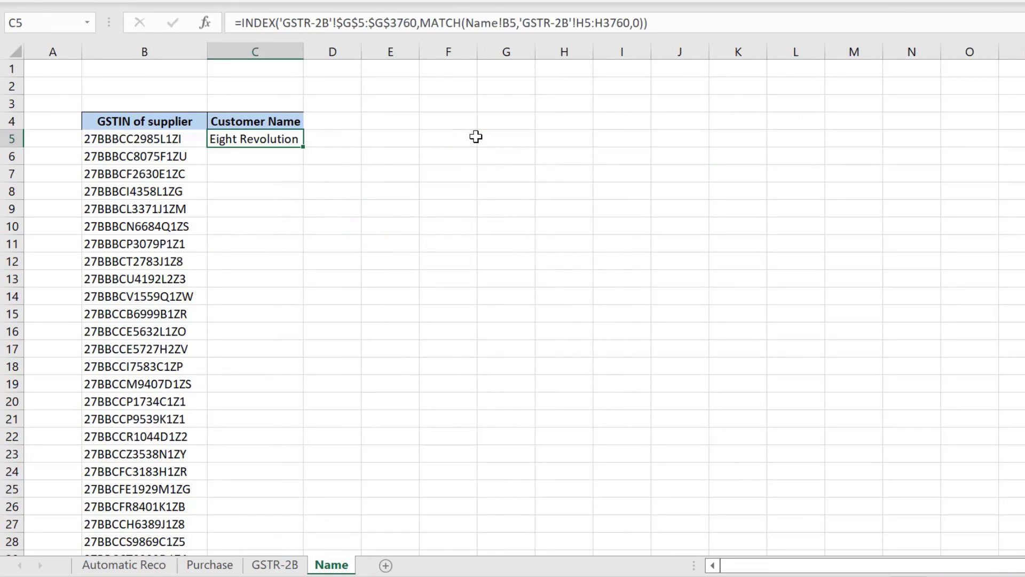
# - Copy the C5 formula down the Customer Name column through C308, the last GSTIN row
pyautogui.hotkey('ctrl', 'c')
pyautogui.press('Left')
pyautogui.hotkey('ctrl', 'Down')
pyautogui.press('Right')
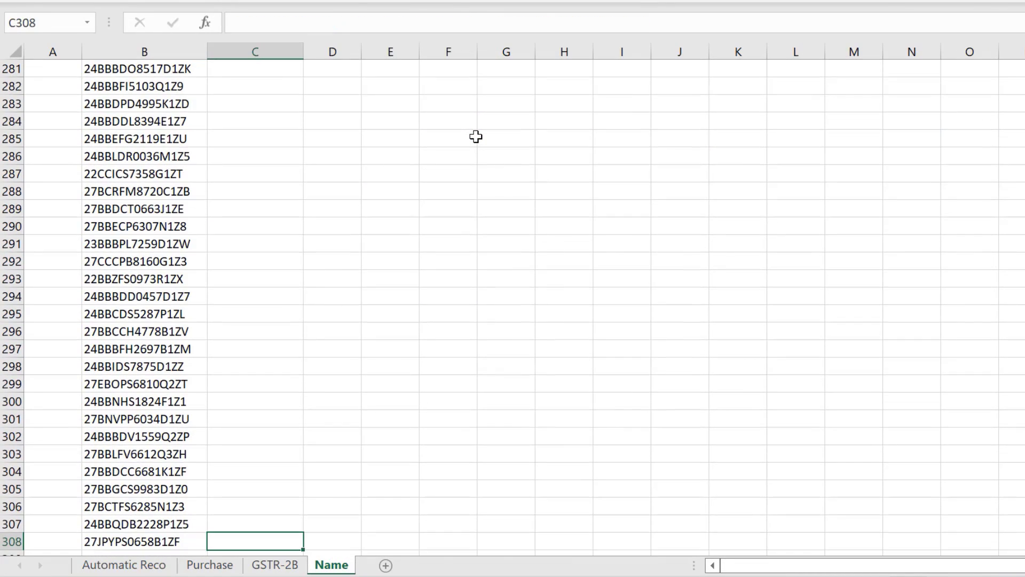
pyautogui.hotkey('ctrl', 'shift', 'Up')
pyautogui.hotkey('ctrl', 'v')
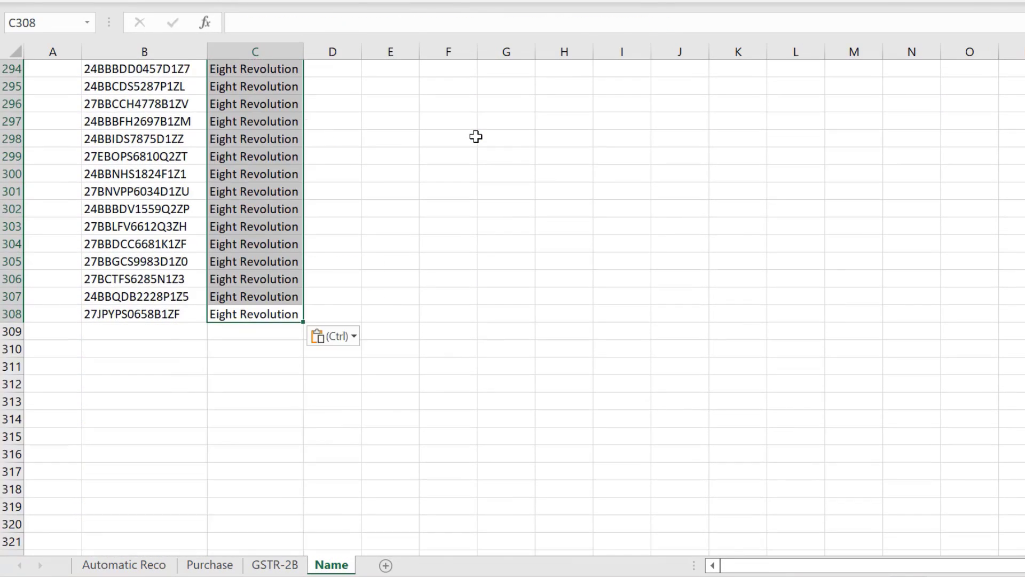
# - Change the last character of the GSTIN in B13 to 0 and inspect the lookup formula in C13
pyautogui.hotkey('ctrl', 'Up')
pyautogui.press('Up')
pyautogui.press('Up')
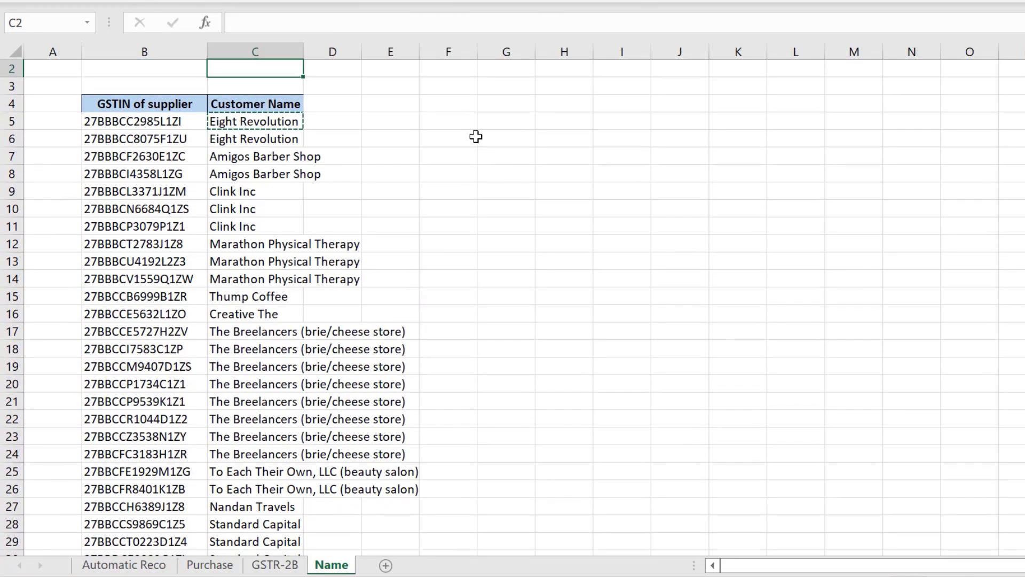
pyautogui.moveTo(165, 107); pyautogui.dragTo(190, 190)
pyautogui.moveTo(281, 104); pyautogui.dragTo(246, 166)
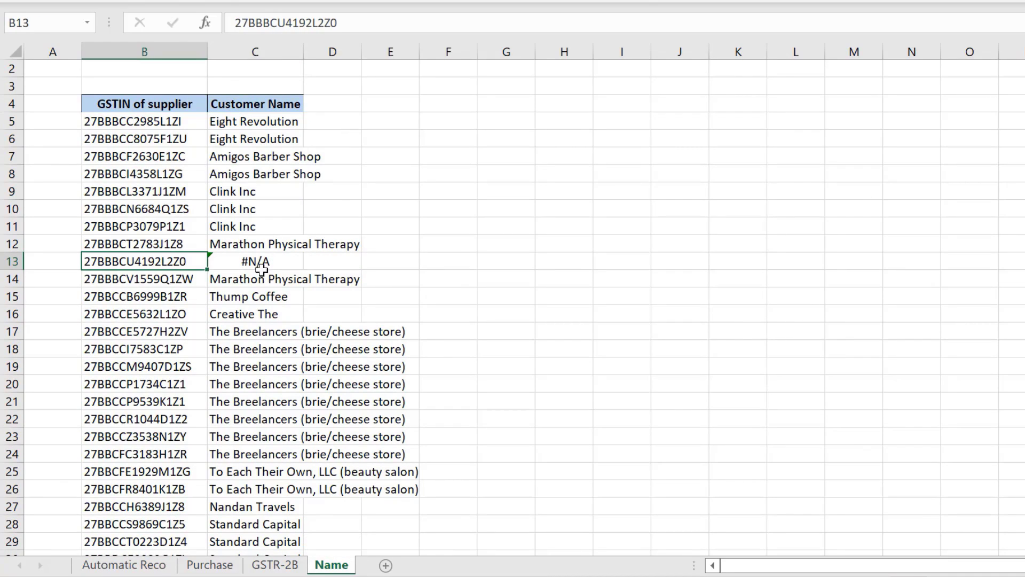
pyautogui.click(266, 264)
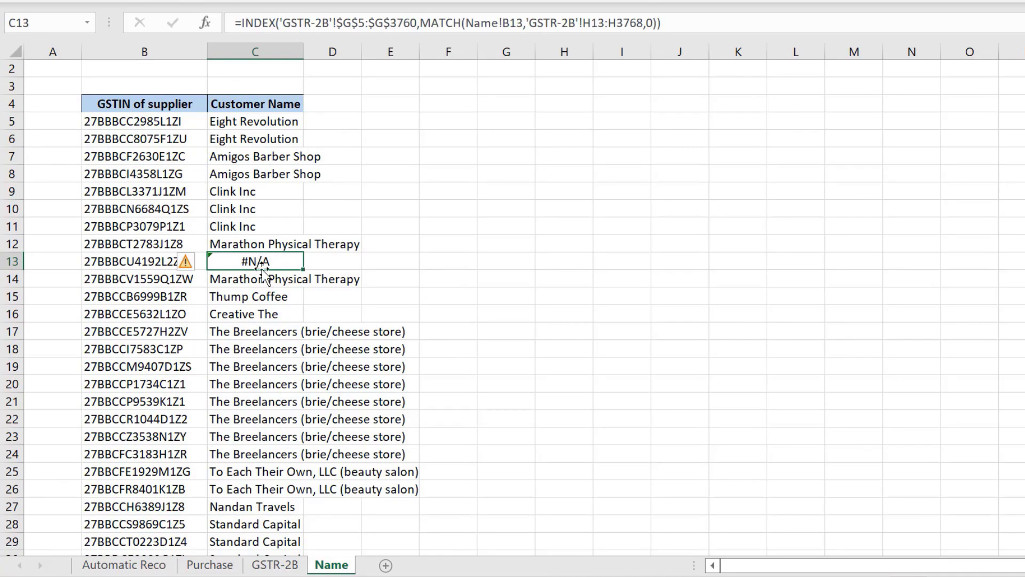
pyautogui.click(135, 262)
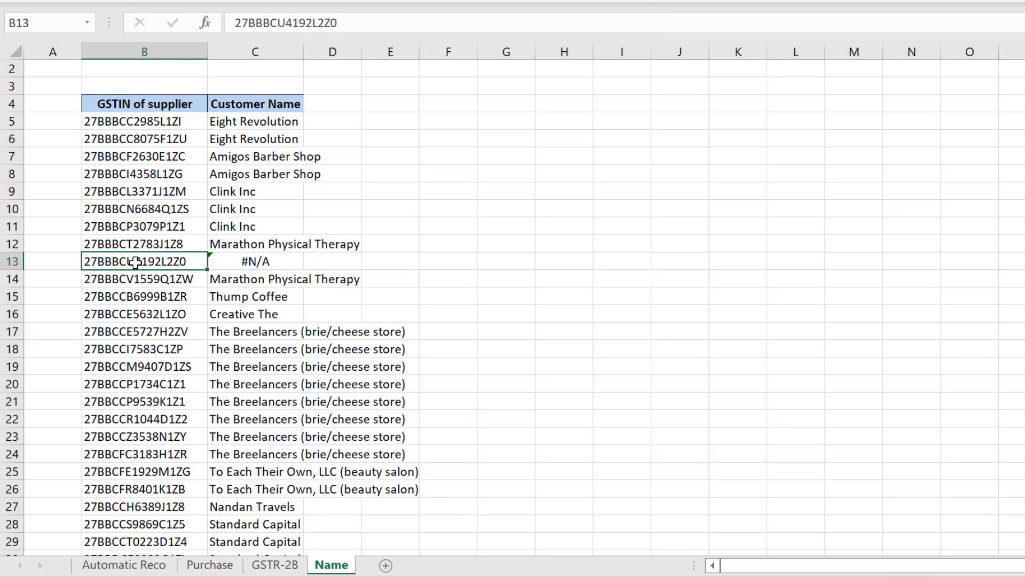
# - Look at the supplier GSTIN data on the GSTR-2B sheet and return to the Name sheet
pyautogui.click(282, 553)
pyautogui.click(283, 566)
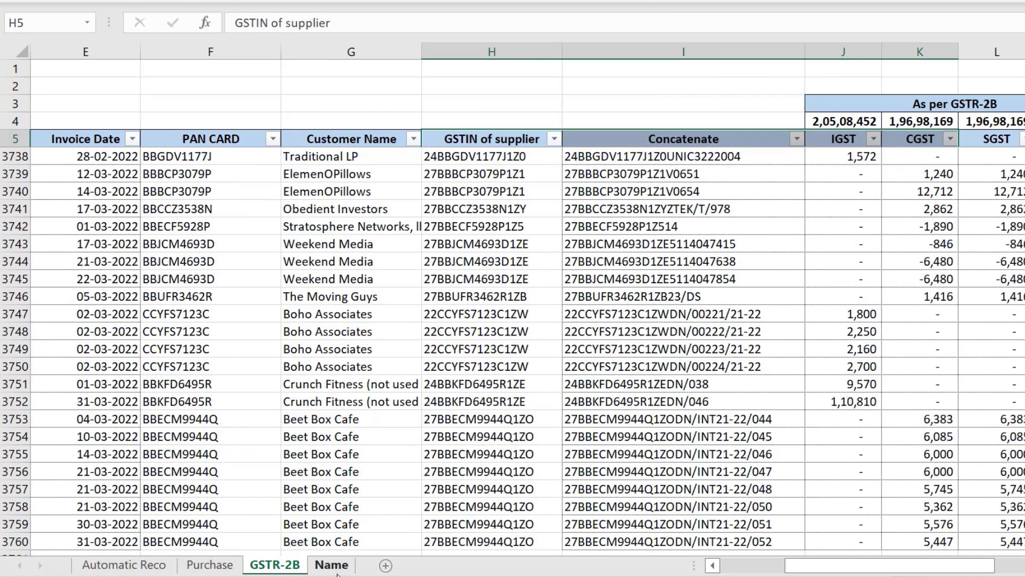
pyautogui.click(331, 564)
# - Wrap the INDEX and MATCH formula in C13 in IFERROR with "No" as the value if error
pyautogui.click(256, 261)
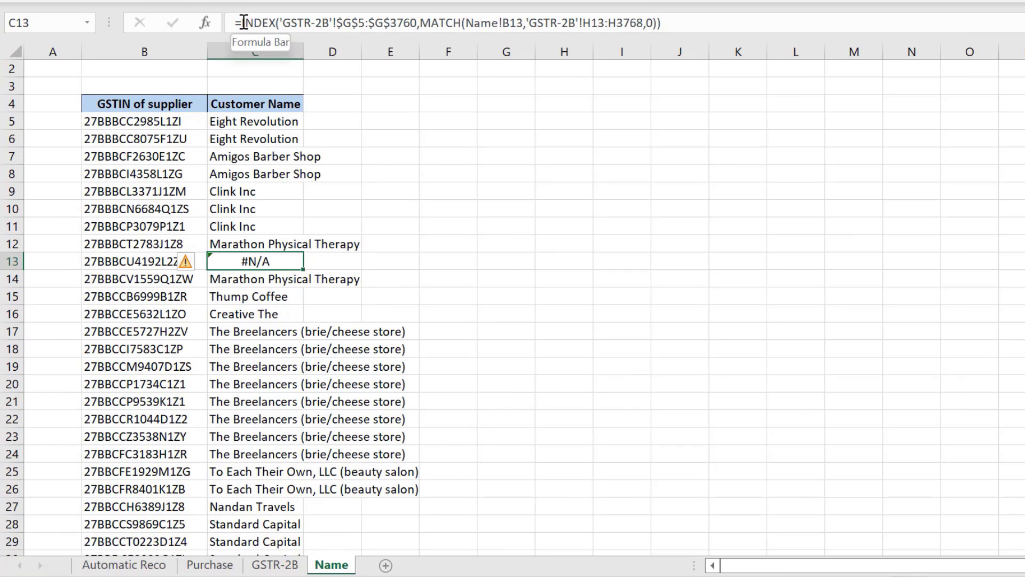
pyautogui.click(243, 22)
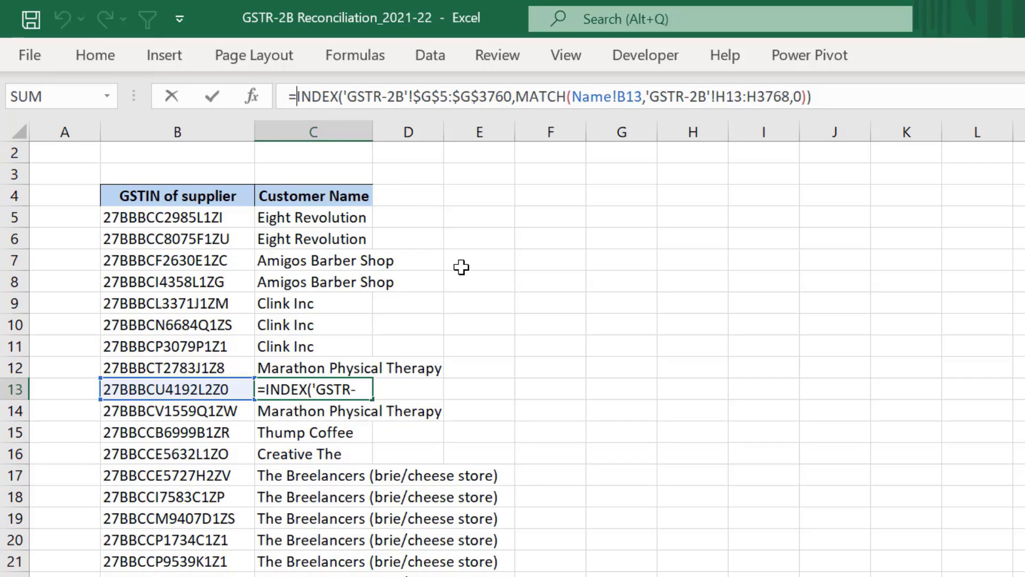
pyautogui.write('ife')
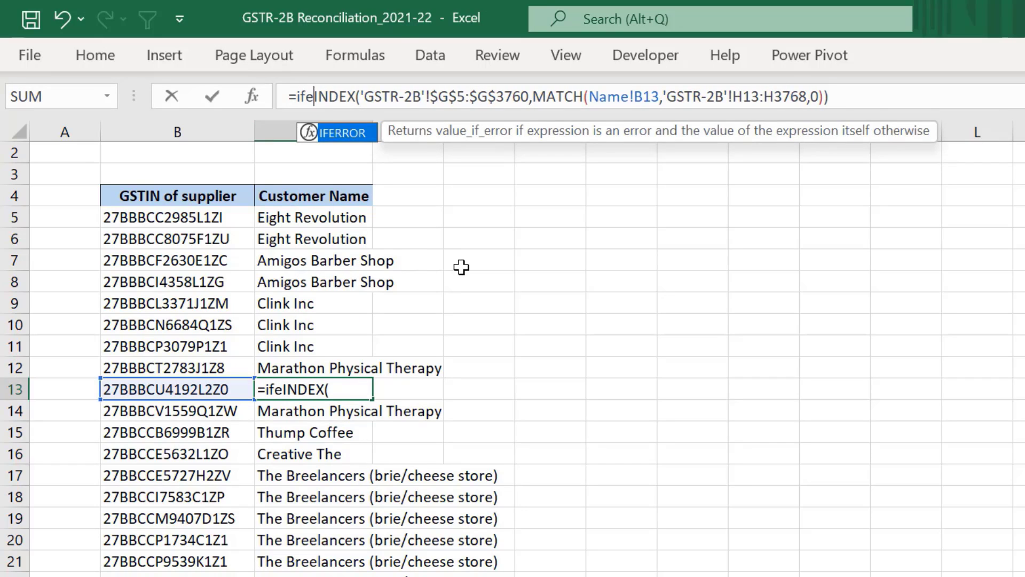
pyautogui.press('Tab')
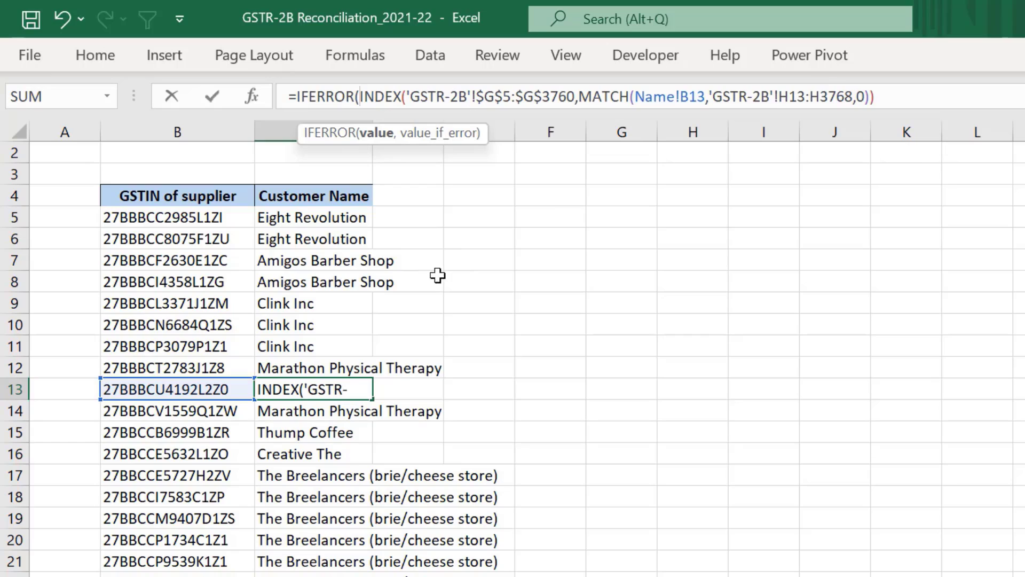
pyautogui.click(905, 88)
pyautogui.write(',')
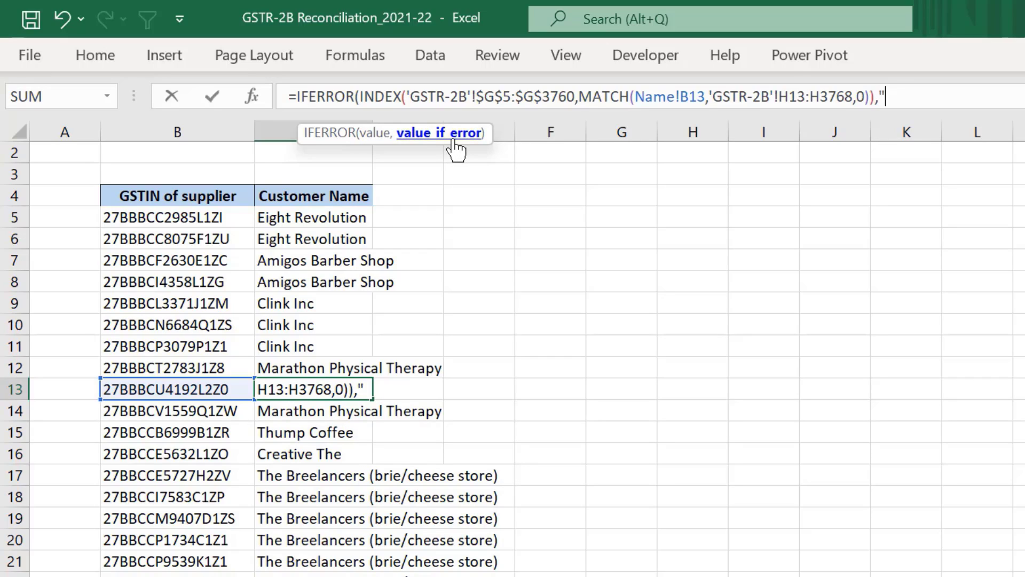
pyautogui.write('"No')
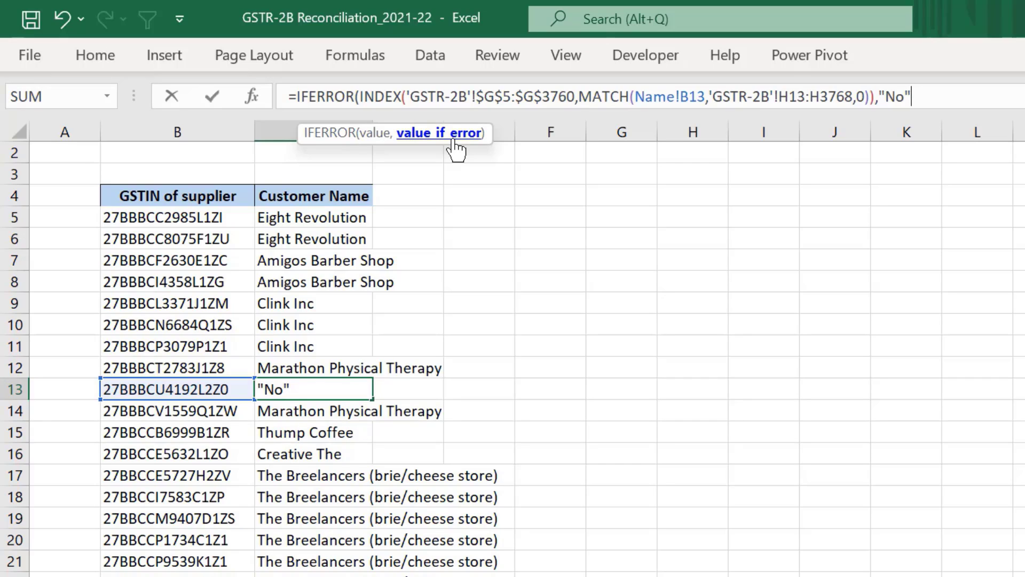
pyautogui.write(')')
pyautogui.press('Return')
pyautogui.press('Up')
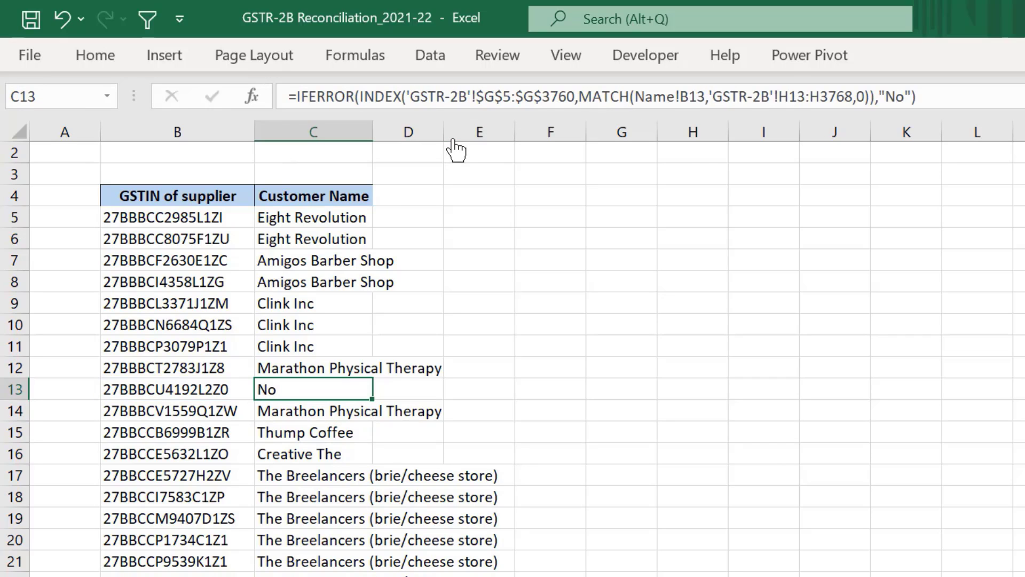
# - Copy the C13 IFERROR formula over the whole Customer Name column, starting at C5
pyautogui.hotkey('ctrl', 'Up')
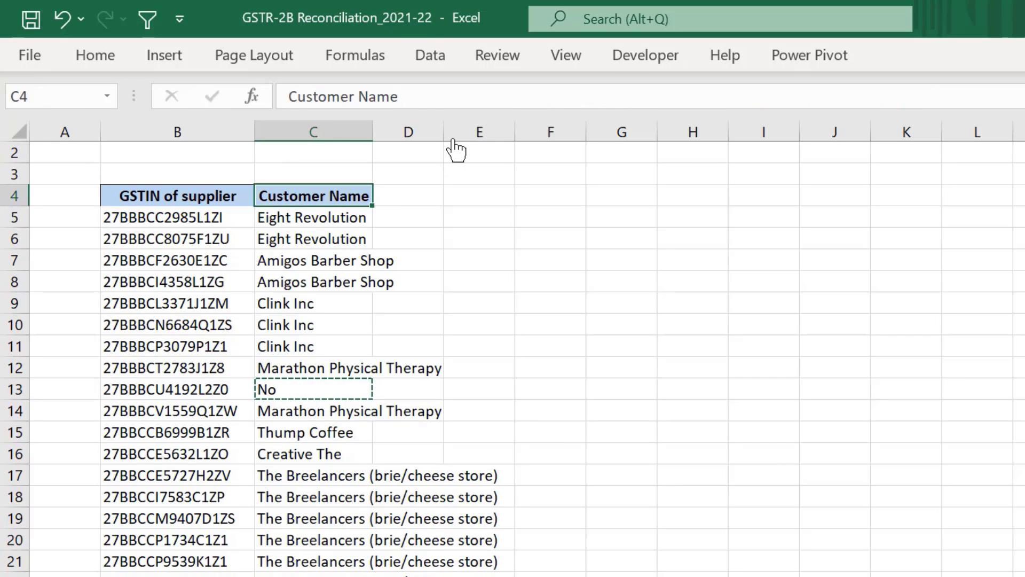
pyautogui.press('Down')
pyautogui.hotkey('ctrl', 'shift', 'Down')
pyautogui.scroll(-2, 456, 151)
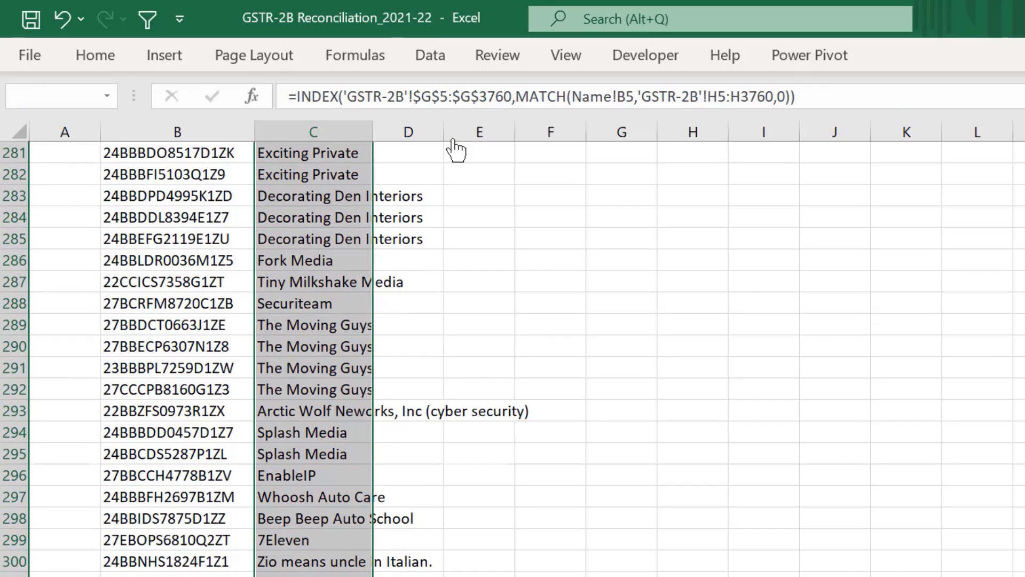
pyautogui.hotkey('ctrl', 'v')
pyautogui.press('Down')
# - Clear the supplier GSTIN in B10 and inspect the lookup formula in C10
pyautogui.click(154, 346)
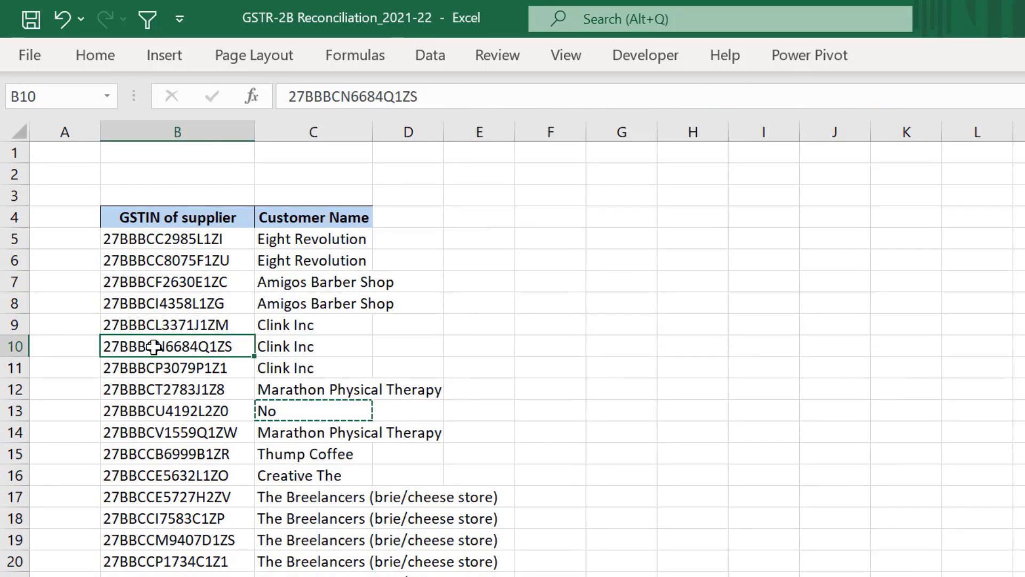
pyautogui.press('Delete')
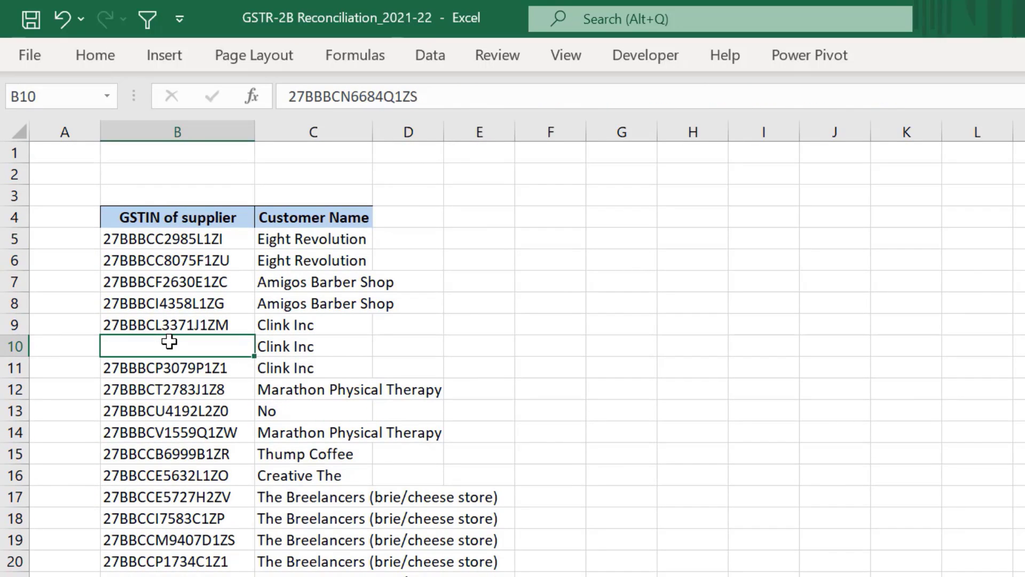
pyautogui.click(275, 349)
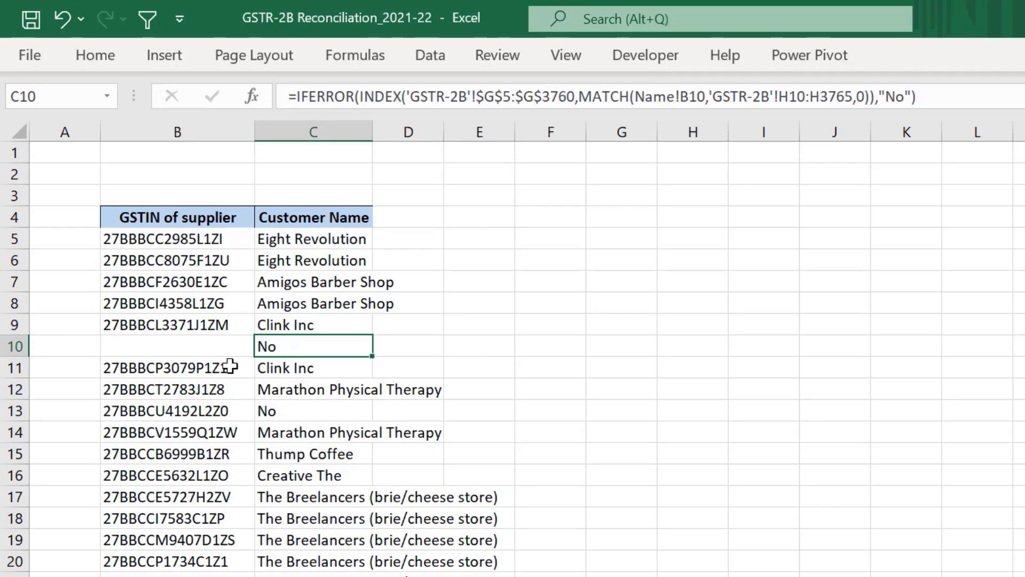
# - Replace the "No" error value in the C10 IFERROR formula with 0
pyautogui.click(897, 96)
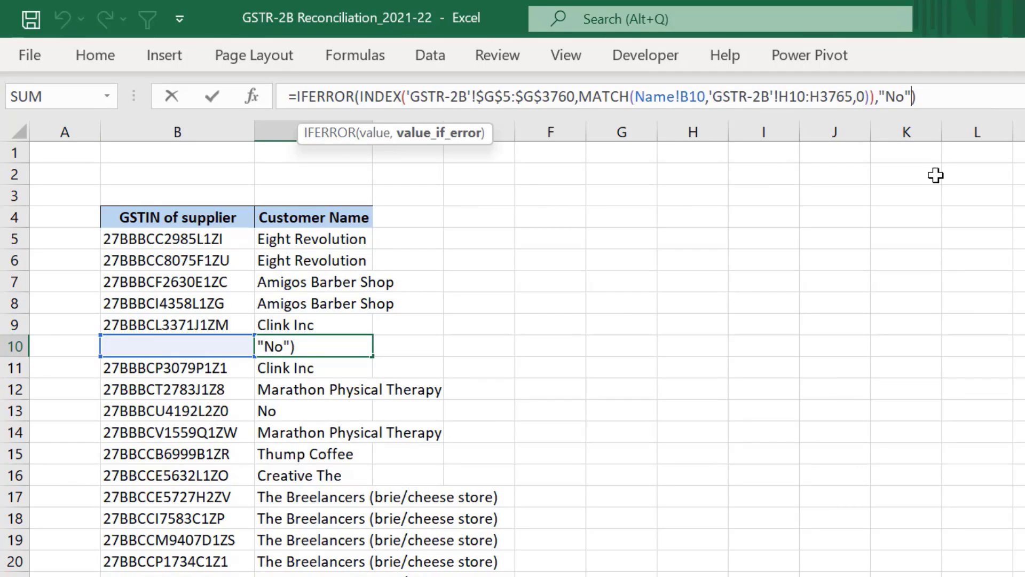
pyautogui.press('BackSpace')
pyautogui.press('BackSpace')
pyautogui.press('BackSpace')
pyautogui.press('BackSpace')
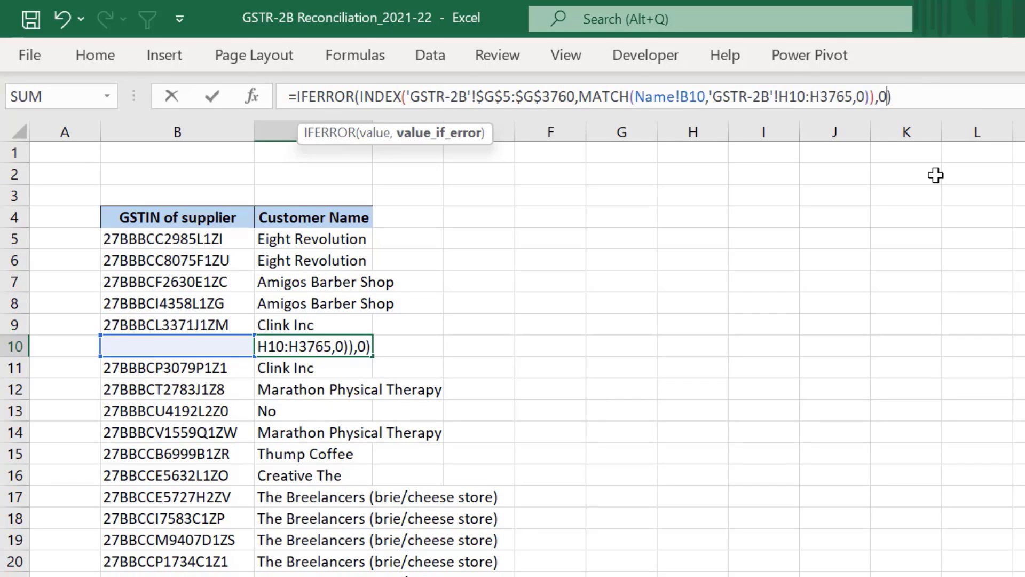
pyautogui.press('Return')
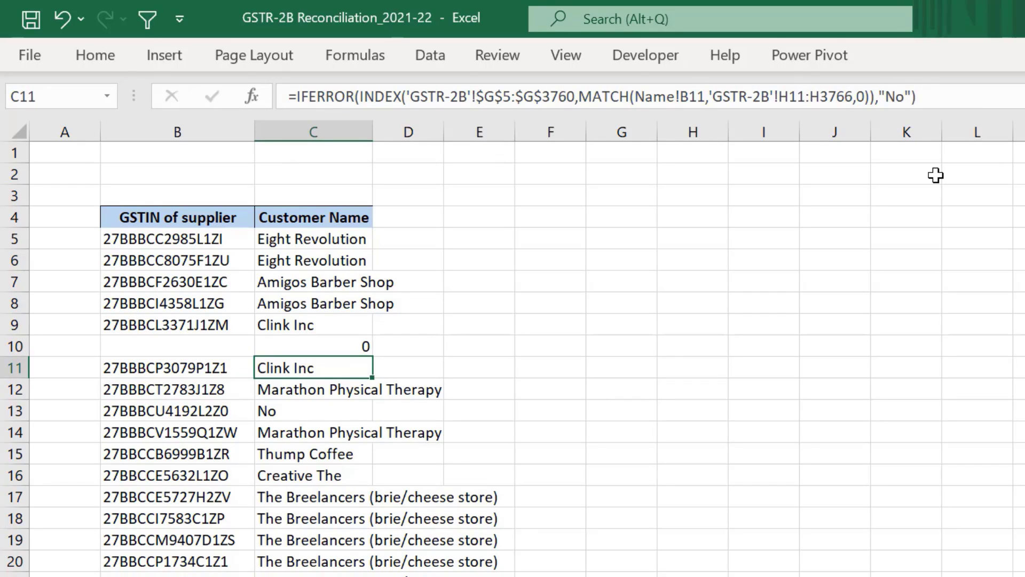
# - Copy the C10 formula over the whole Customer Name column, starting at C5
pyautogui.press('Up')
pyautogui.hotkey('ctrl', 'c')
pyautogui.hotkey('ctrl', 'Up')
pyautogui.press('Down')
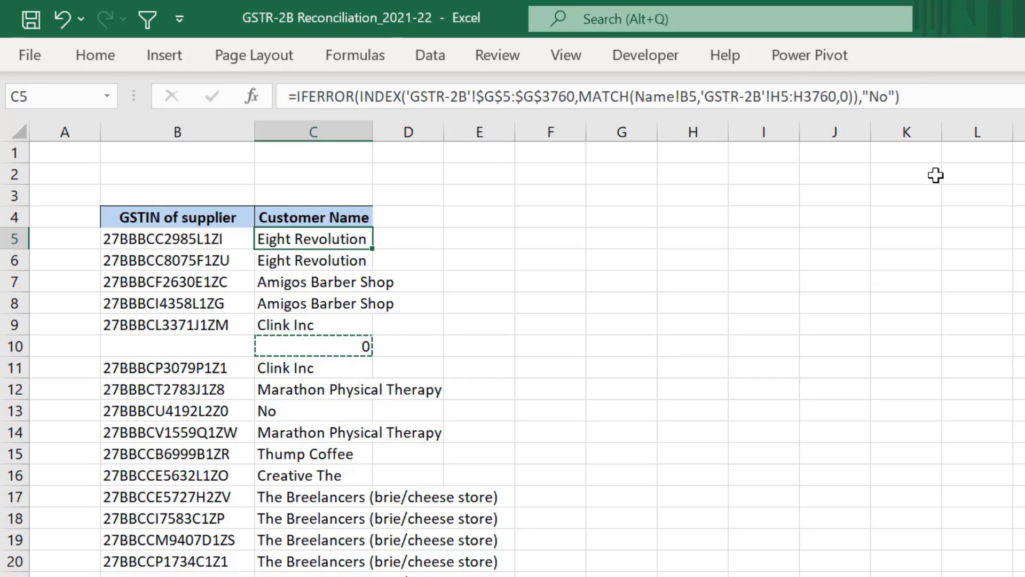
pyautogui.hotkey('ctrl', 'shift', 'Down')
pyautogui.hotkey('ctrl', 'v')
pyautogui.hotkey('ctrl', 'Up')
pyautogui.press('Down')
# - Replace the supplier GSTIN in B7 with "." and inspect the lookup formula in C7
pyautogui.click(177, 285)
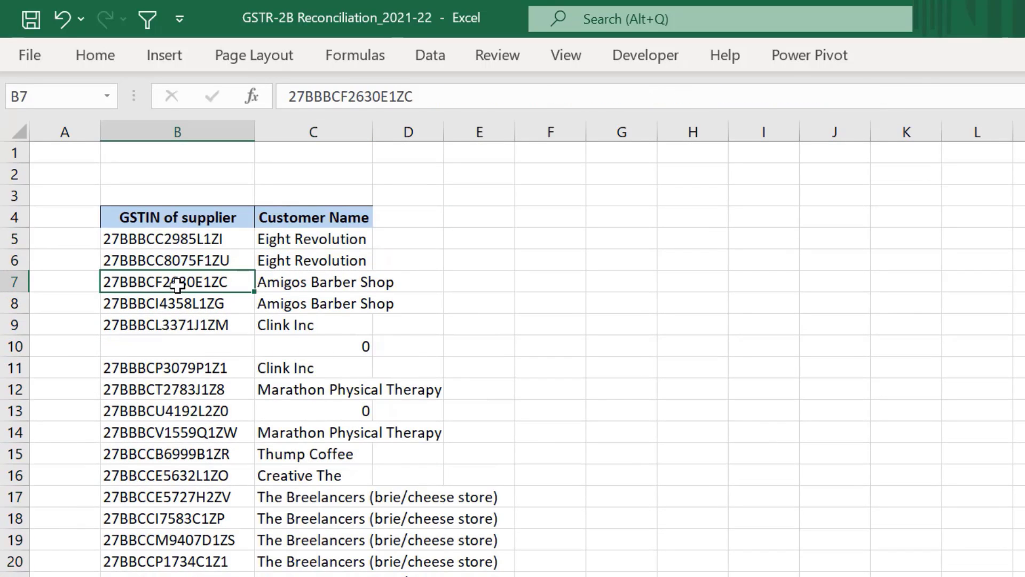
pyautogui.write('.')
pyautogui.press('Return')
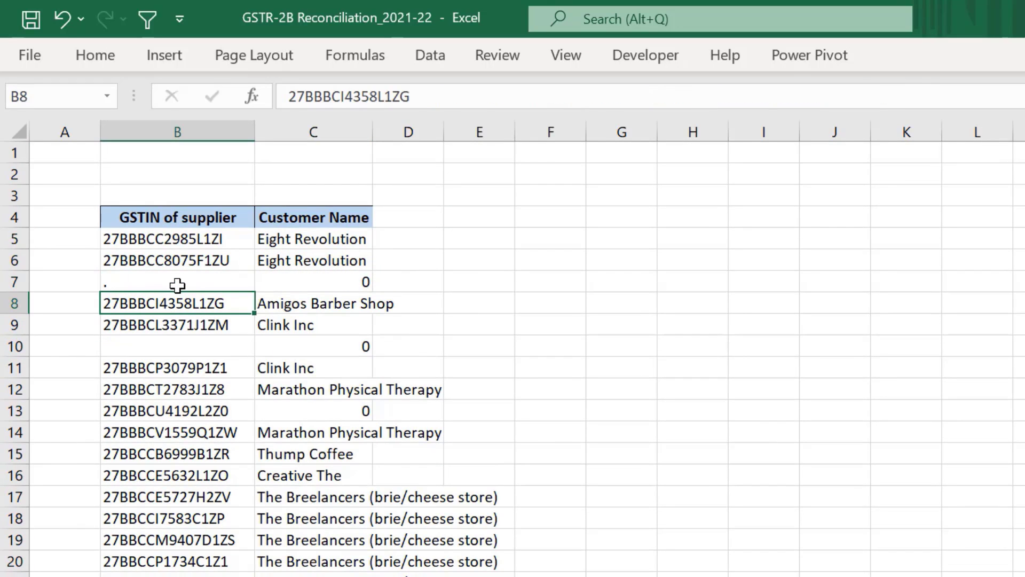
pyautogui.click(271, 287)
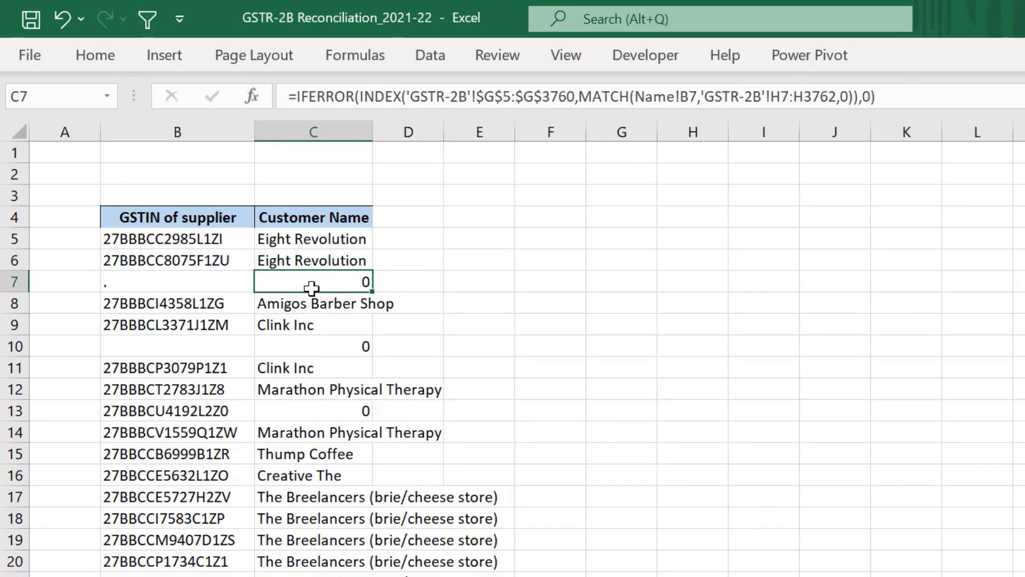